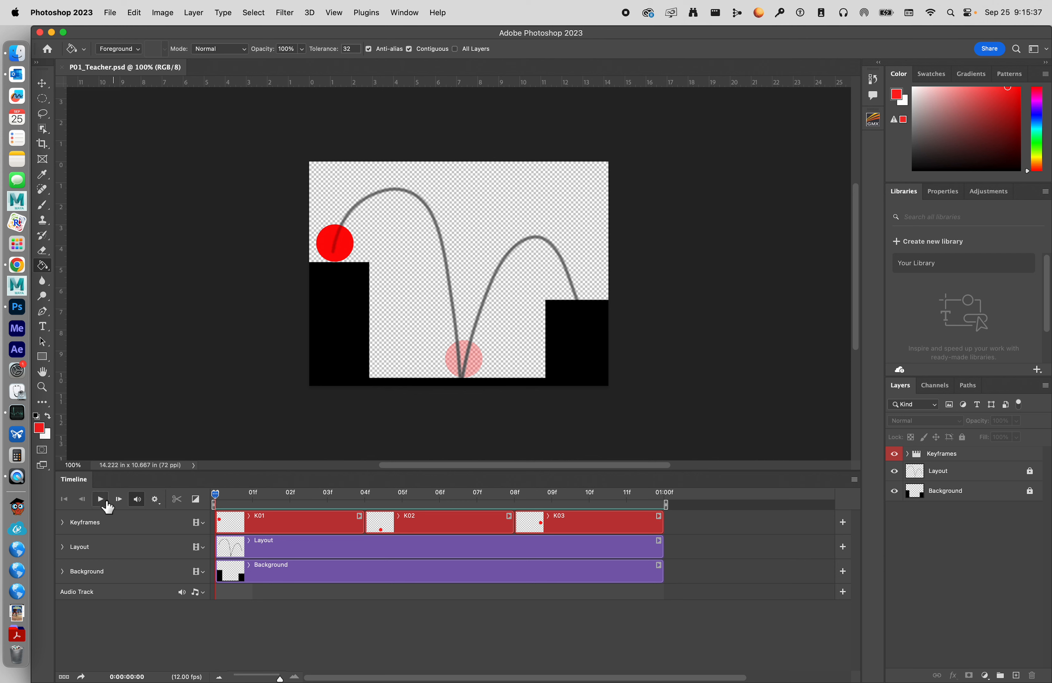
Play the keyframe animation, stop it, and scrub the playhead back to frame 03.
click(102, 500)
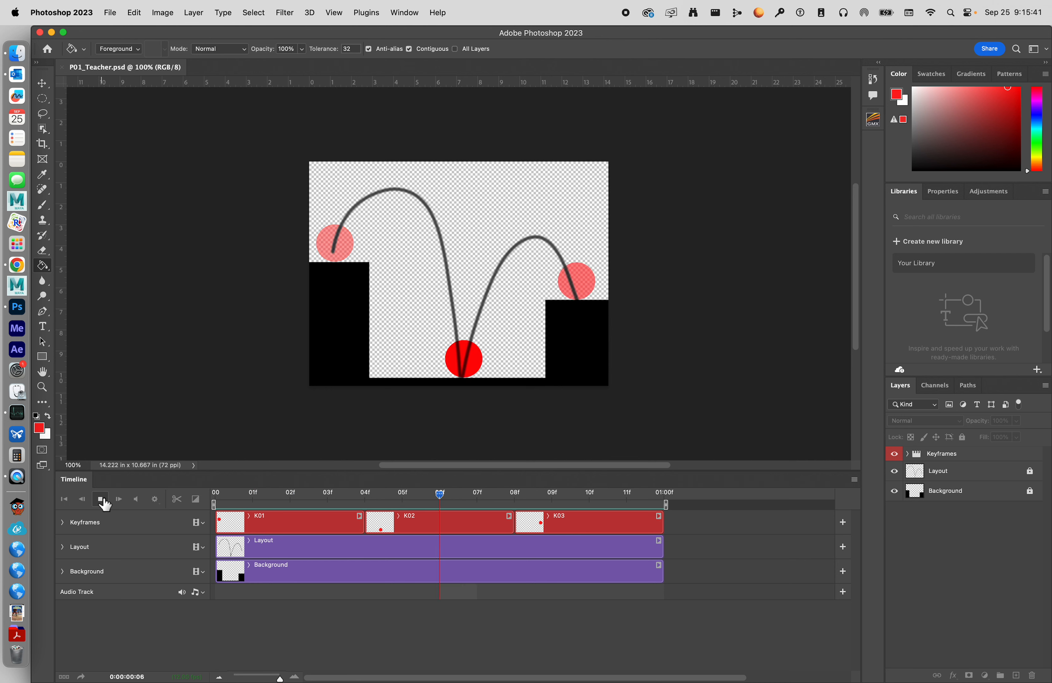
click(101, 500)
drag(629, 501, 327, 510)
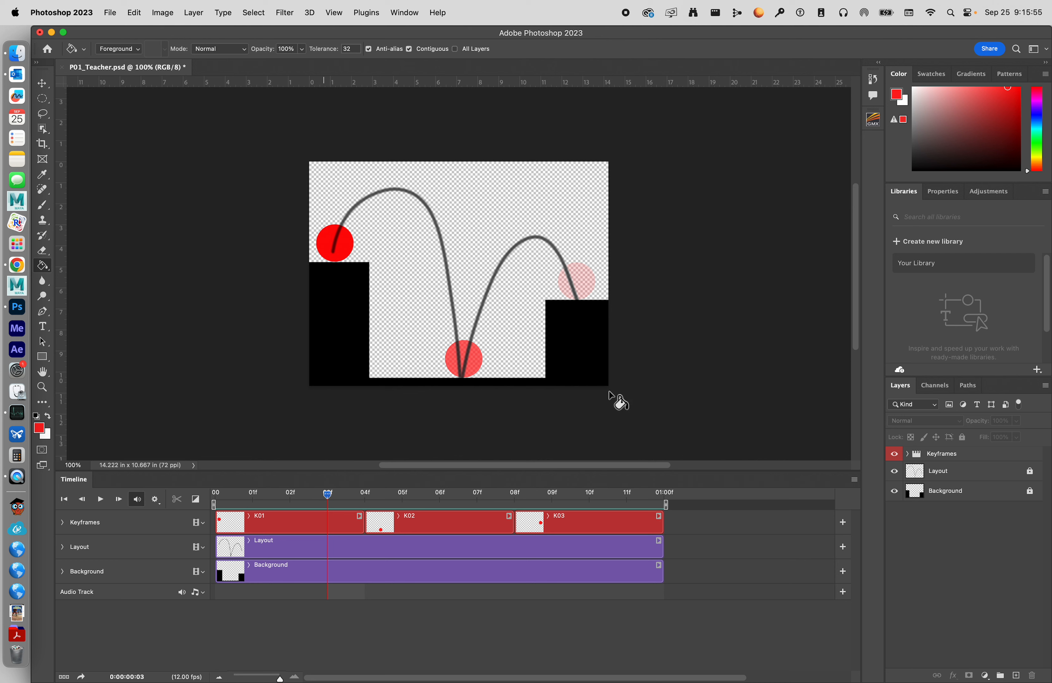
Add a new empty layer above the Keyframes group and move its clip to the start of the timeline.
click(965, 480)
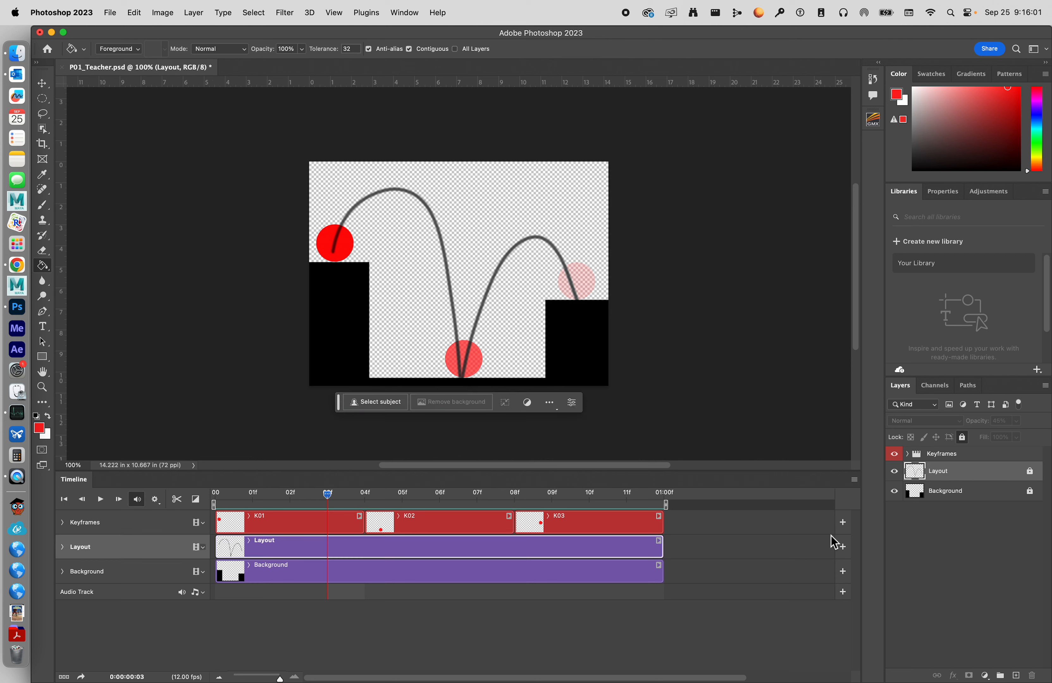
click(980, 580)
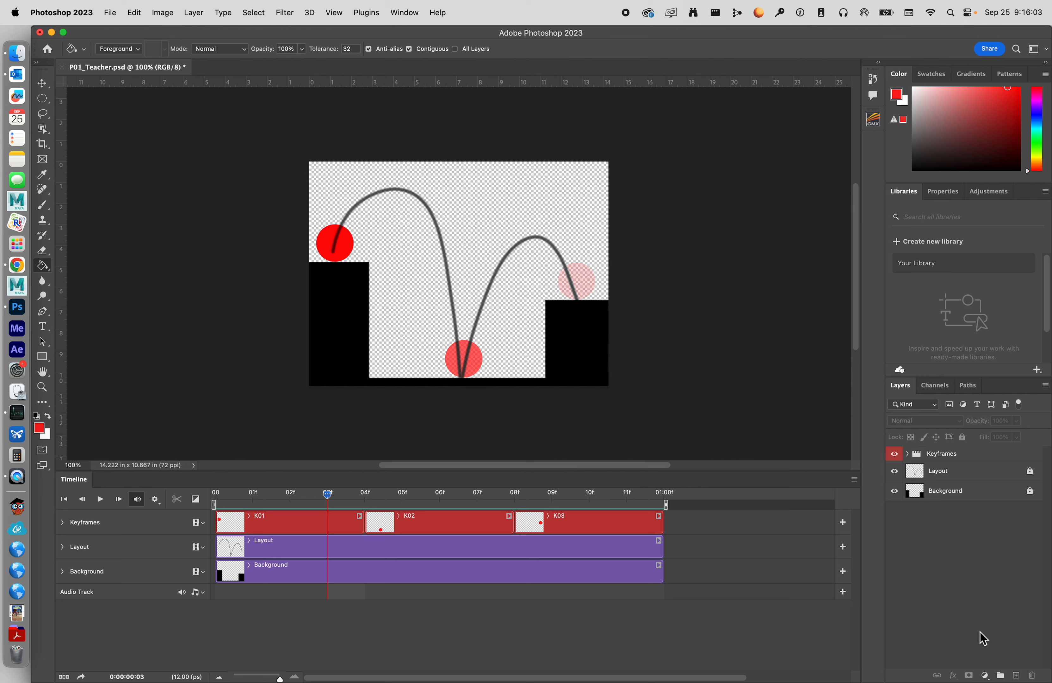
click(1016, 676)
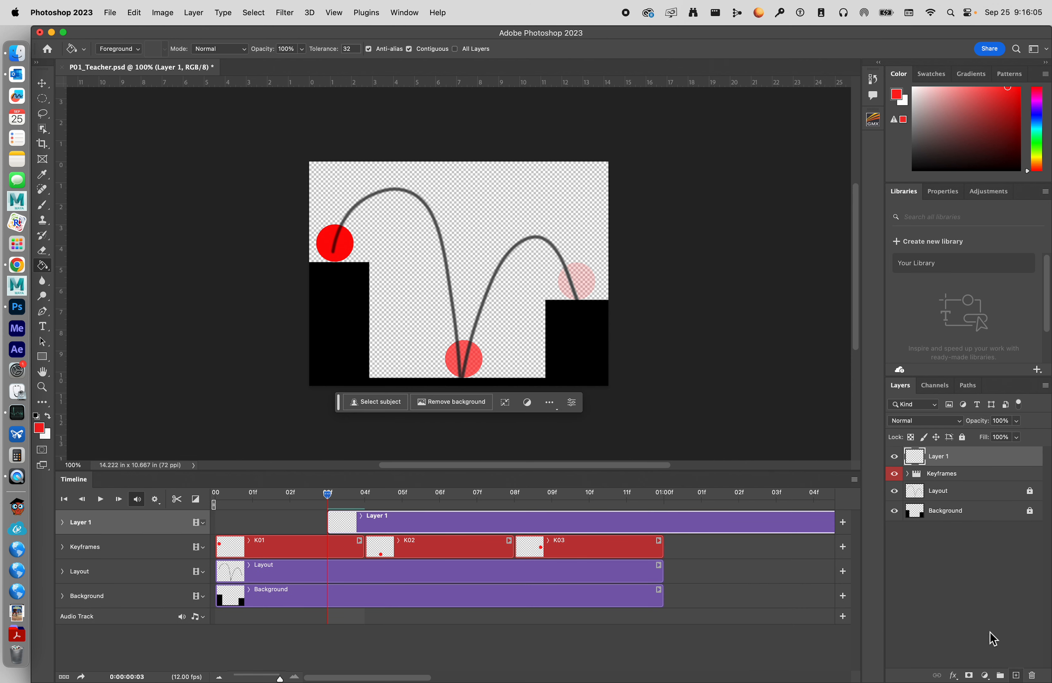
drag(508, 522, 446, 503)
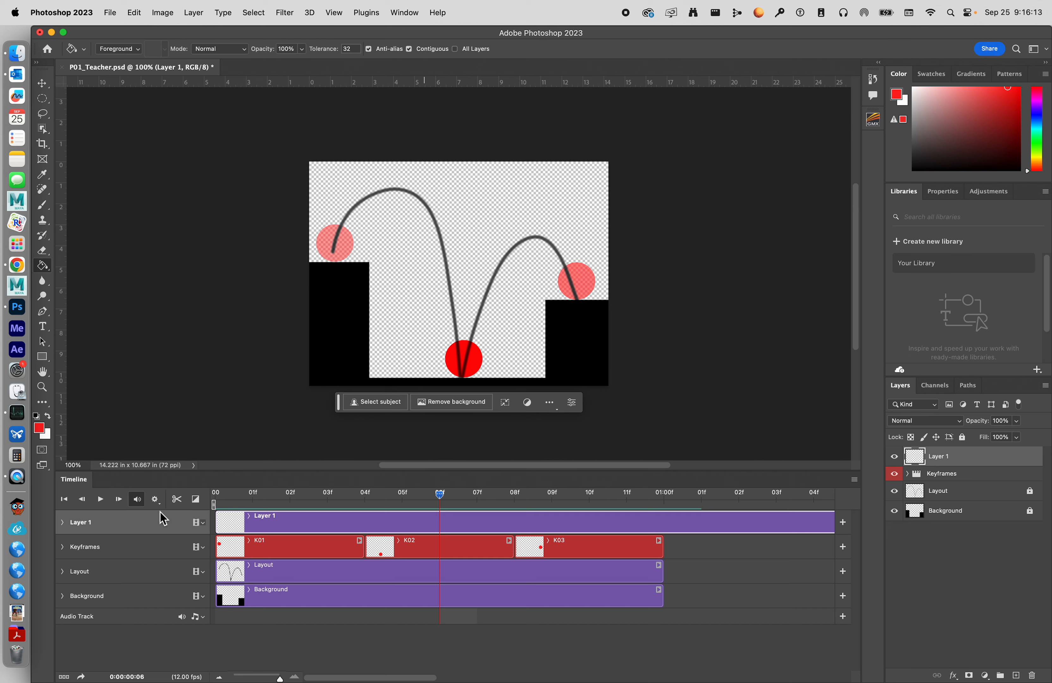
Split the new layer's clip at frame 06 and combine both pieces on one video group track.
click(179, 500)
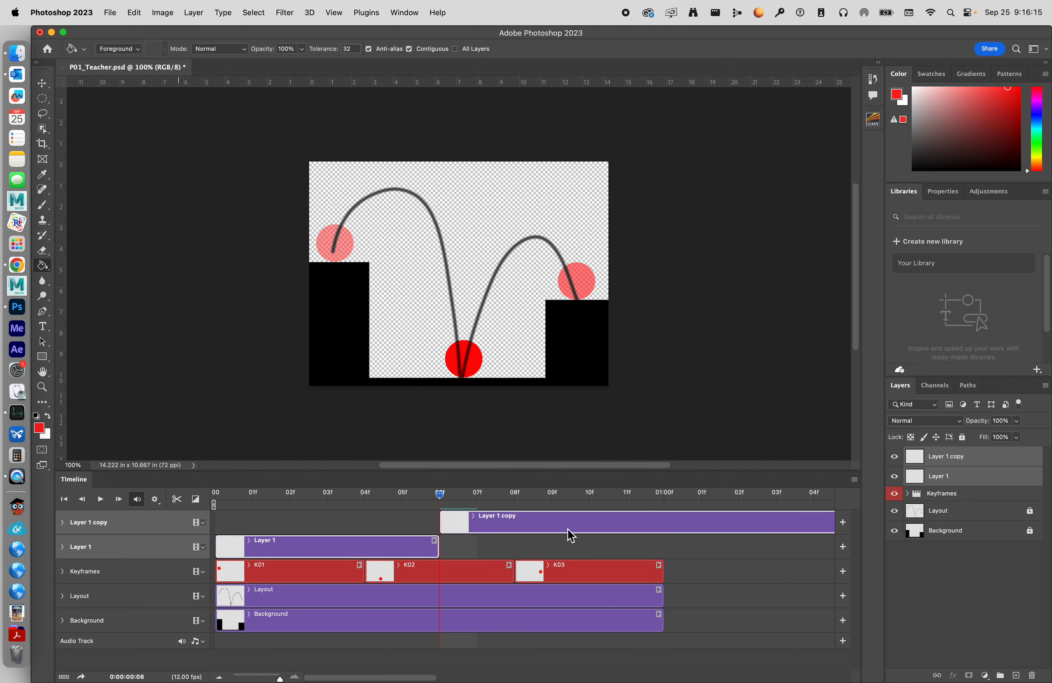
drag(547, 527, 548, 552)
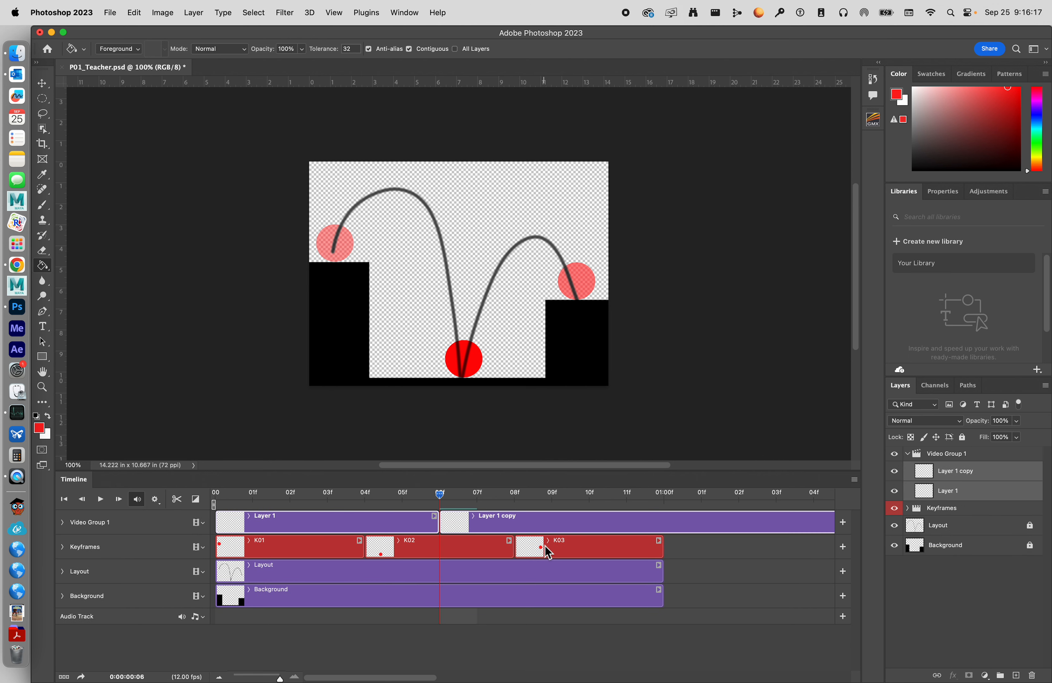
Split the second clip at 01:00f and delete the part beyond that point.
drag(446, 501, 663, 504)
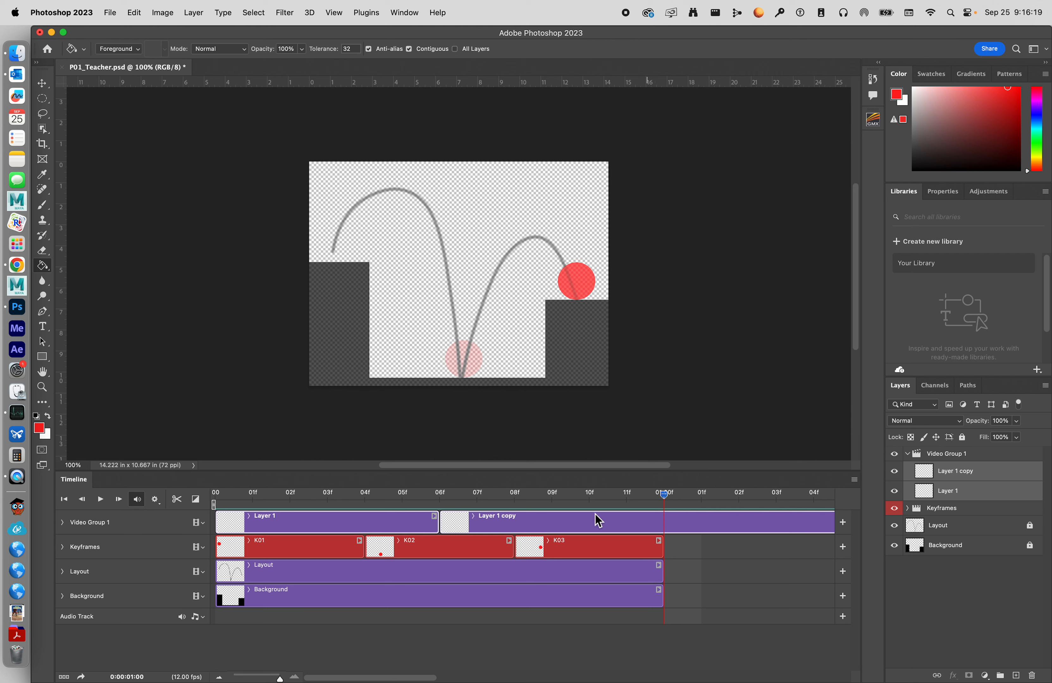
click(177, 499)
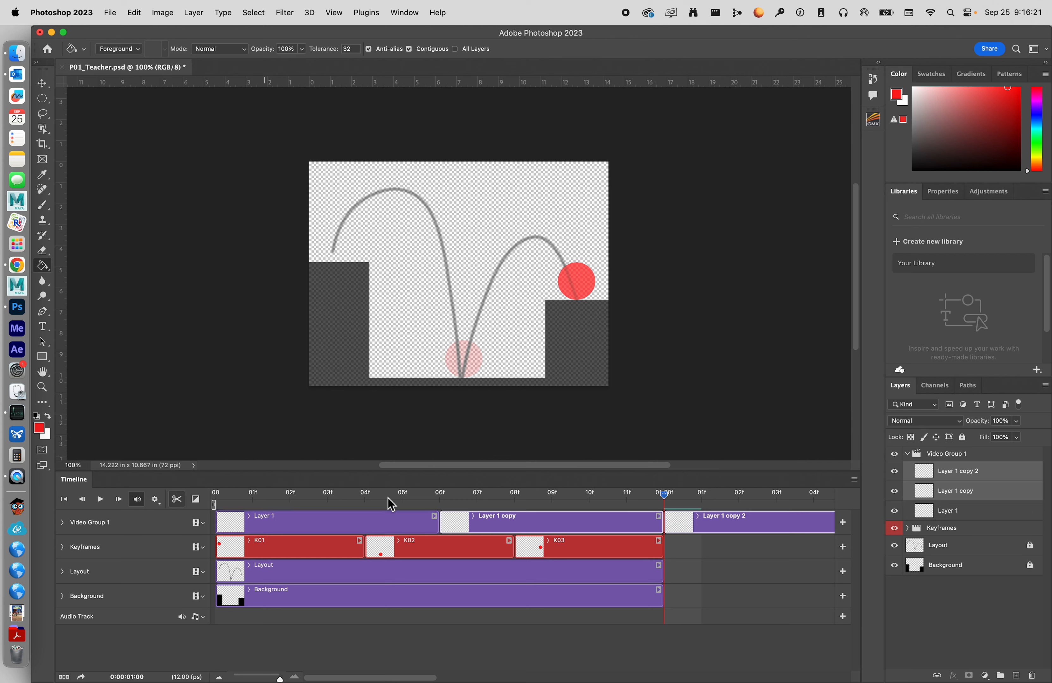
click(730, 530)
key(Delete)
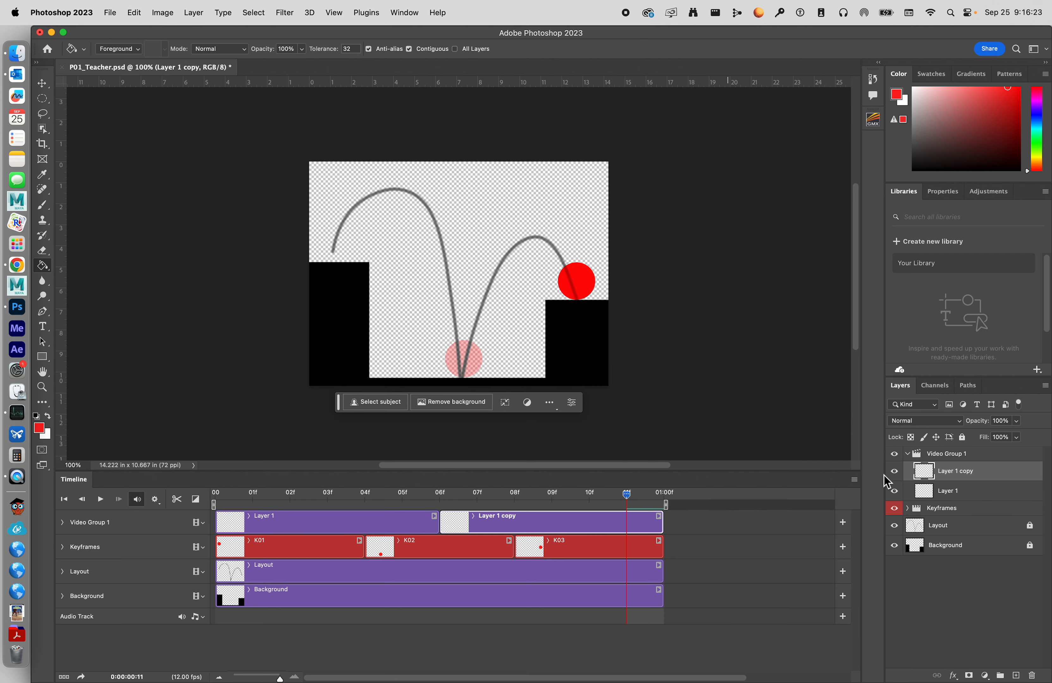
Rename the new video group Extremes, its first clip layer EX01 and its second EX02.
double_click(960, 454)
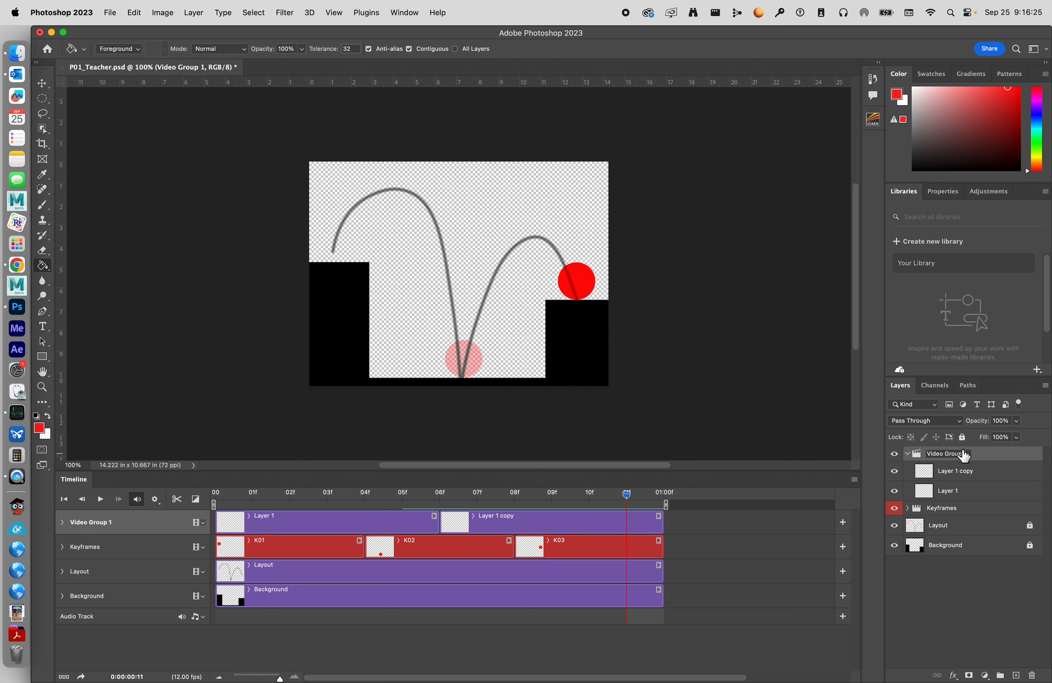
text(Extremes)
double_click(952, 491)
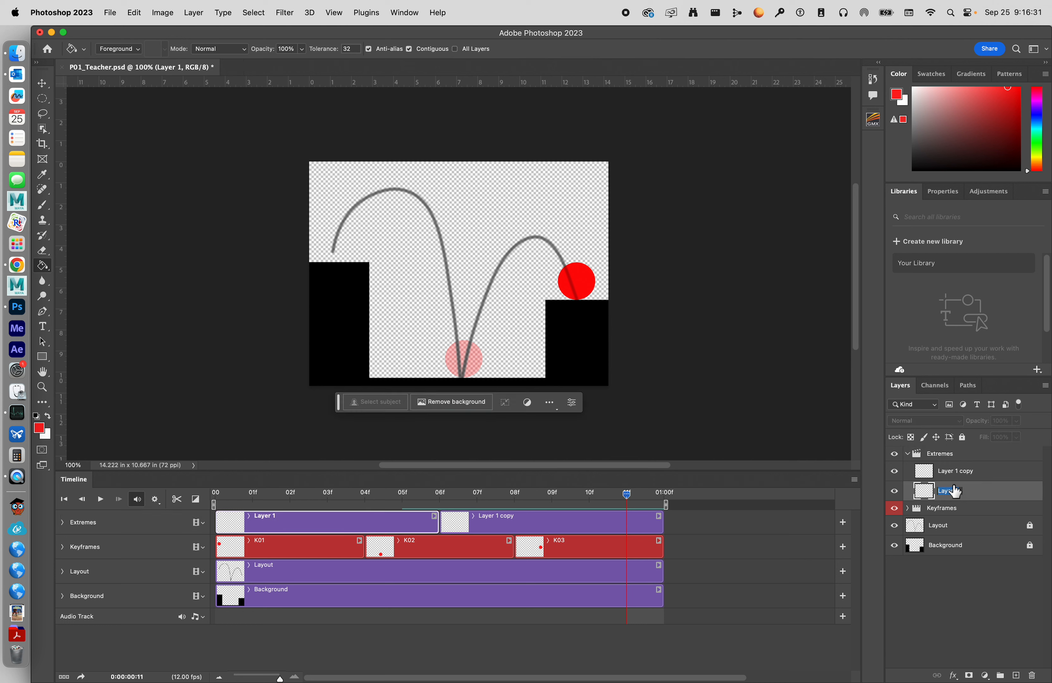
text(EX01)
double_click(953, 471)
text(E)
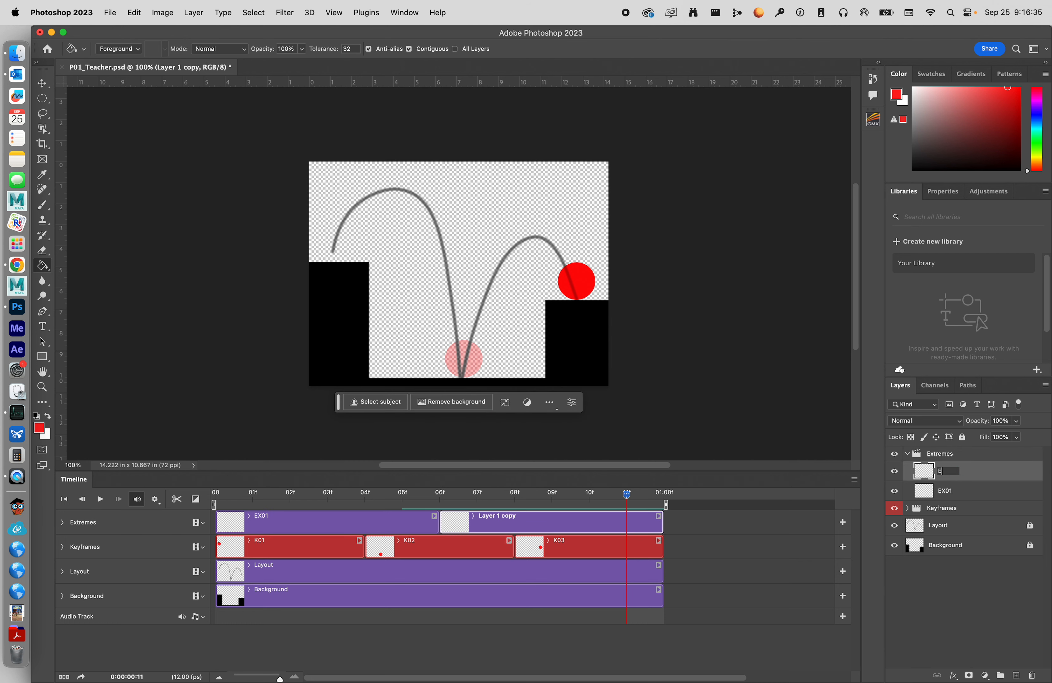
key(Return)
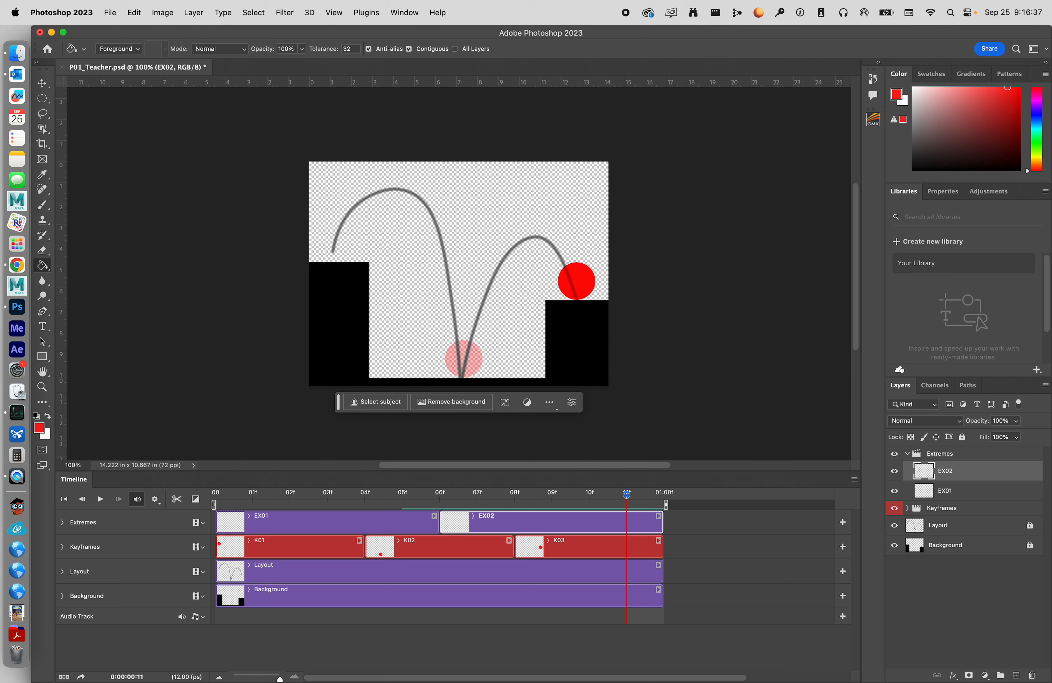
Assign the orange colour label to the Extremes group.
click(955, 455)
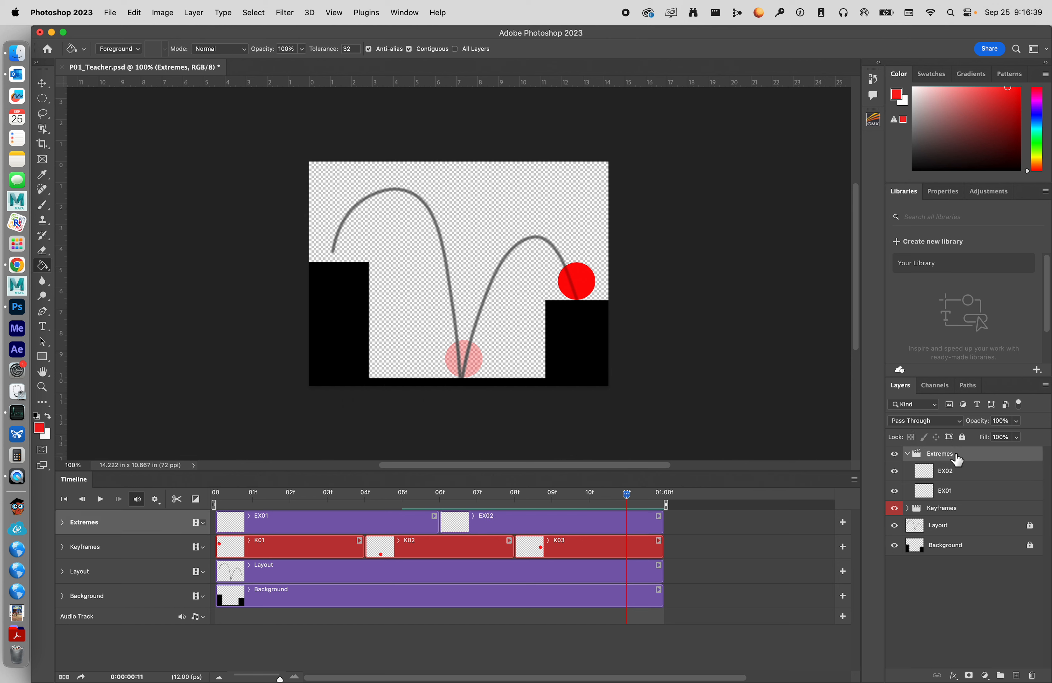
right_click(956, 454)
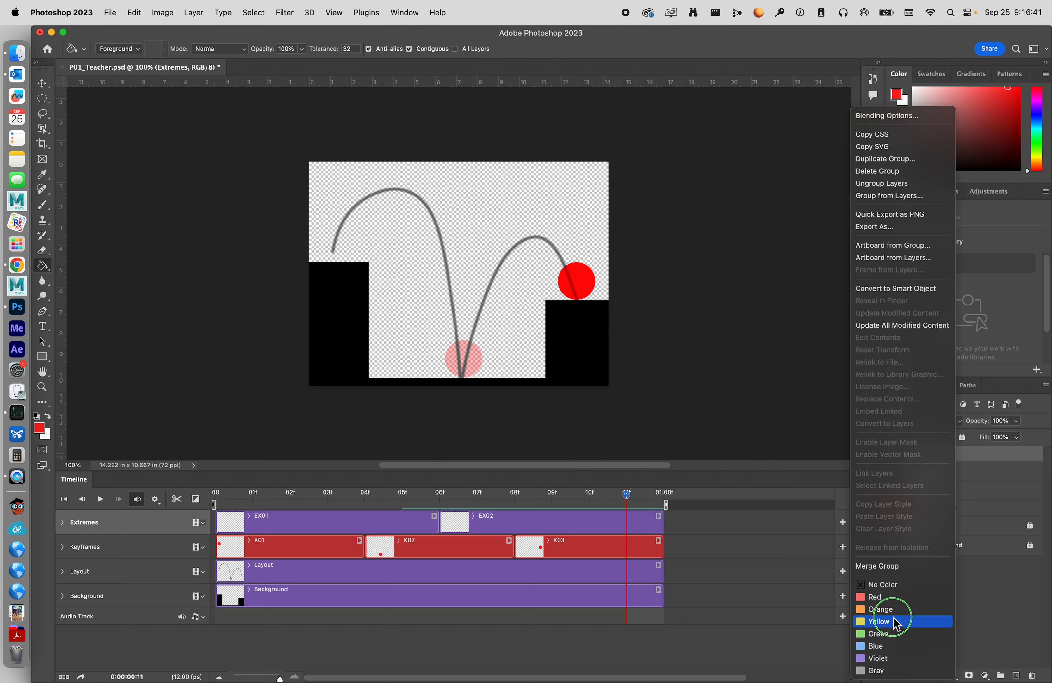
click(883, 609)
click(970, 616)
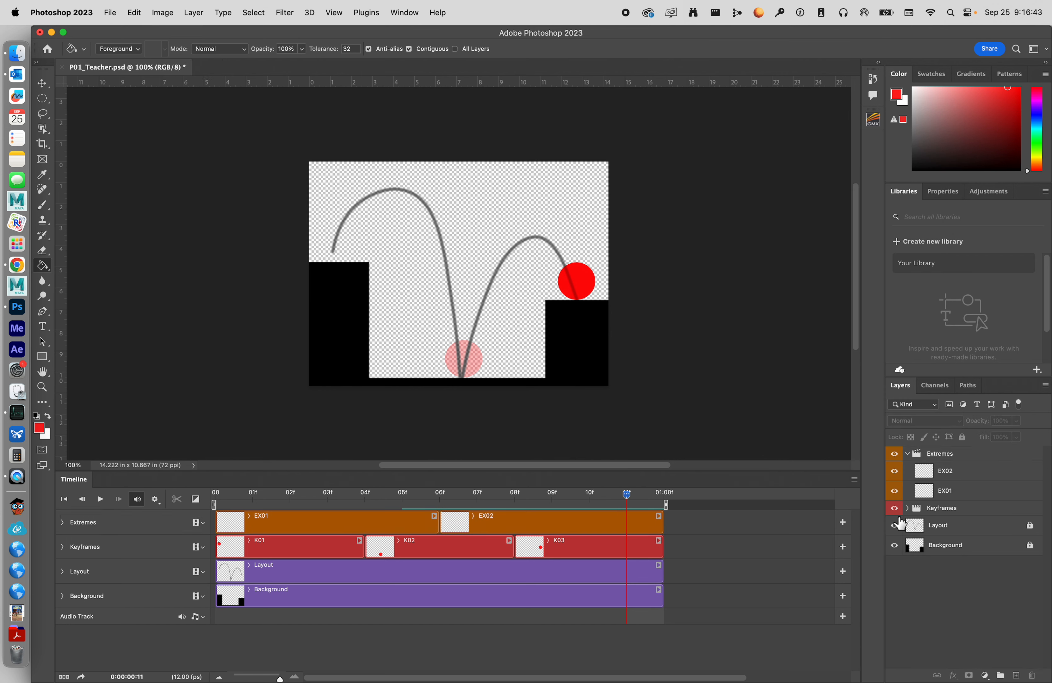
Trim EX01 and EX02 to two frames each, with EX01 starting at frame 02 and EX02 at frame 06.
click(961, 494)
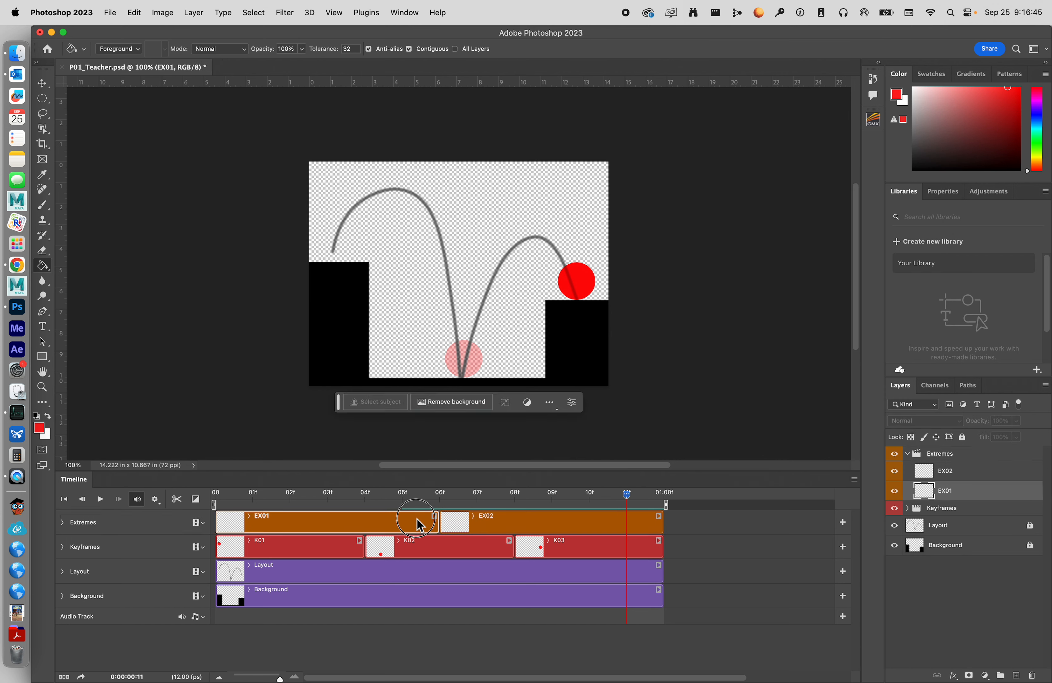
drag(439, 524, 282, 525)
click(501, 526)
drag(514, 526, 469, 522)
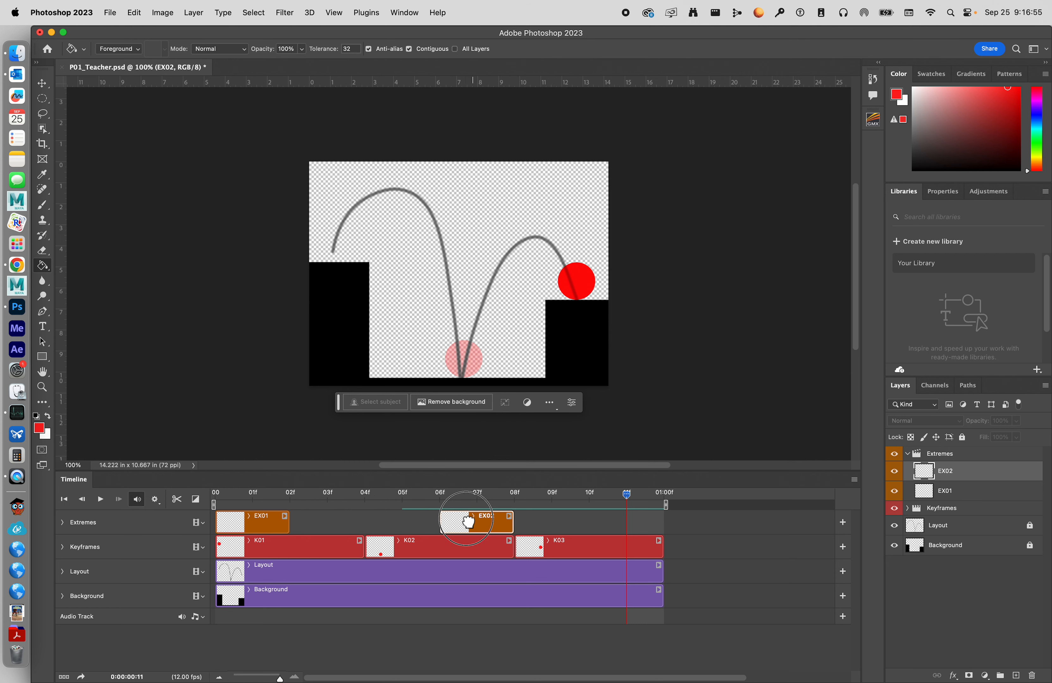
drag(266, 525, 340, 523)
click(429, 530)
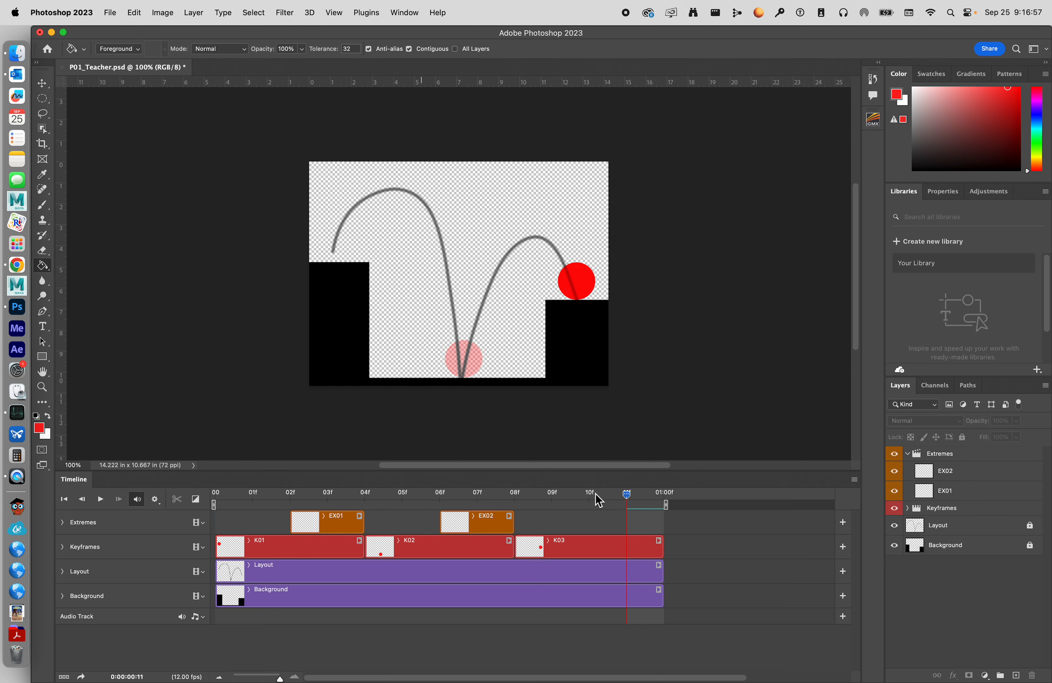
At frame 03 on the EX01 layer, make a ball-sized circular selection centred on the first arc's peak with the Elliptical Marquee tool.
drag(627, 496, 330, 519)
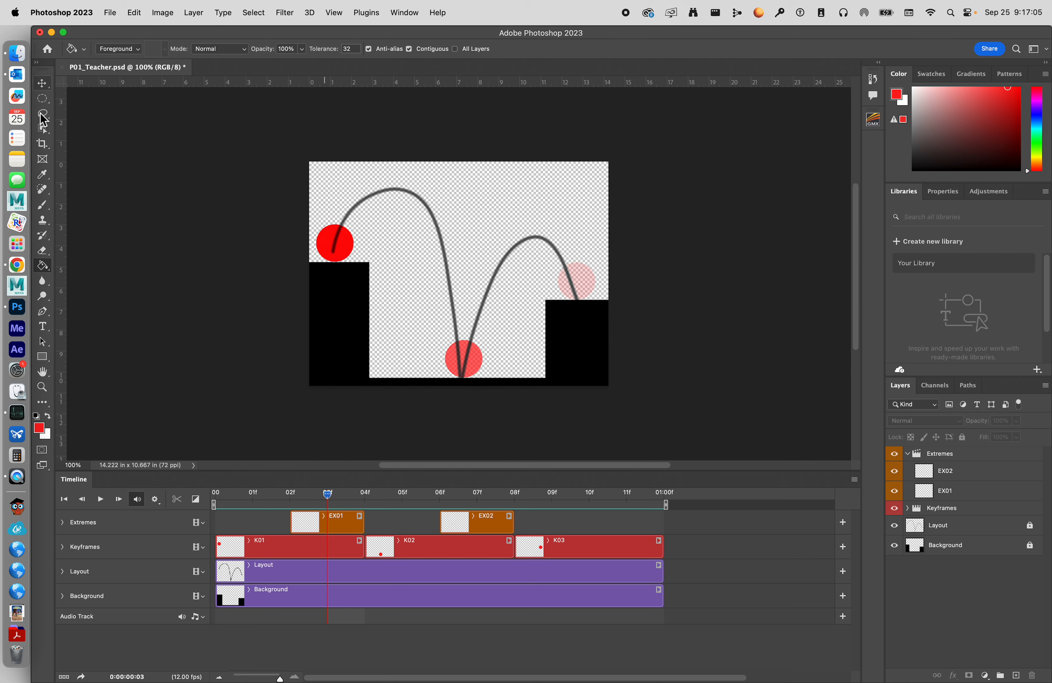
click(43, 101)
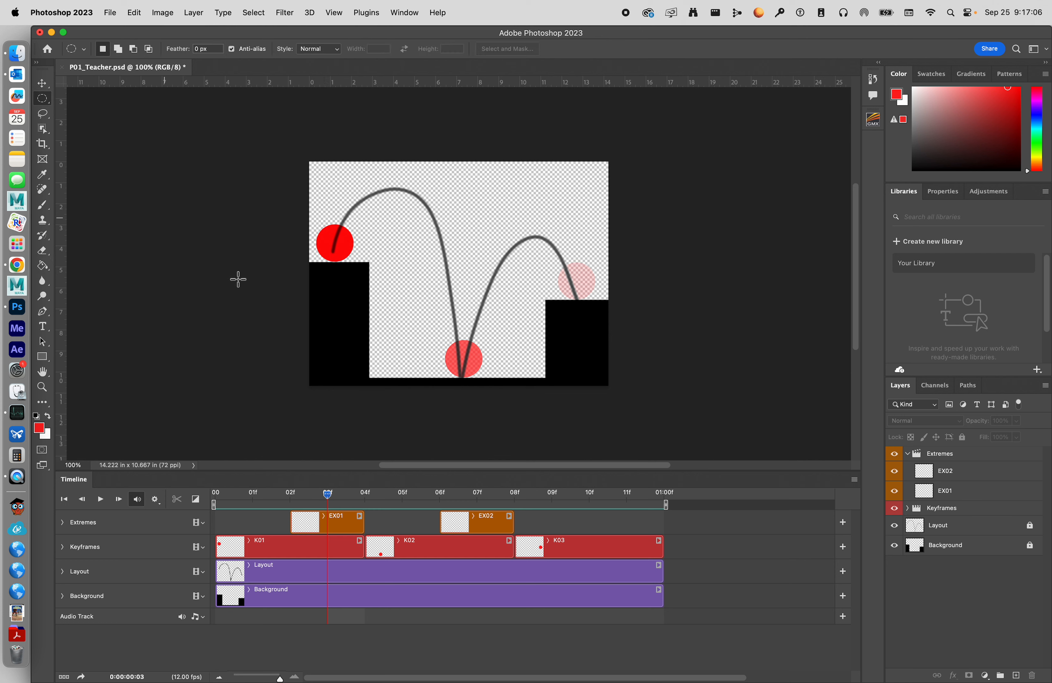
click(345, 525)
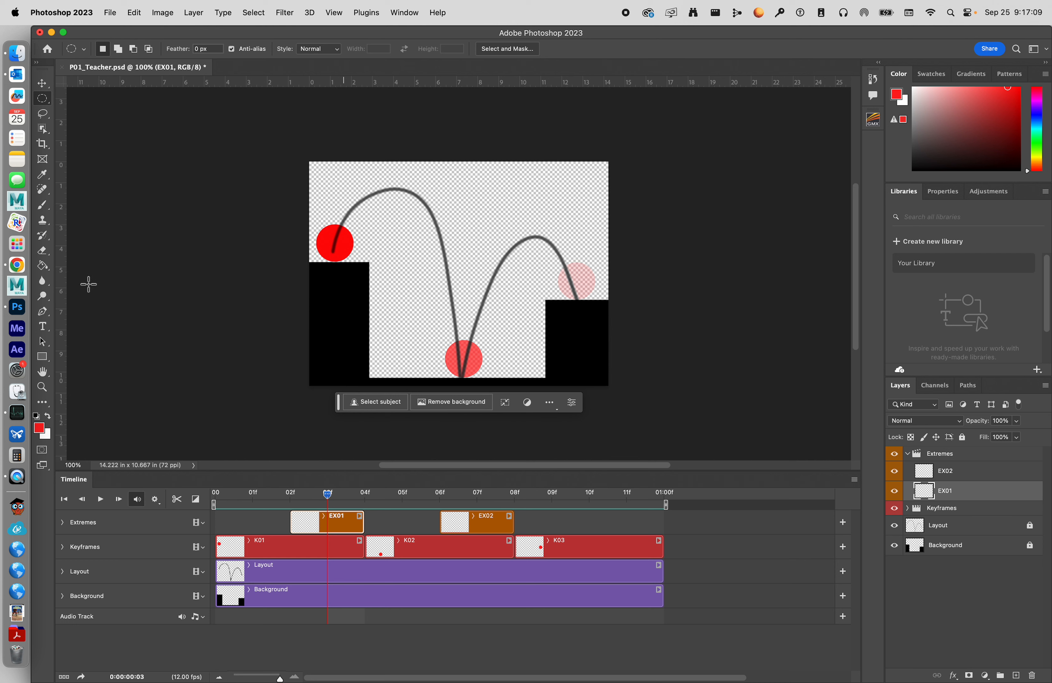
click(49, 207)
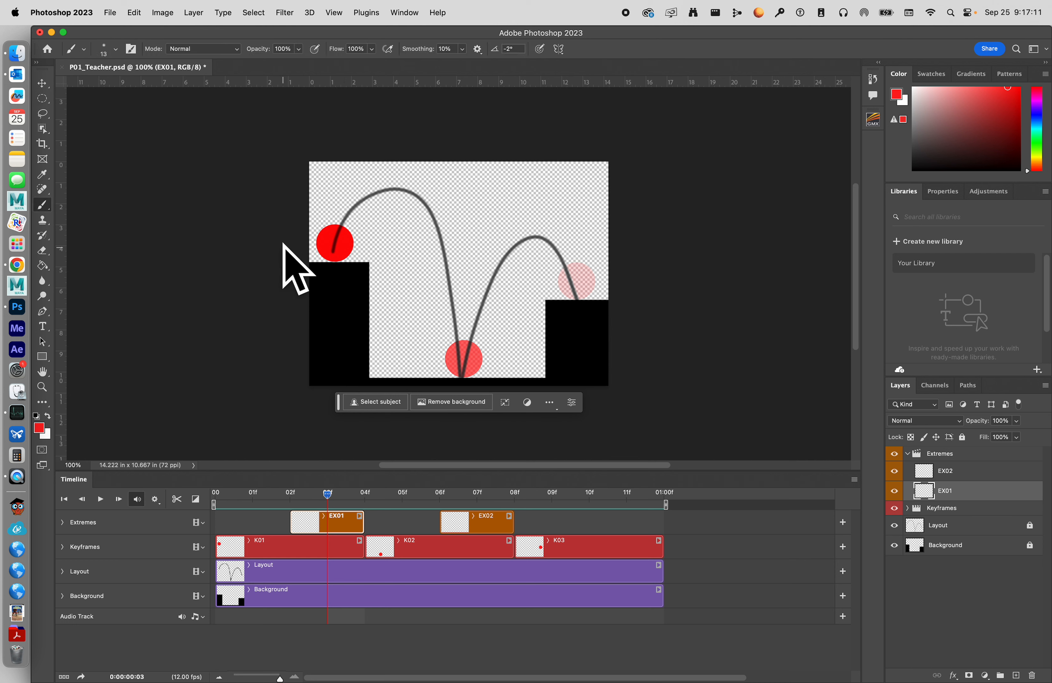
click(44, 100)
right_click(43, 100)
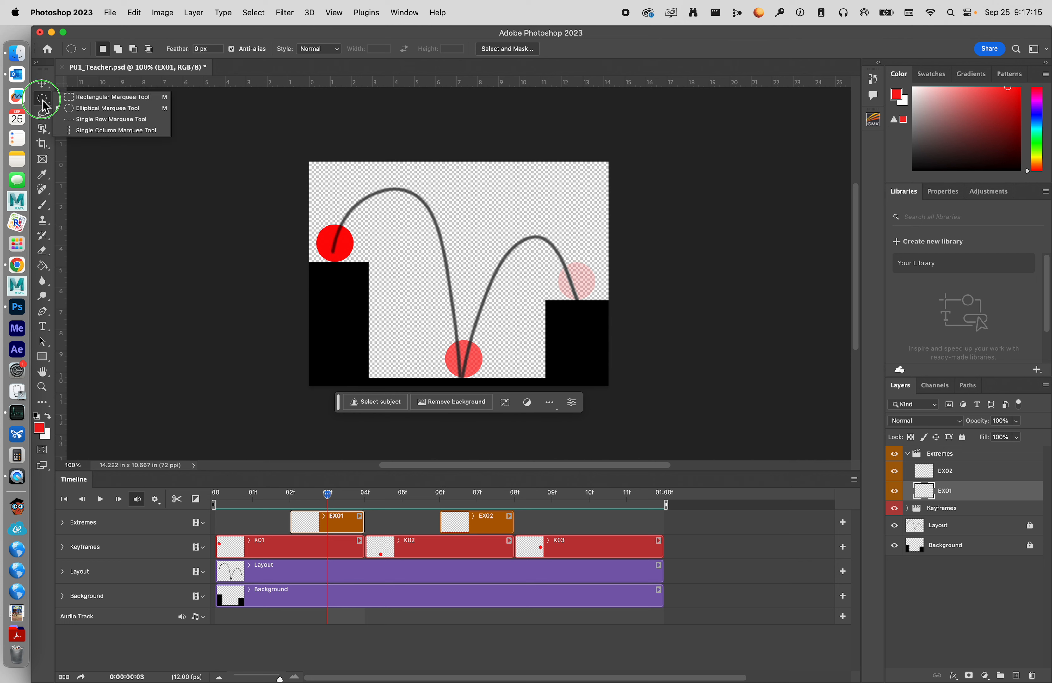
click(74, 109)
mouse_move(388, 181)
mouse_down()
mouse_move(422, 217)
mouse_move(400, 197)
mouse_up()
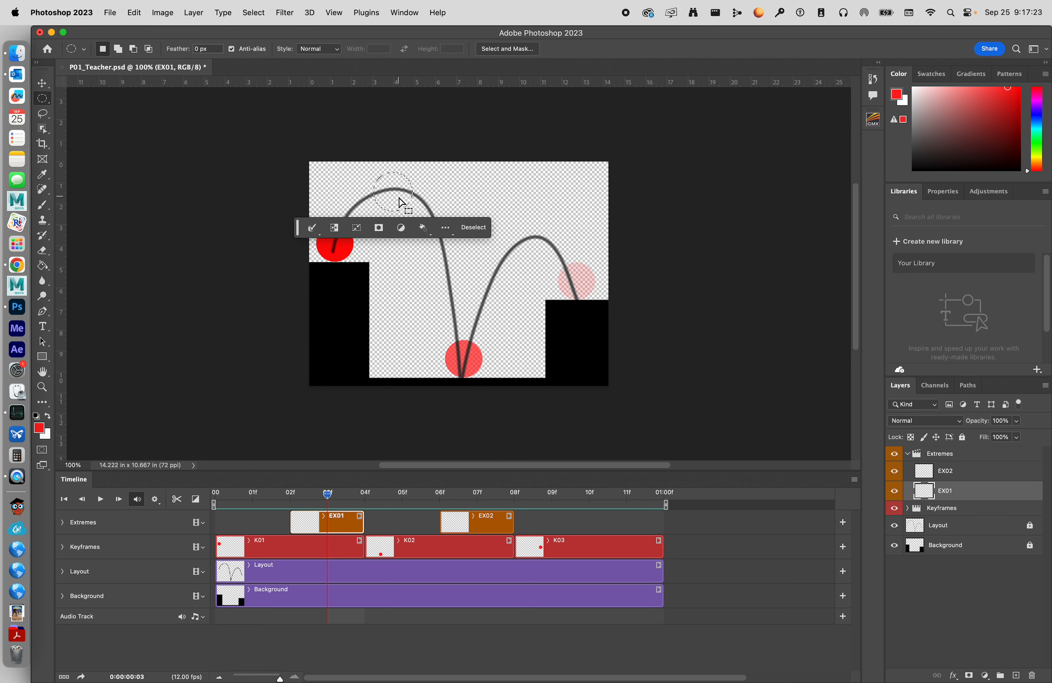
Fill the circular selection at the first arc's peak with the red foreground colour using the Paint Bucket tool.
key(g)
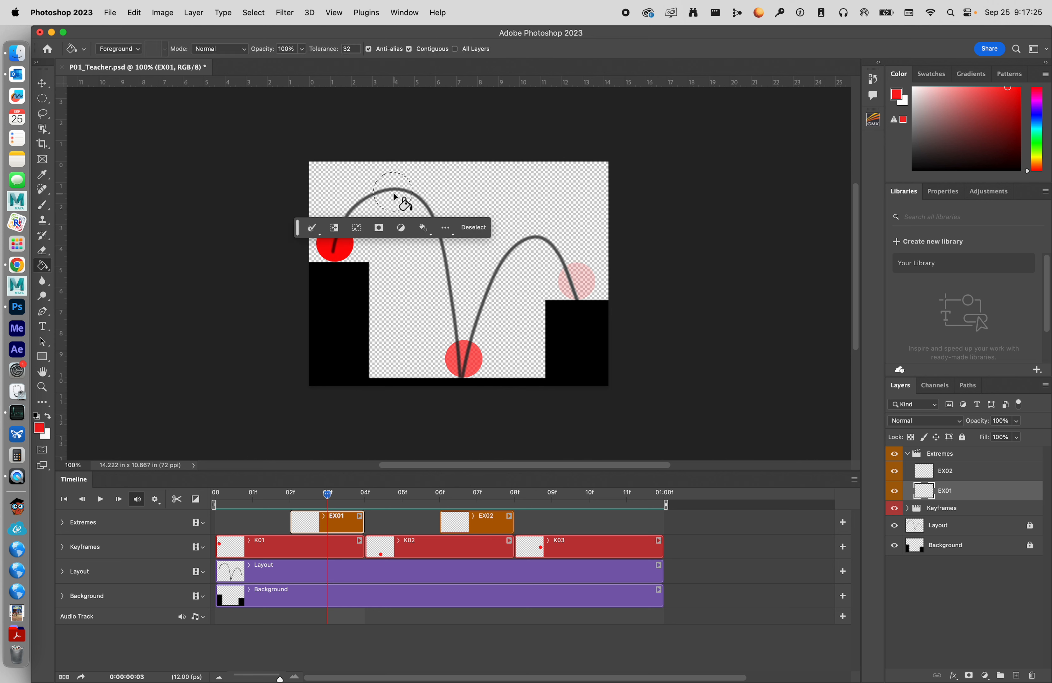
right_click(43, 266)
click(78, 277)
click(395, 196)
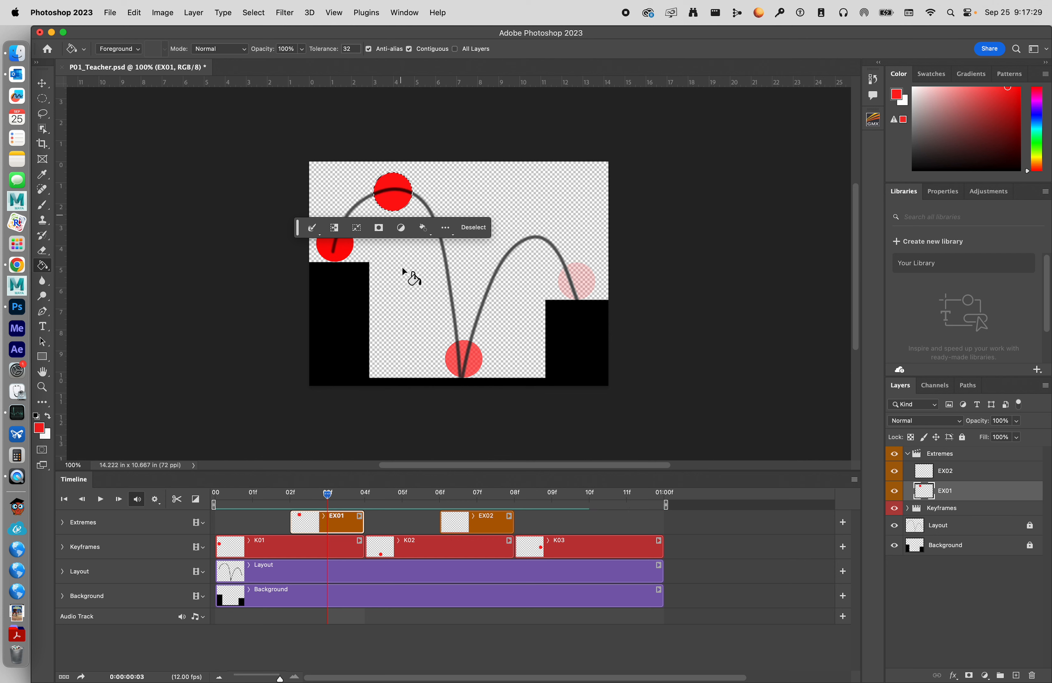
At frame 07 on the EX02 layer, move the circular selection to the second arc's peak.
drag(330, 501, 476, 496)
click(480, 519)
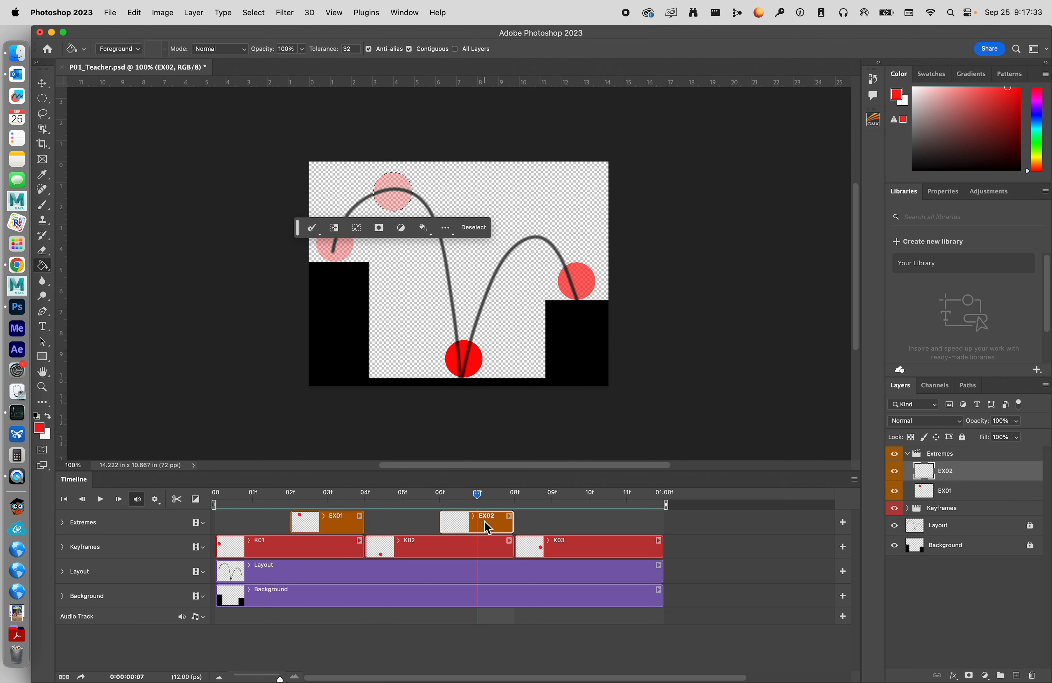
key(l)
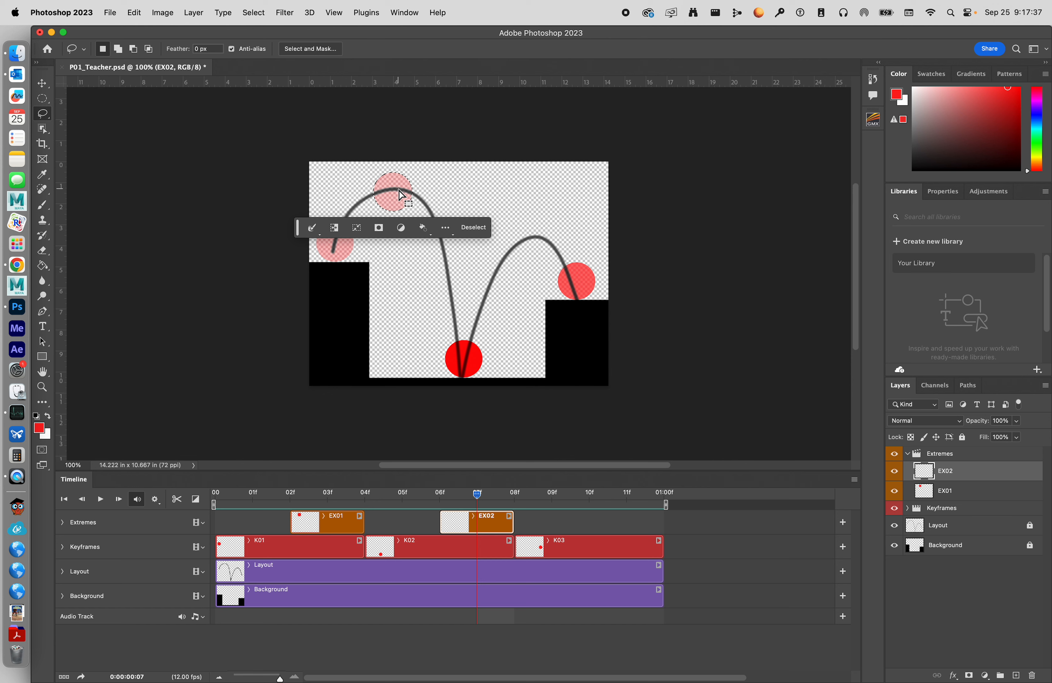
click(396, 198)
mouse_move(395, 198)
mouse_down()
mouse_move(520, 221)
mouse_move(532, 236)
mouse_up()
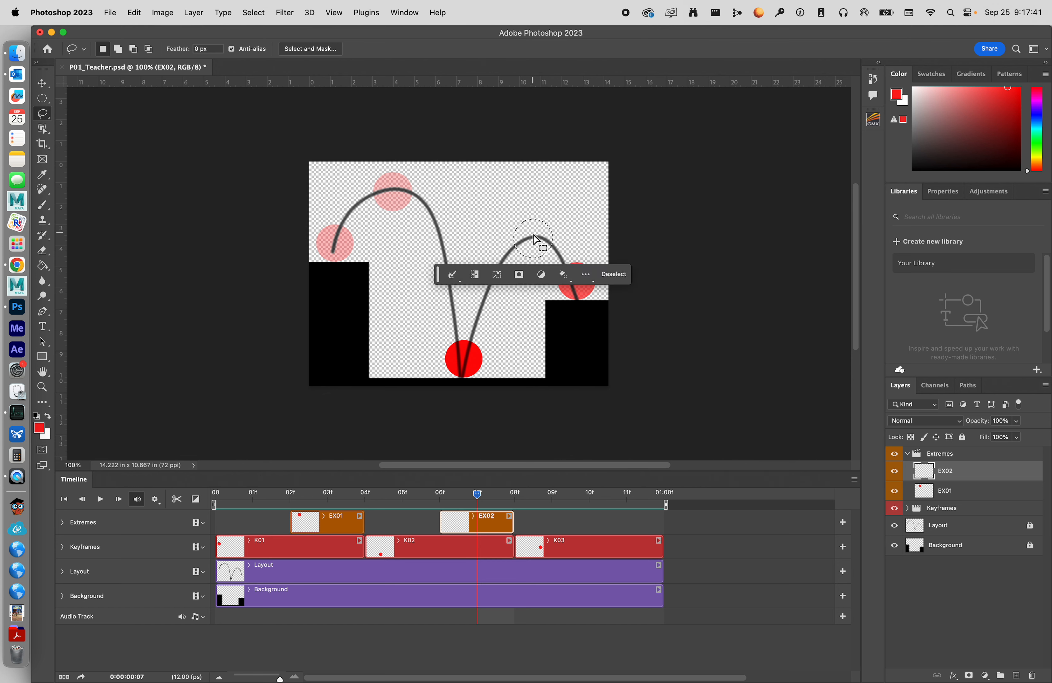
Fill the selection at the second arc's peak with red and deselect it.
key(g)
click(531, 238)
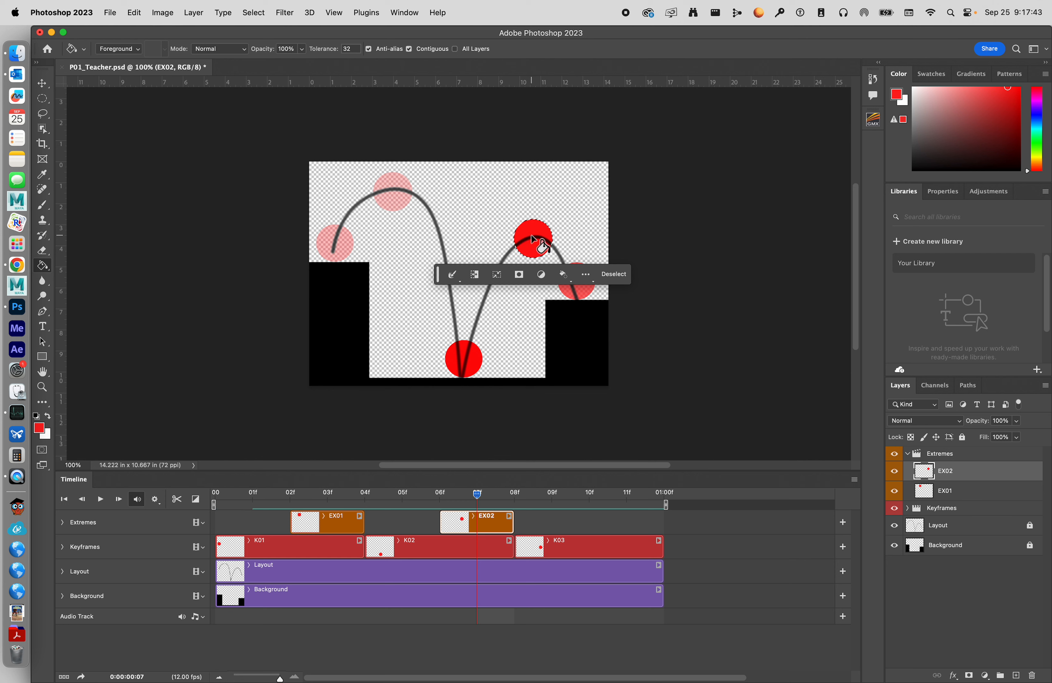
key(super+d)
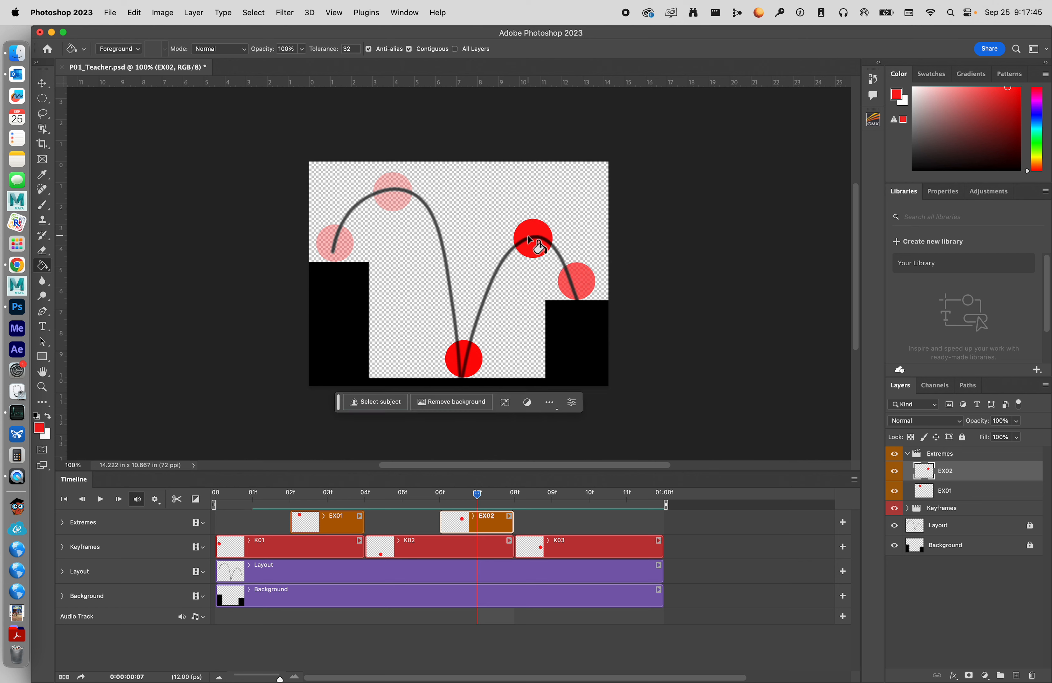
Play the animation to review the motion with the extremes added, and stop playback.
click(101, 500)
click(101, 500)
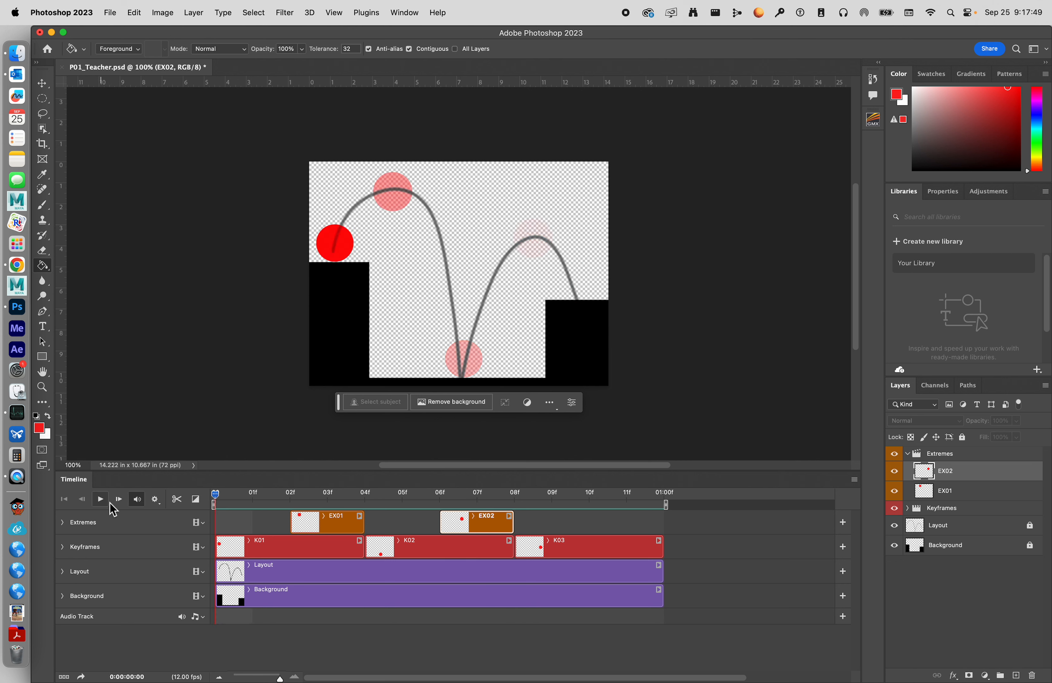
Turn off onion skins, play the animation to review it without ghosting, and scrub the playhead to frame 03.
click(855, 479)
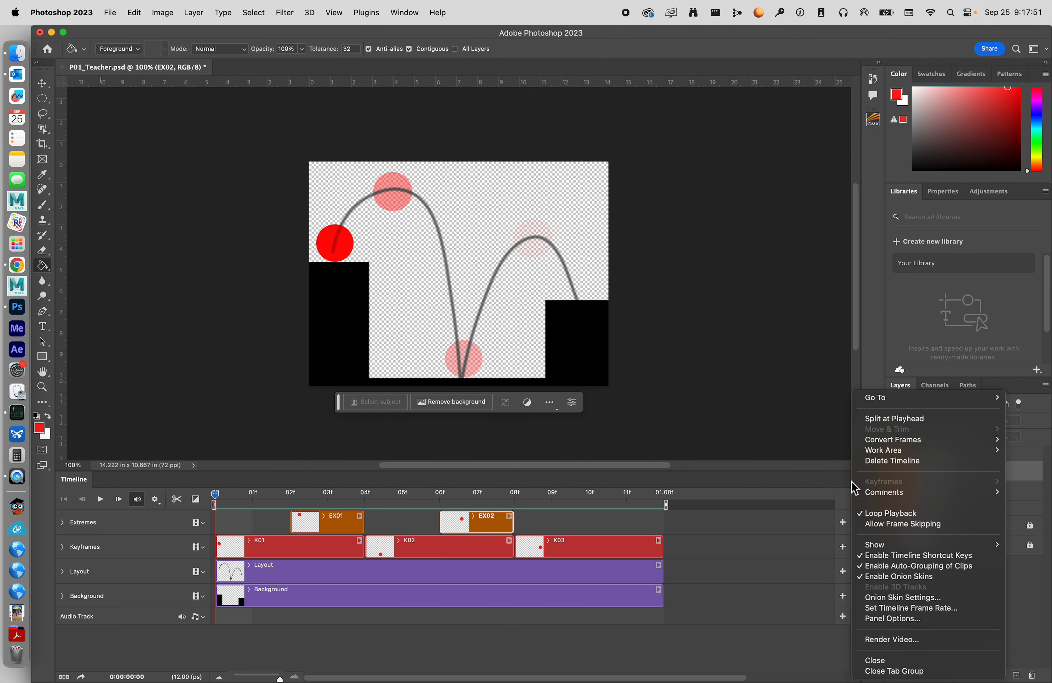
click(887, 576)
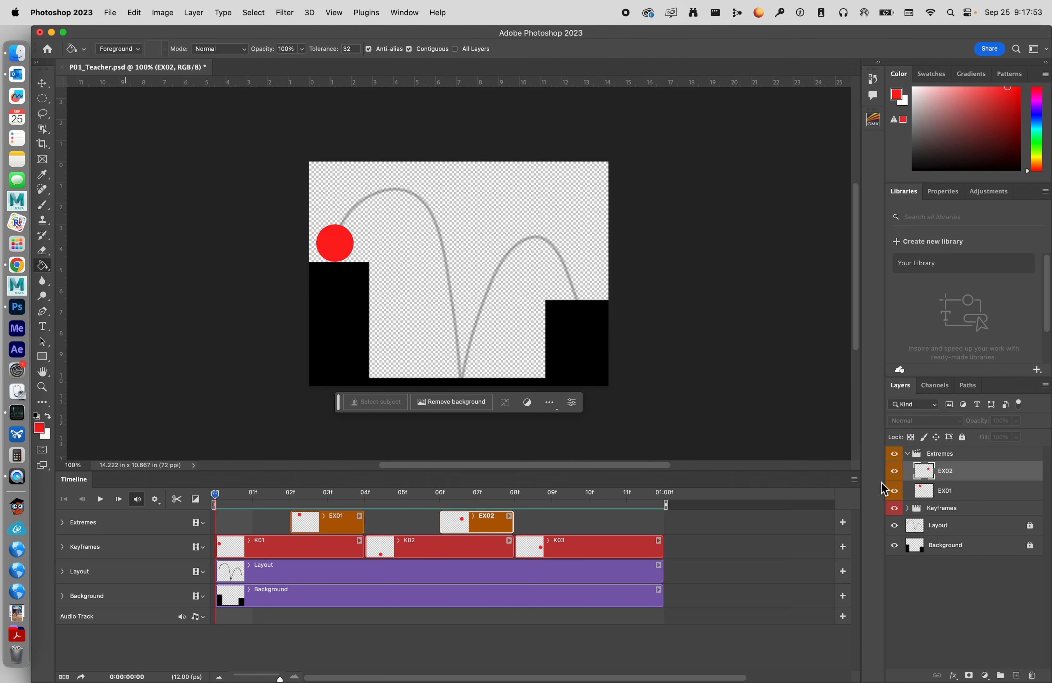
click(855, 479)
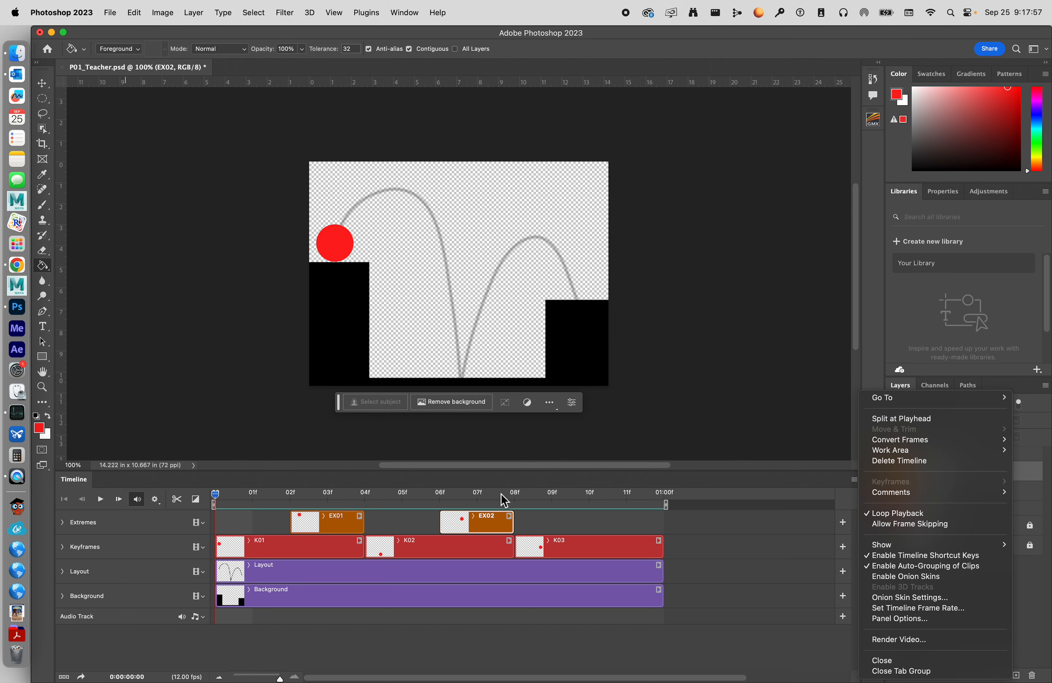
click(100, 500)
click(102, 500)
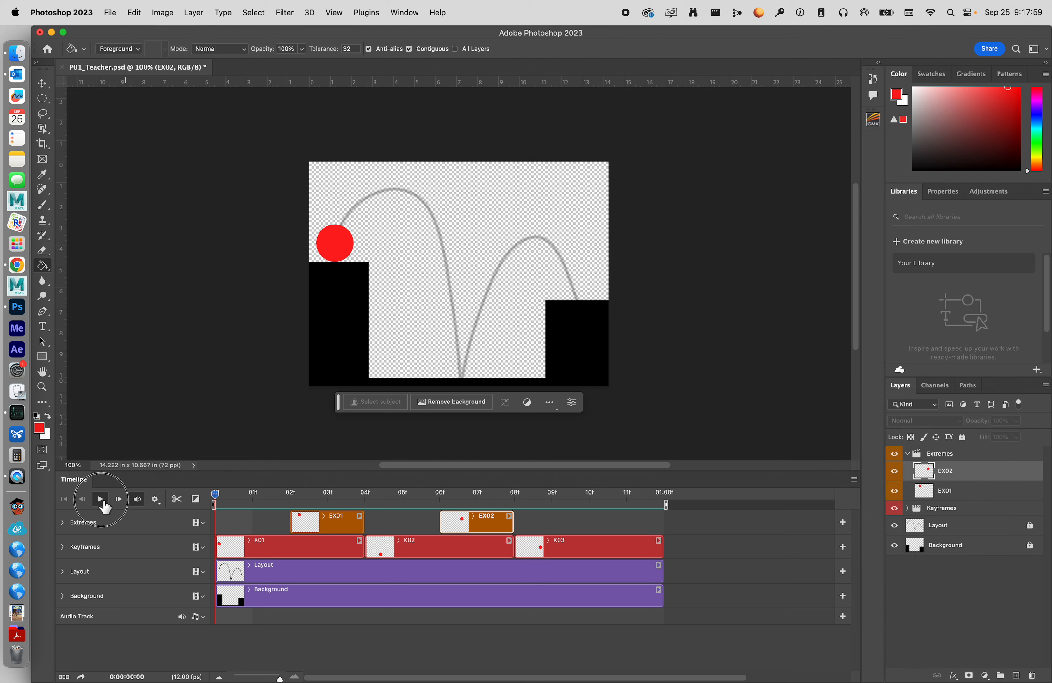
click(101, 501)
drag(593, 499, 297, 514)
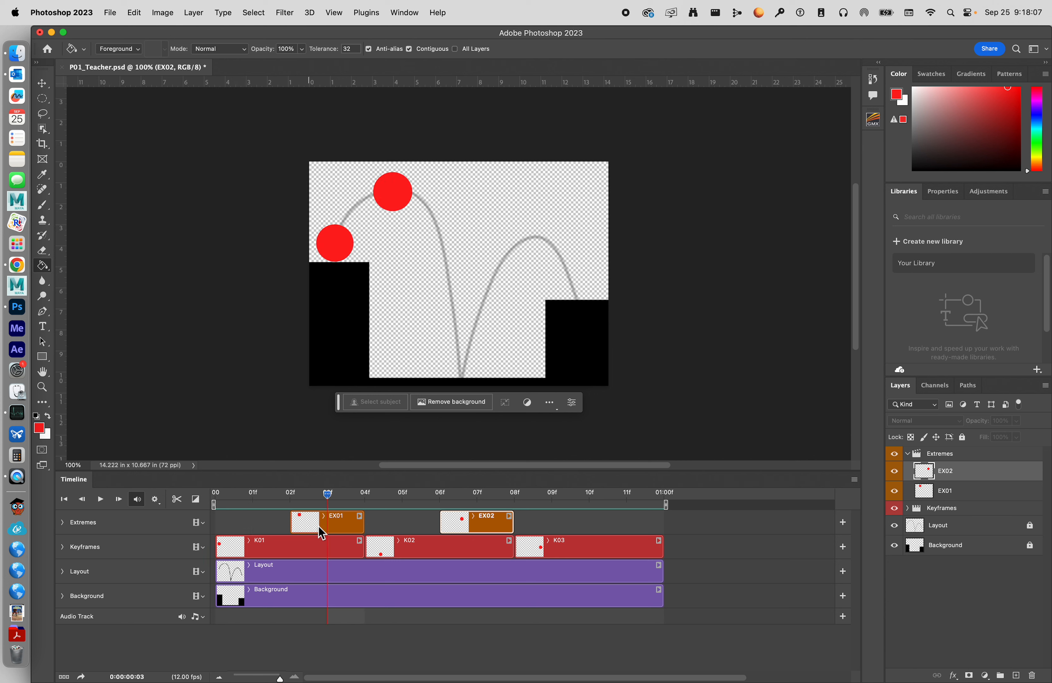
Shorten the K01 and K02 clips to two frames each, ending at frames 02 and 06.
click(342, 551)
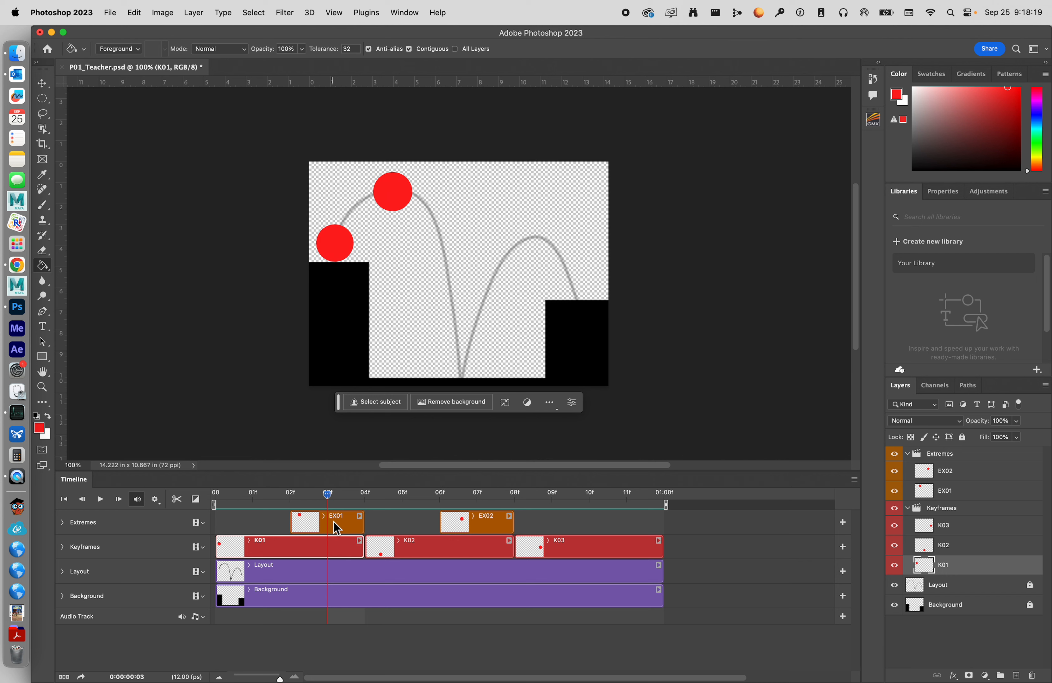
drag(363, 549, 289, 549)
click(368, 548)
drag(438, 550, 365, 550)
click(513, 550)
drag(512, 550, 541, 557)
drag(328, 548, 421, 550)
click(476, 557)
Trim the K03 clip to two frames and move it so it starts at frame 08.
drag(561, 552, 635, 550)
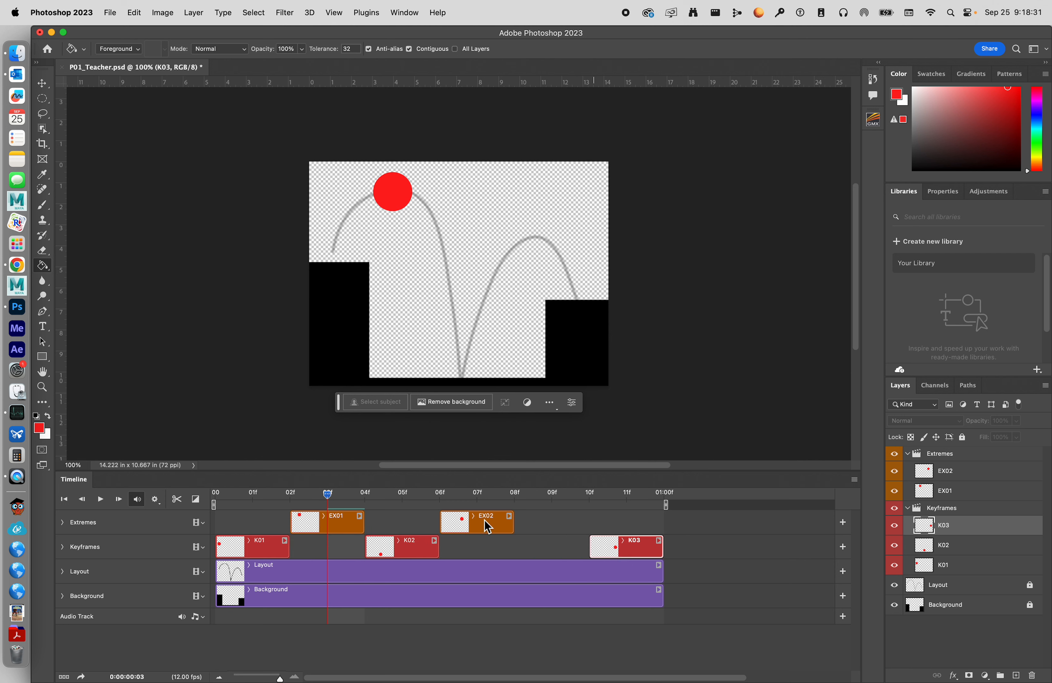
mouse_move(485, 528)
mouse_down()
mouse_move(518, 522)
mouse_move(483, 521)
mouse_up()
drag(617, 540, 542, 540)
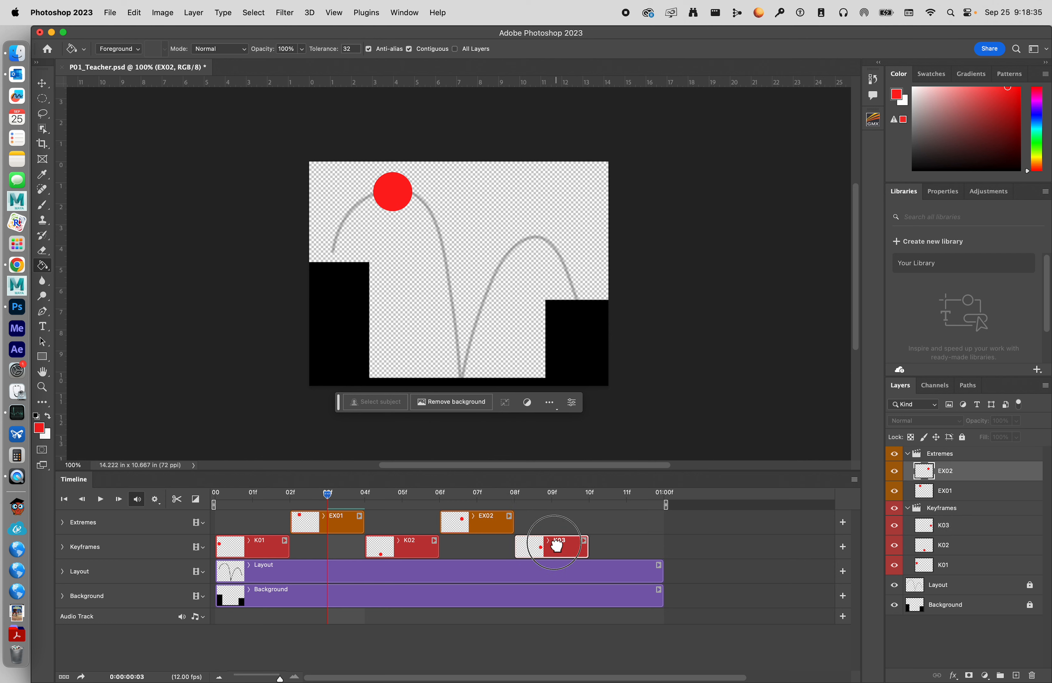
Play the animation to check the shortened keyframe clips, and turn onion skins back on.
click(100, 499)
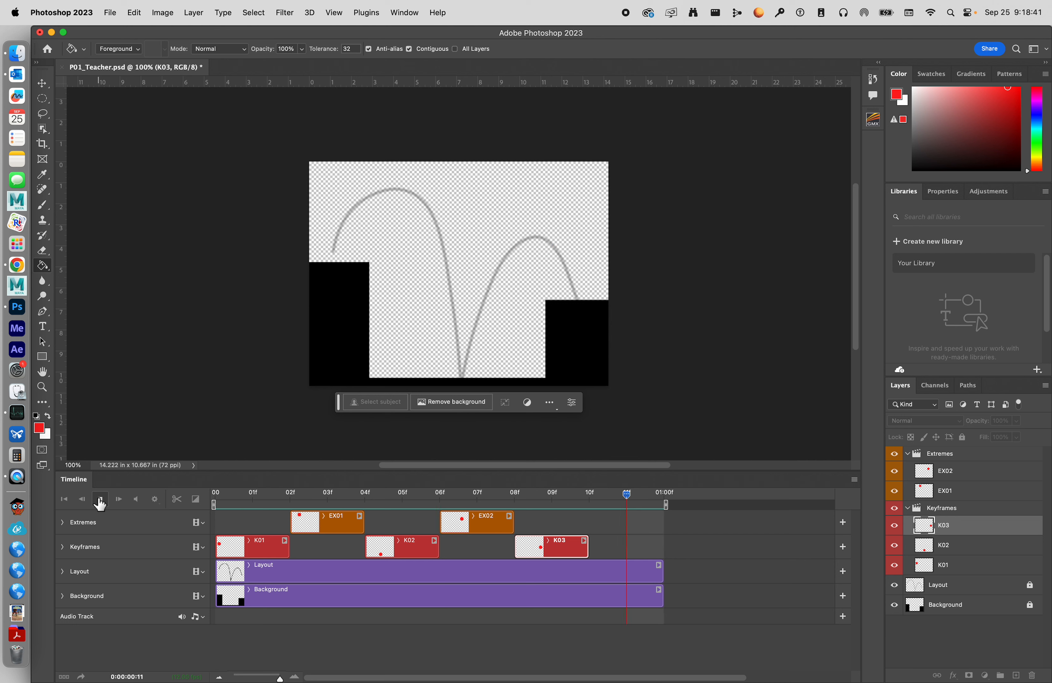
click(100, 501)
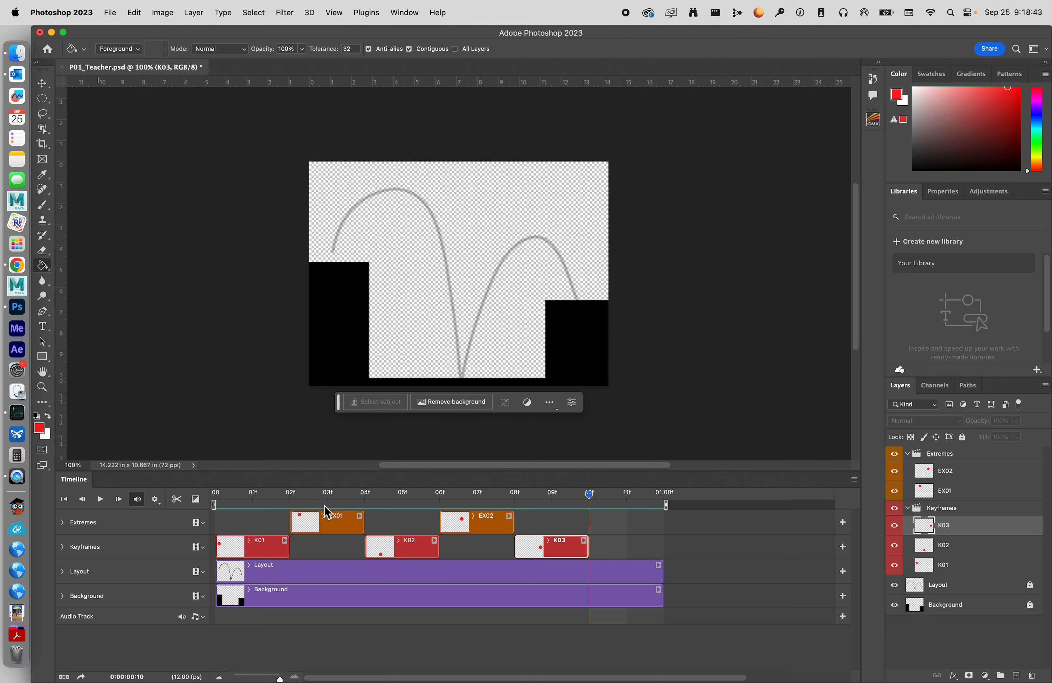
drag(592, 502, 252, 495)
click(854, 484)
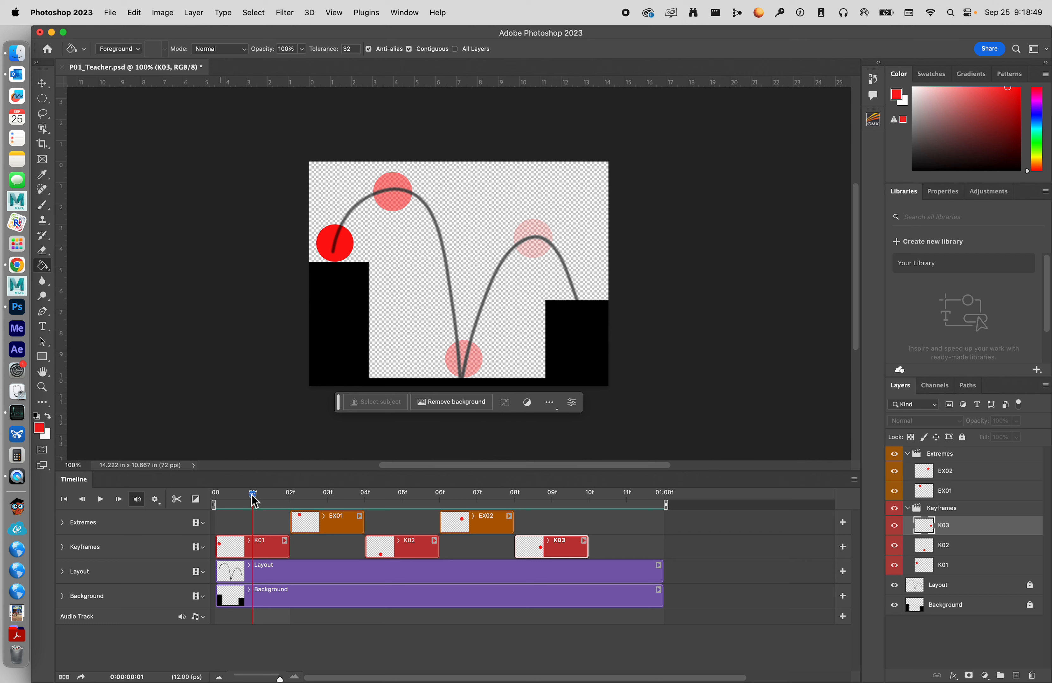
drag(268, 494, 291, 497)
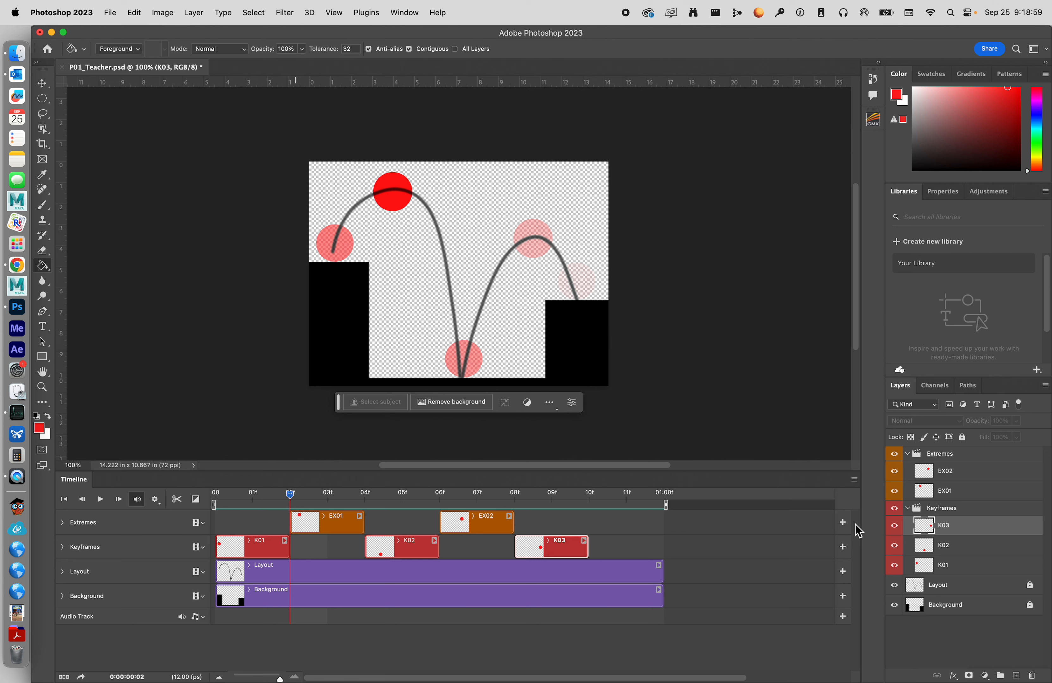
Add a new layer without a colour label above the Extremes group, with its clip starting at frame 00.
click(960, 453)
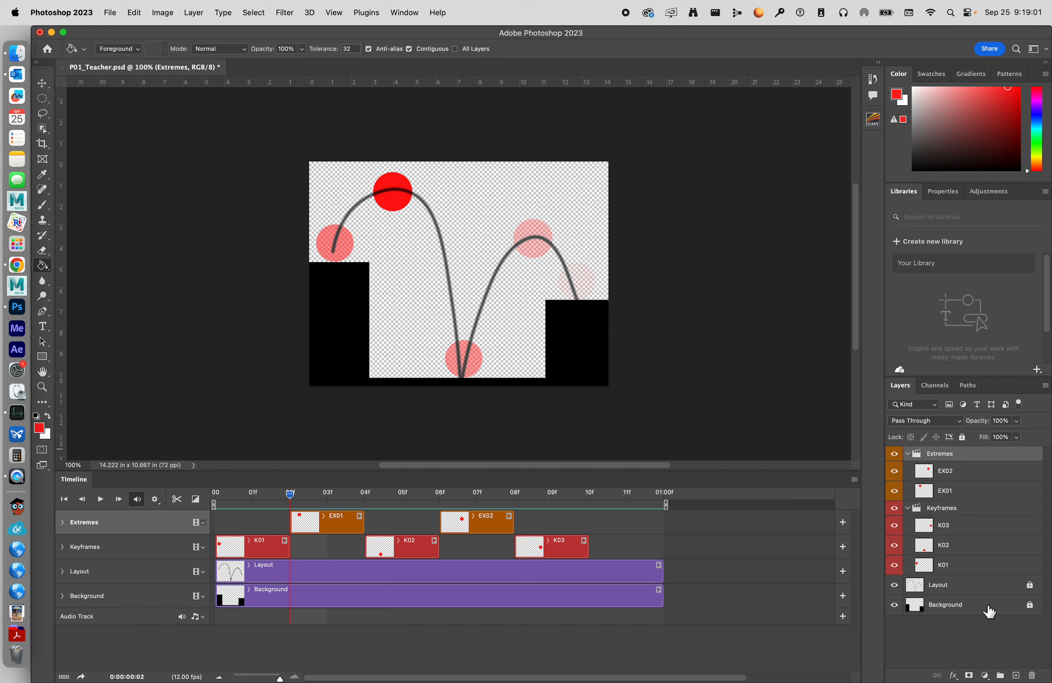
click(1016, 675)
drag(960, 474, 953, 449)
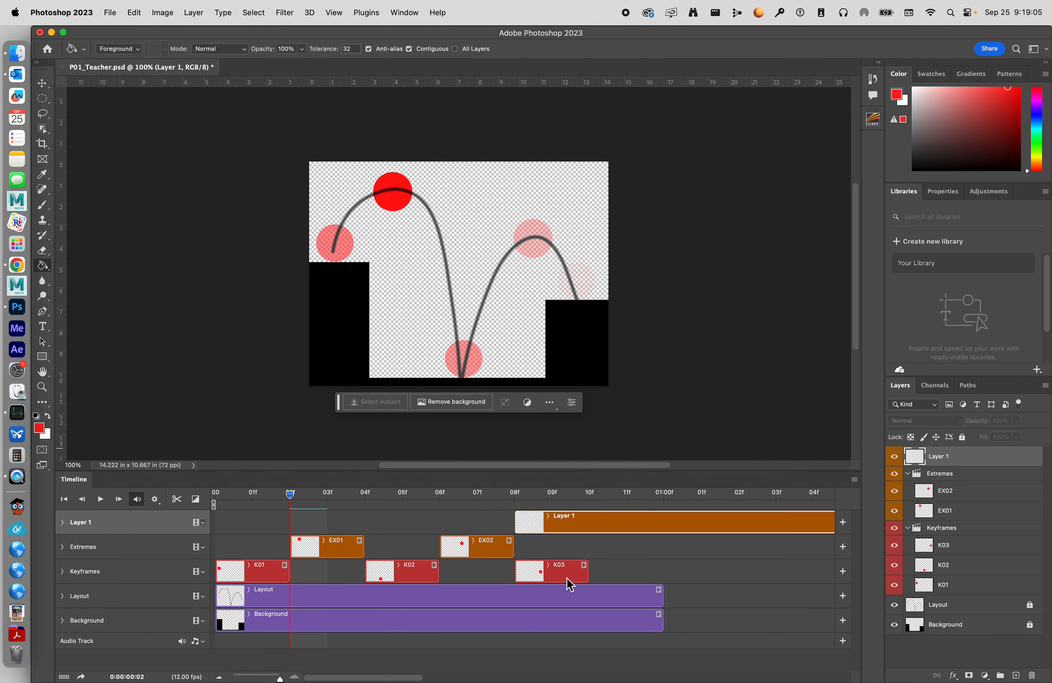
drag(608, 527, 310, 526)
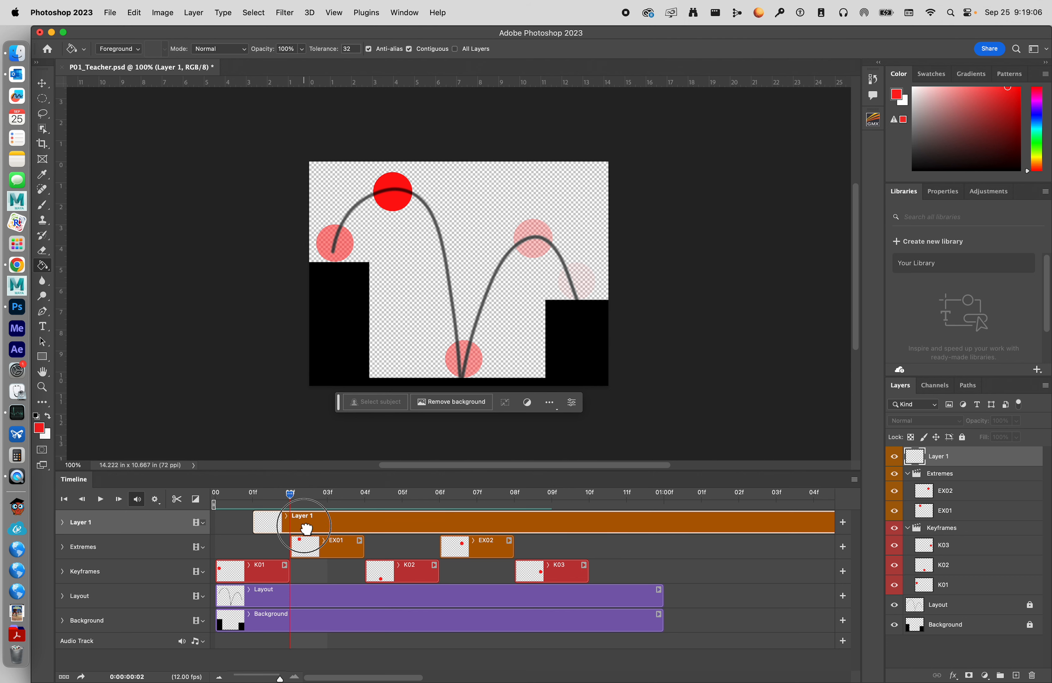
right_click(990, 468)
click(911, 583)
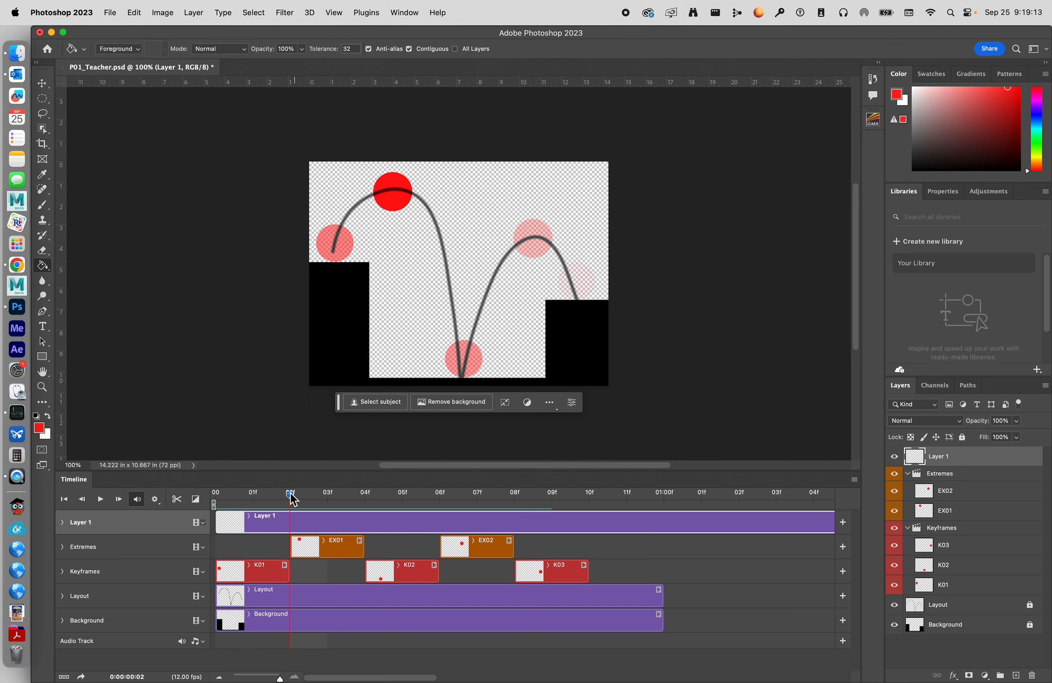
Split the new layer's clip at frame 01 and combine both pieces into one video group.
drag(291, 495, 256, 498)
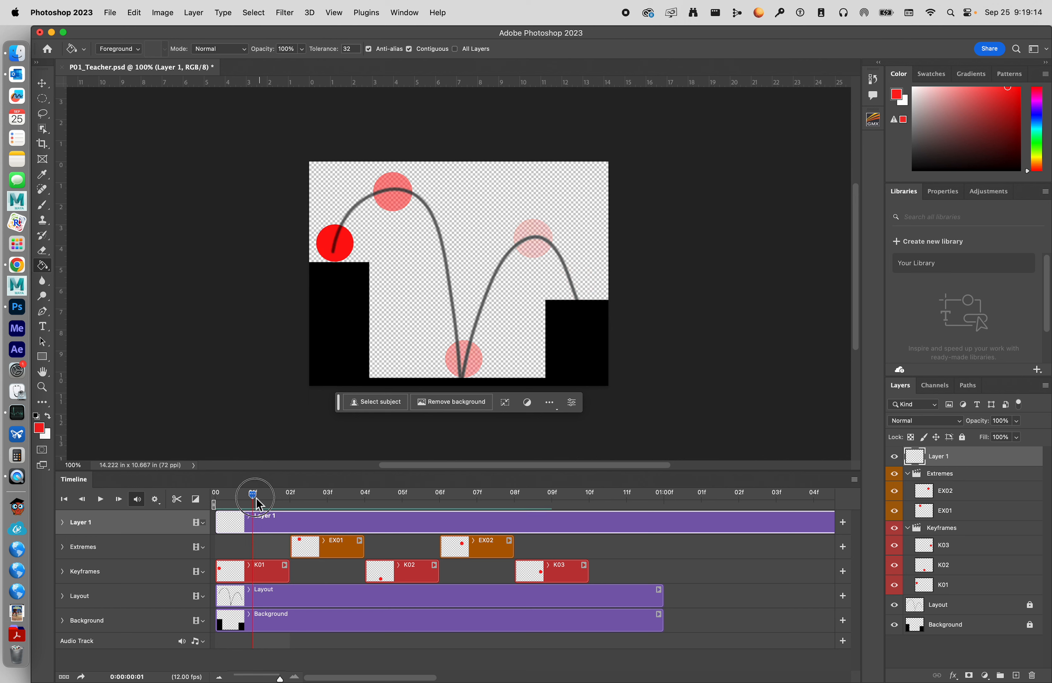
click(176, 499)
click(276, 494)
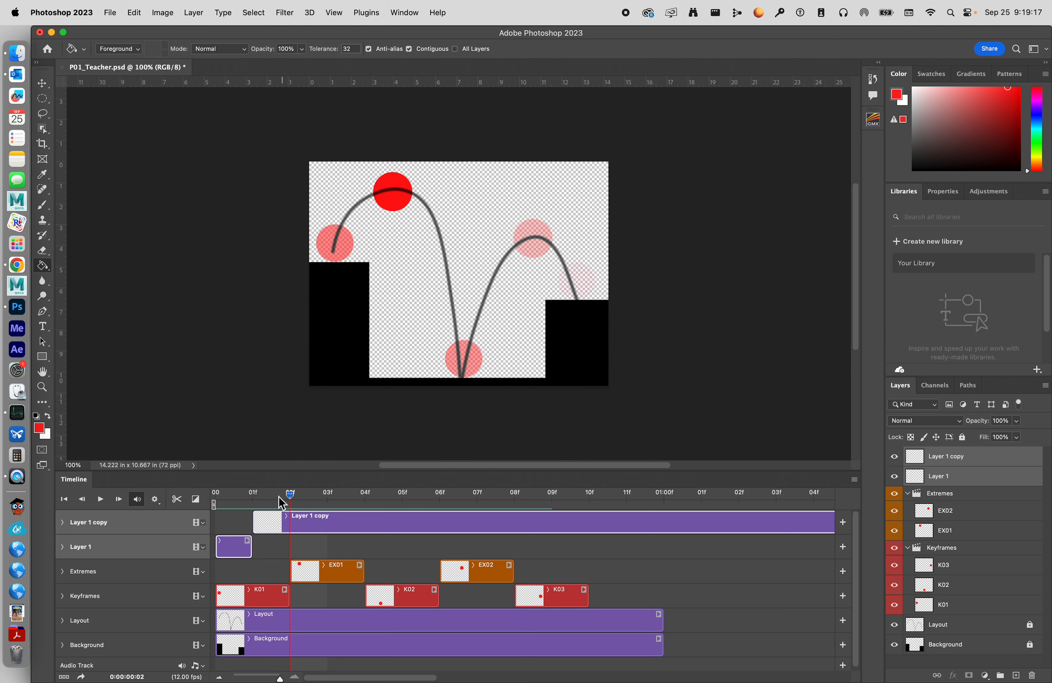
key(super+g)
Split the remaining blank clip at every frame from 02 to 08 and delete the leftover piece after frame 08.
click(177, 499)
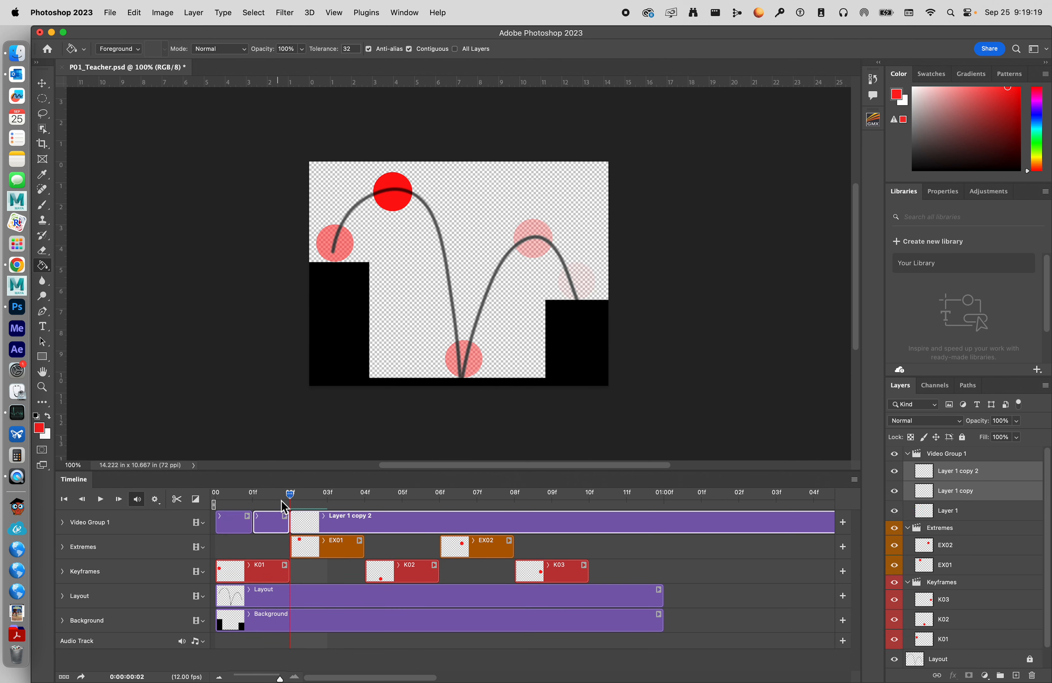
key(Right)
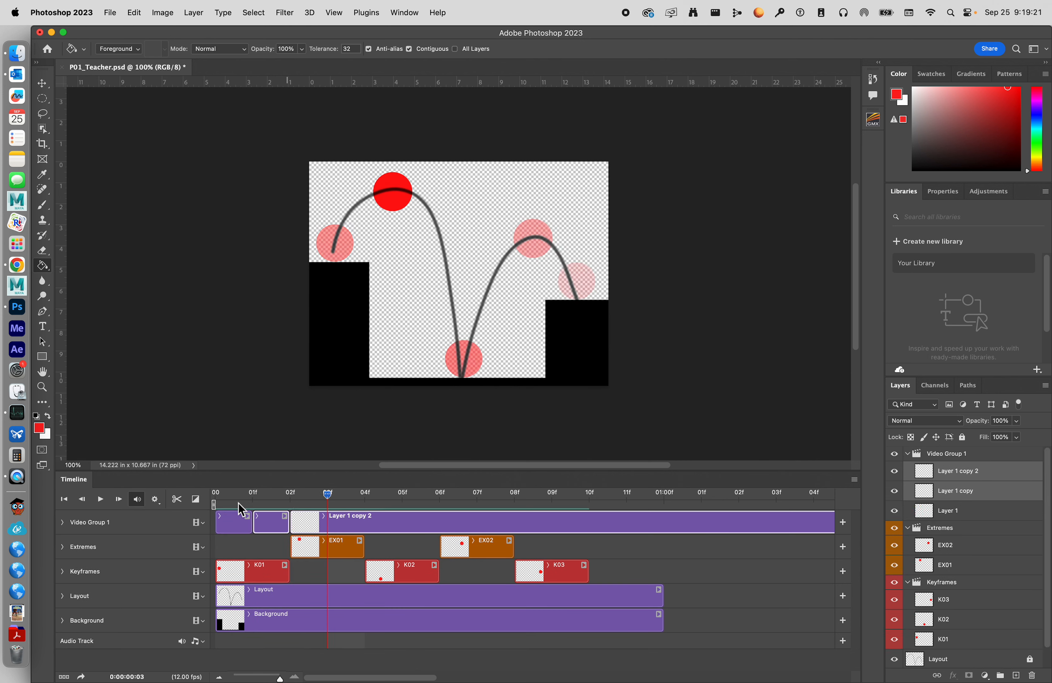
click(179, 501)
key(Right)
click(178, 500)
key(Right)
click(178, 501)
key(Right)
click(178, 501)
key(Right)
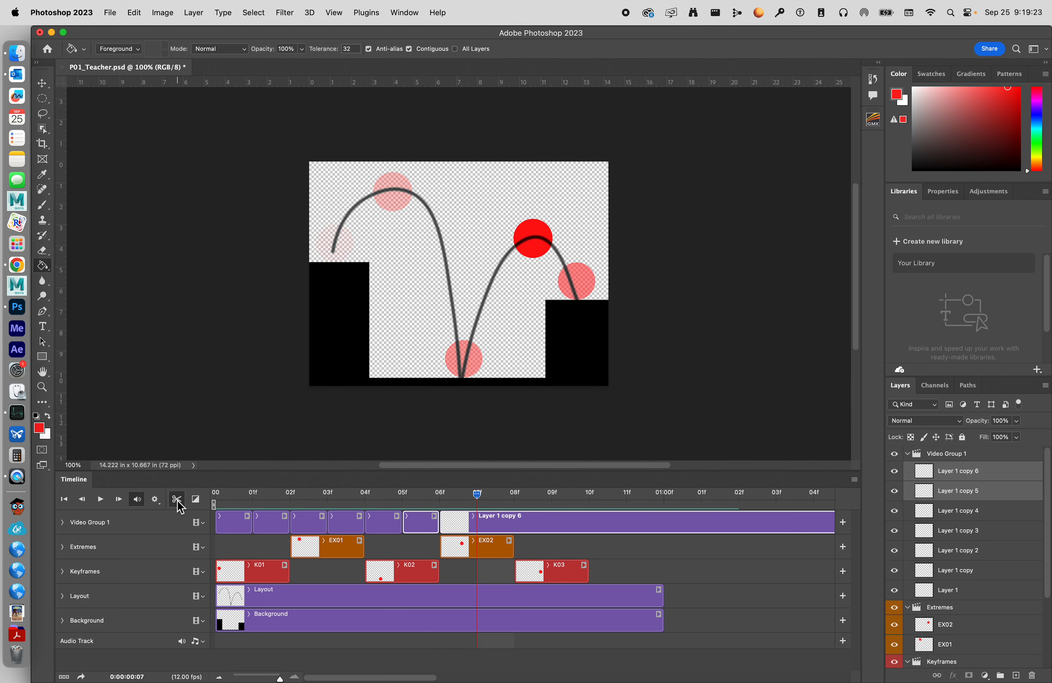
click(178, 501)
key(Right)
click(179, 501)
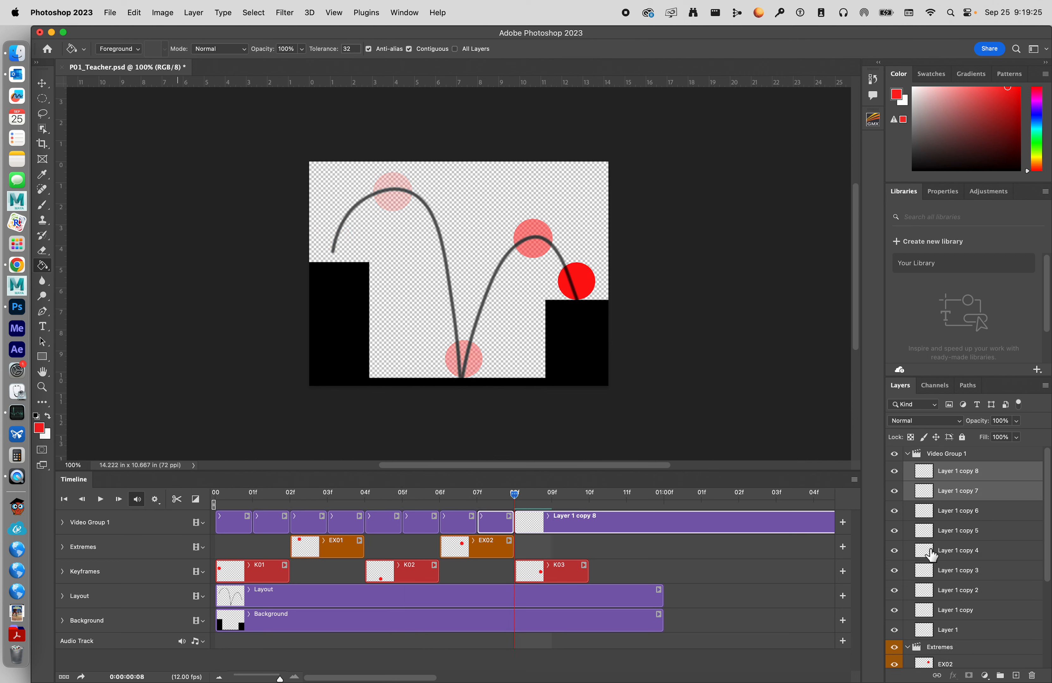
click(622, 526)
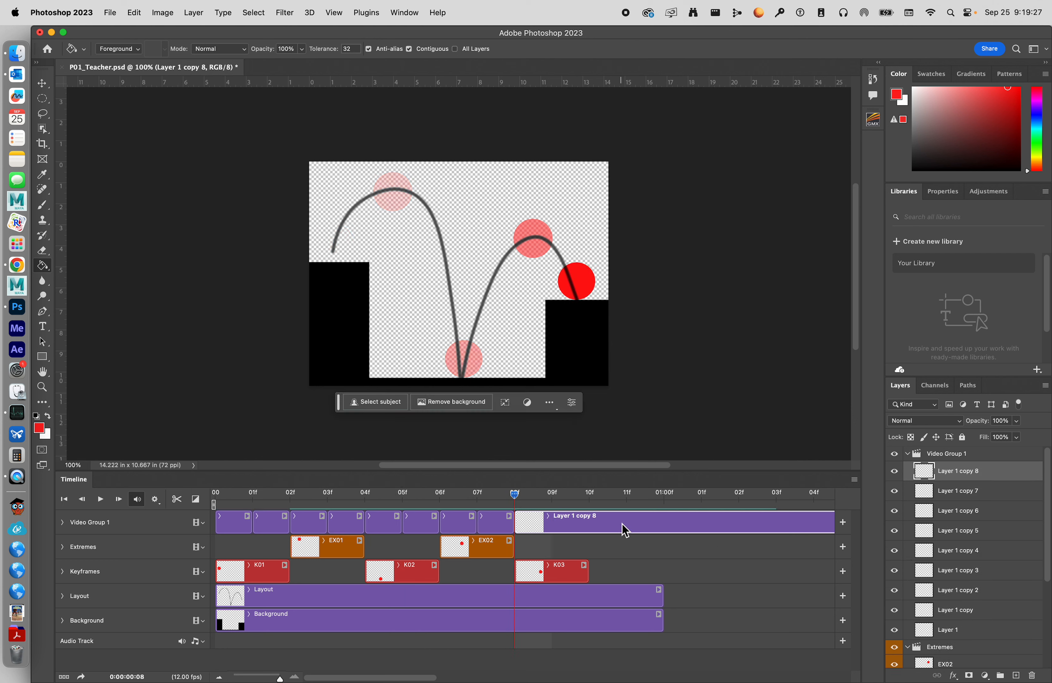
key(Delete)
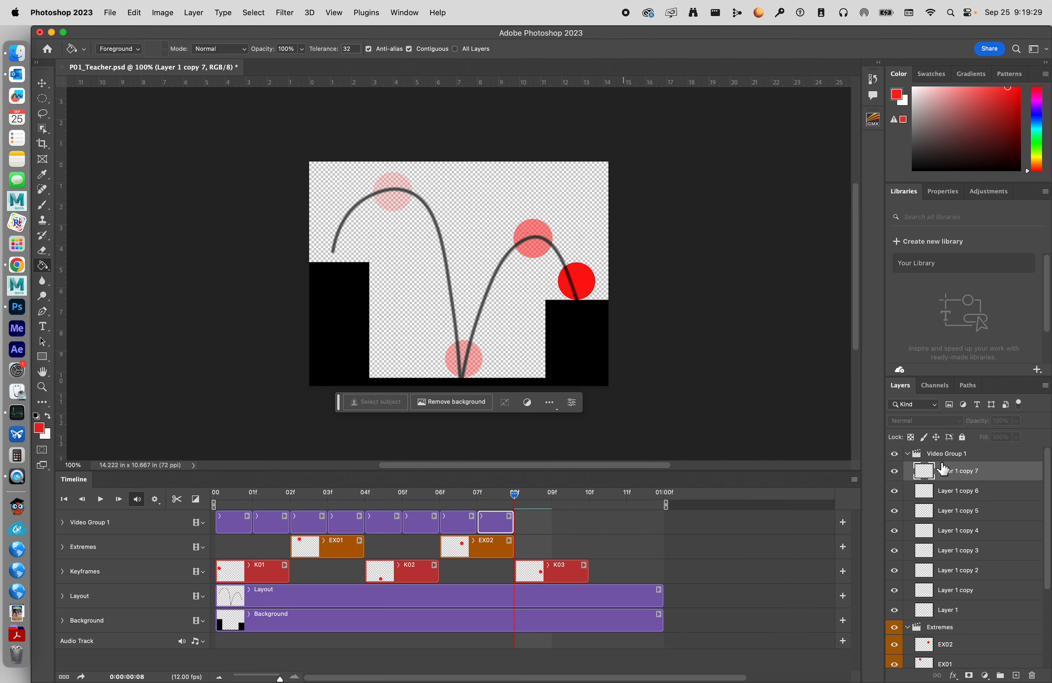
Rename the new video group Inbetweens.
click(957, 453)
double_click(958, 452)
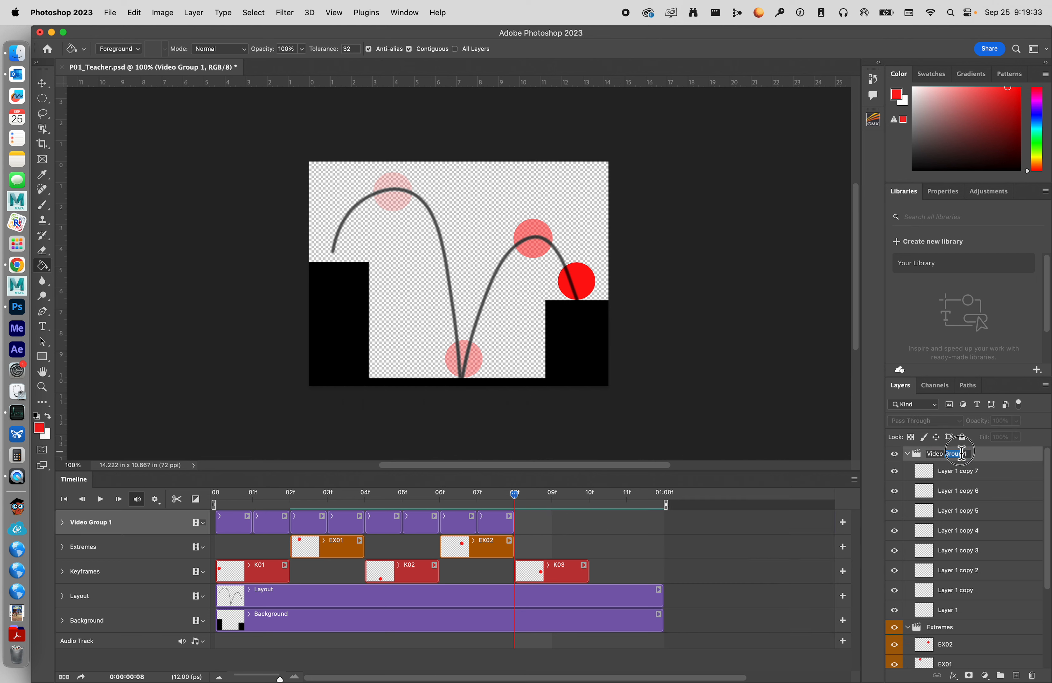
click(961, 453)
drag(962, 453, 959, 454)
click(987, 488)
double_click(951, 454)
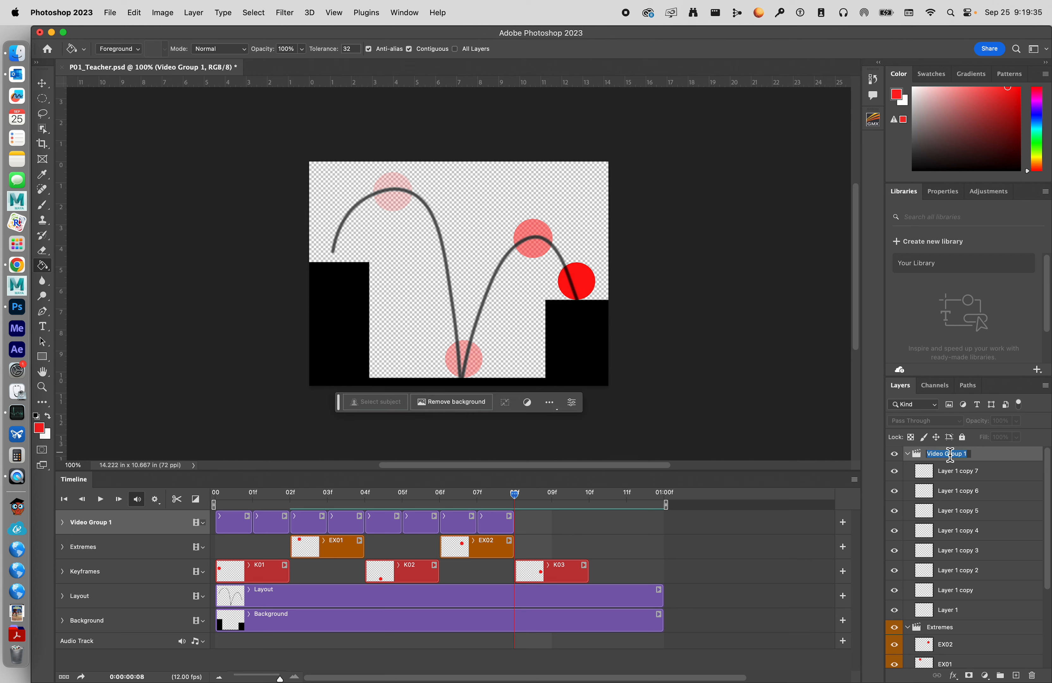
click(951, 453)
key(super+a)
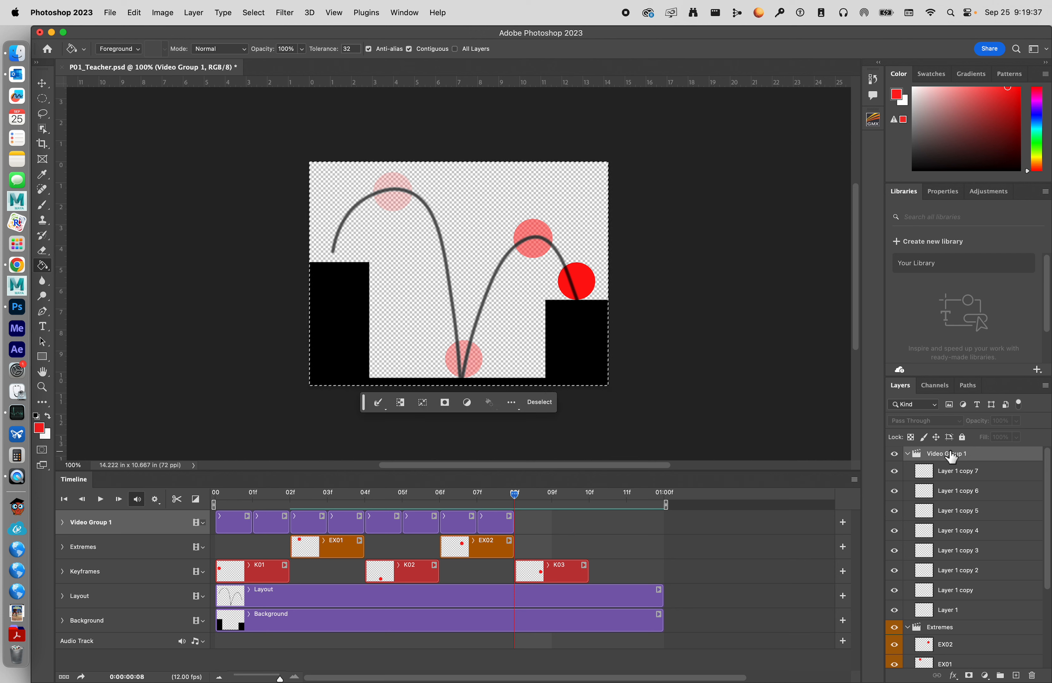
double_click(956, 453)
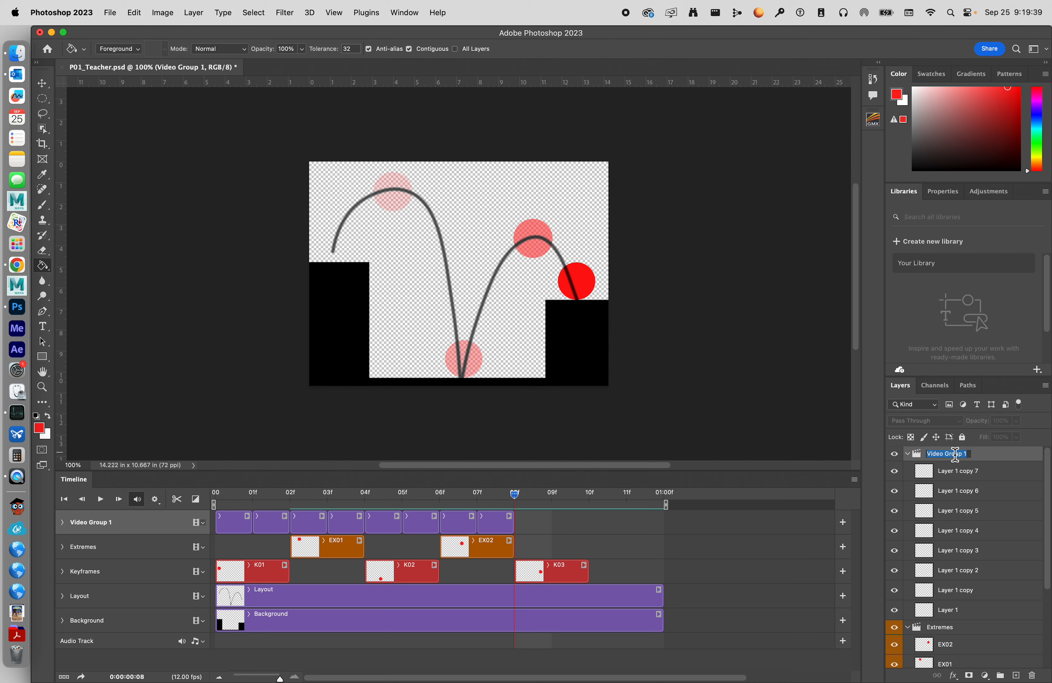
key(BackSpace)
text(Inbetweens)
key(Return)
Rename the first three blank layers in the Inbetweens group, from the lowest up, as INB01, INB02 and INB03.
double_click(947, 611)
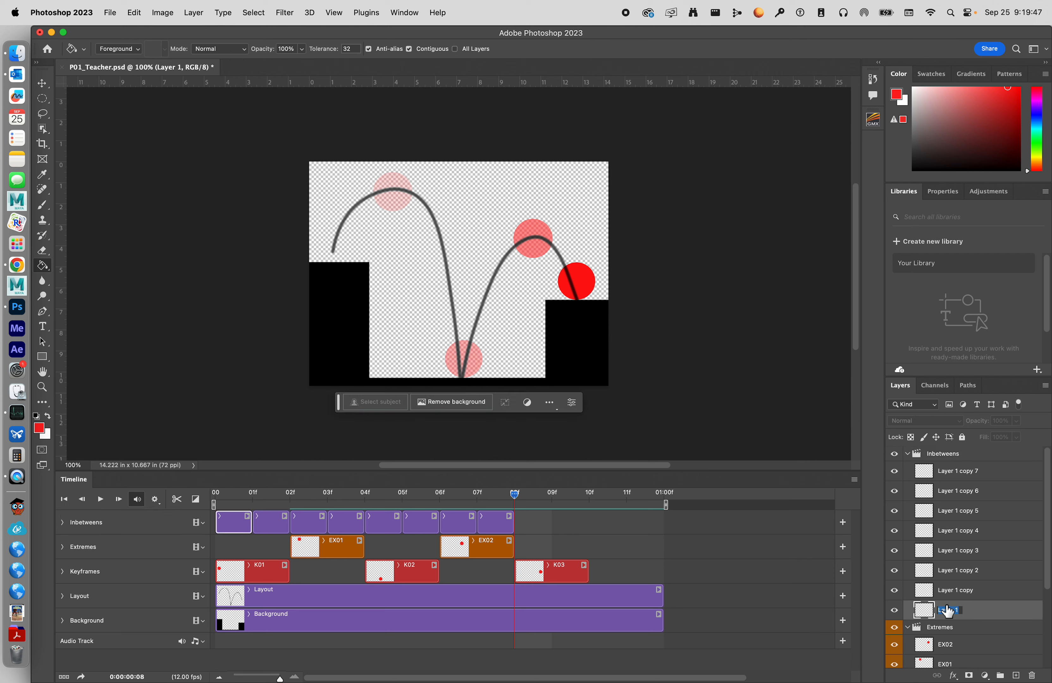
text(INB01)
double_click(962, 591)
text(I)
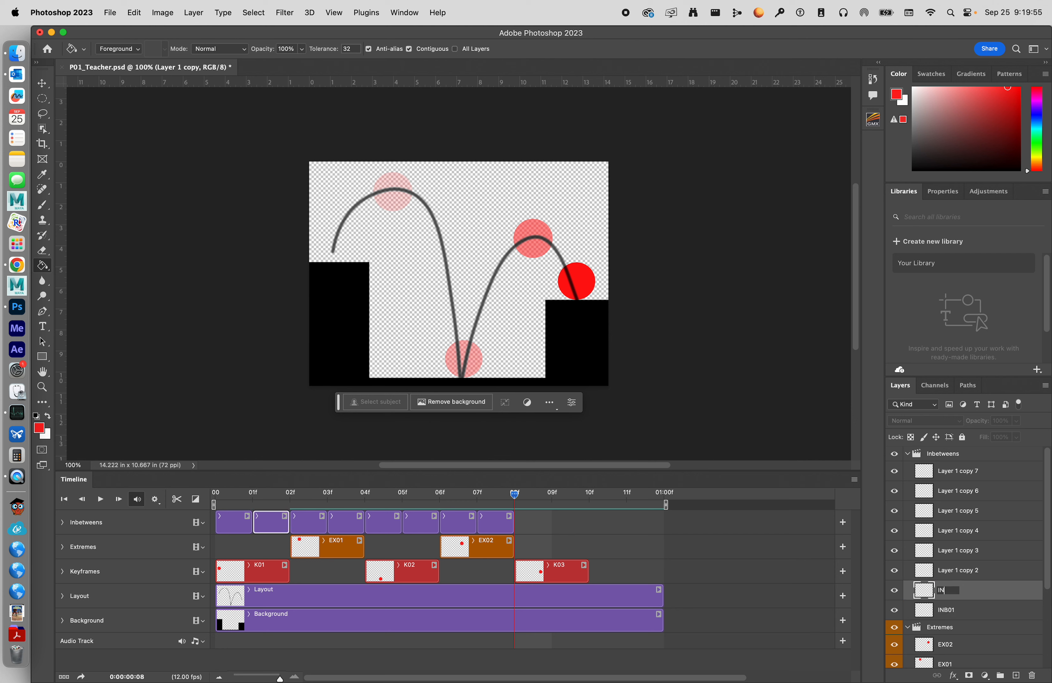
double_click(966, 571)
text(INB)
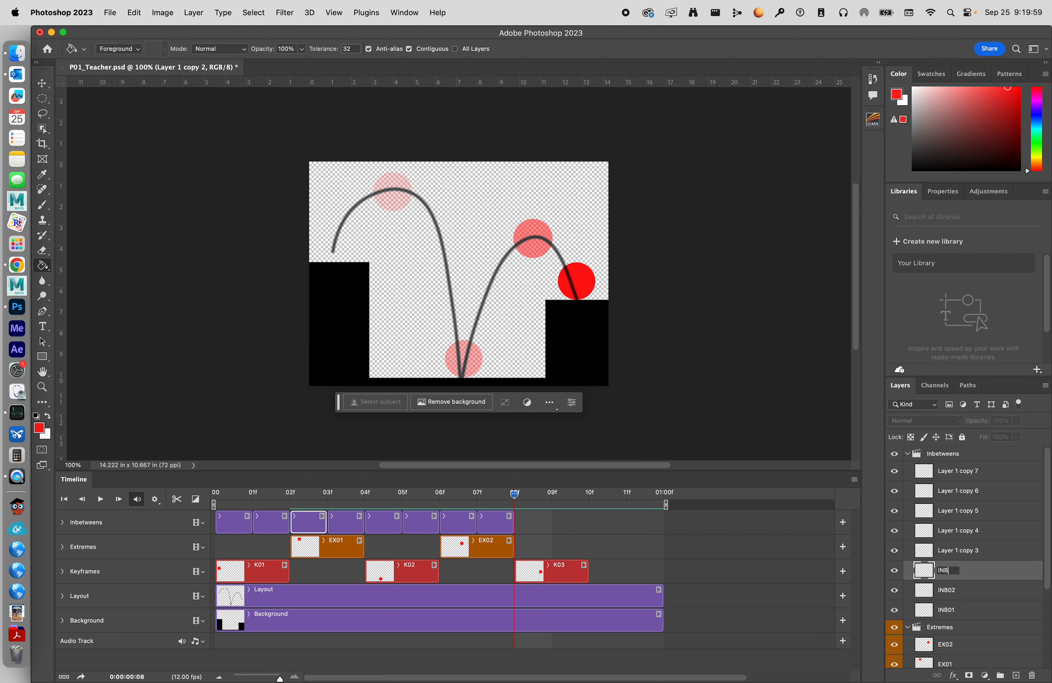
text(03)
key(Return)
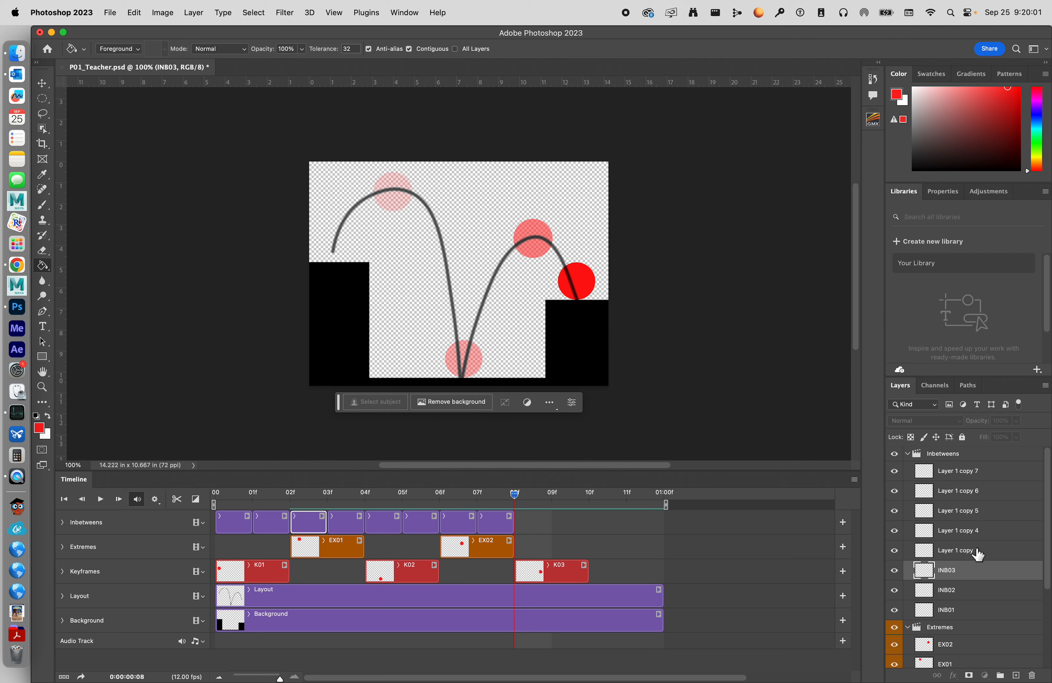
Rename the remaining five blank layers in the Inbetweens group, from the lowest up, as INB04 through INB08.
double_click(966, 551)
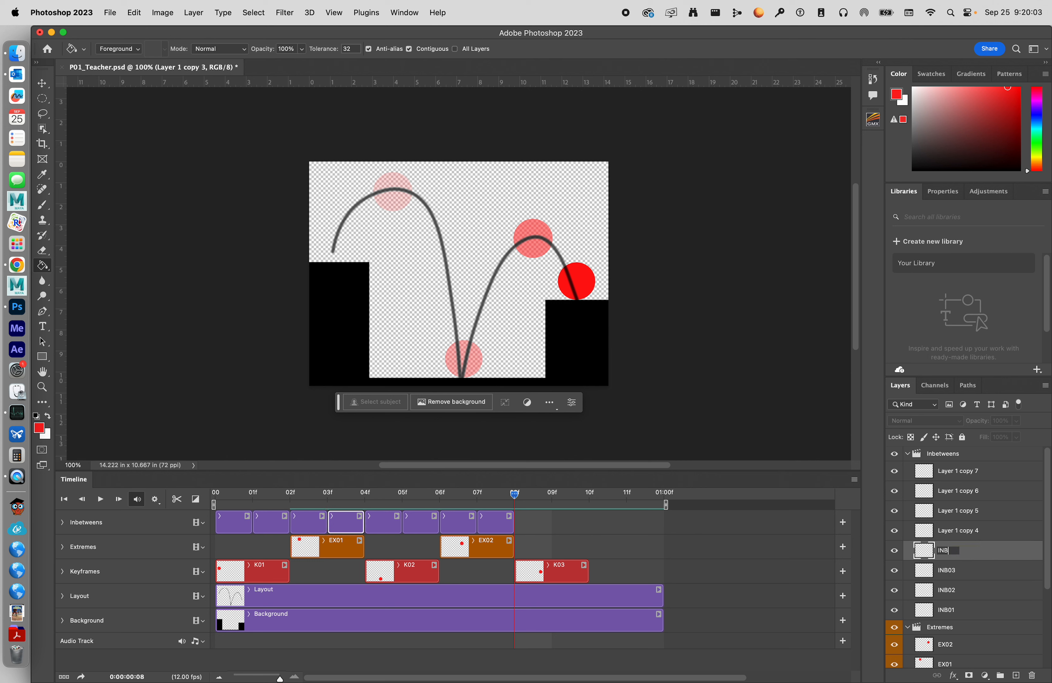
double_click(974, 531)
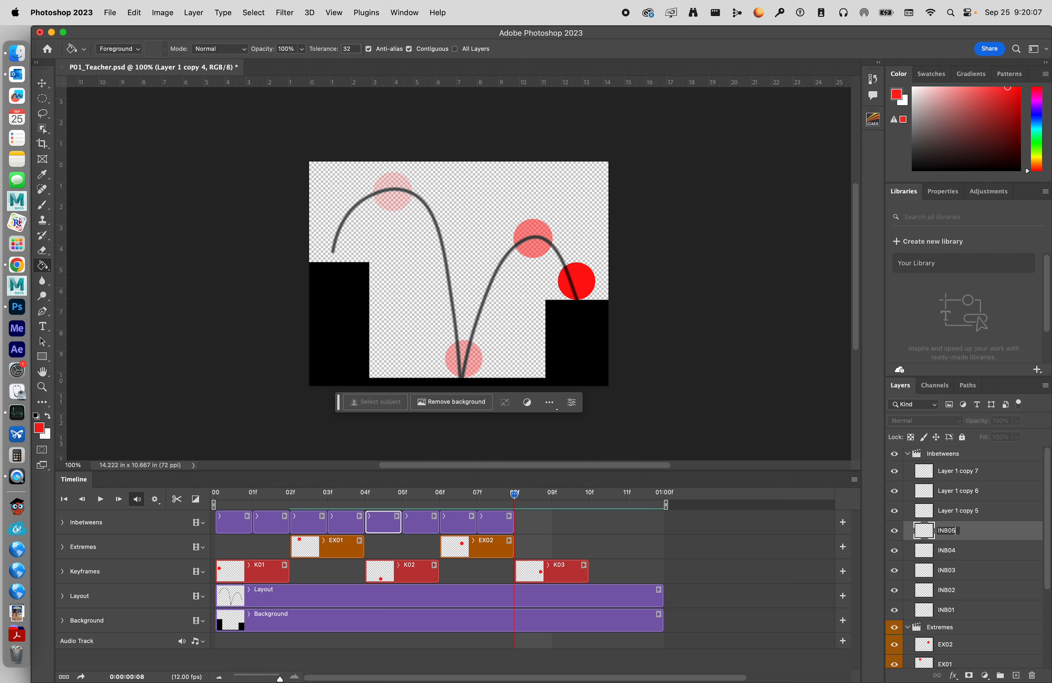
double_click(972, 510)
text(INB06)
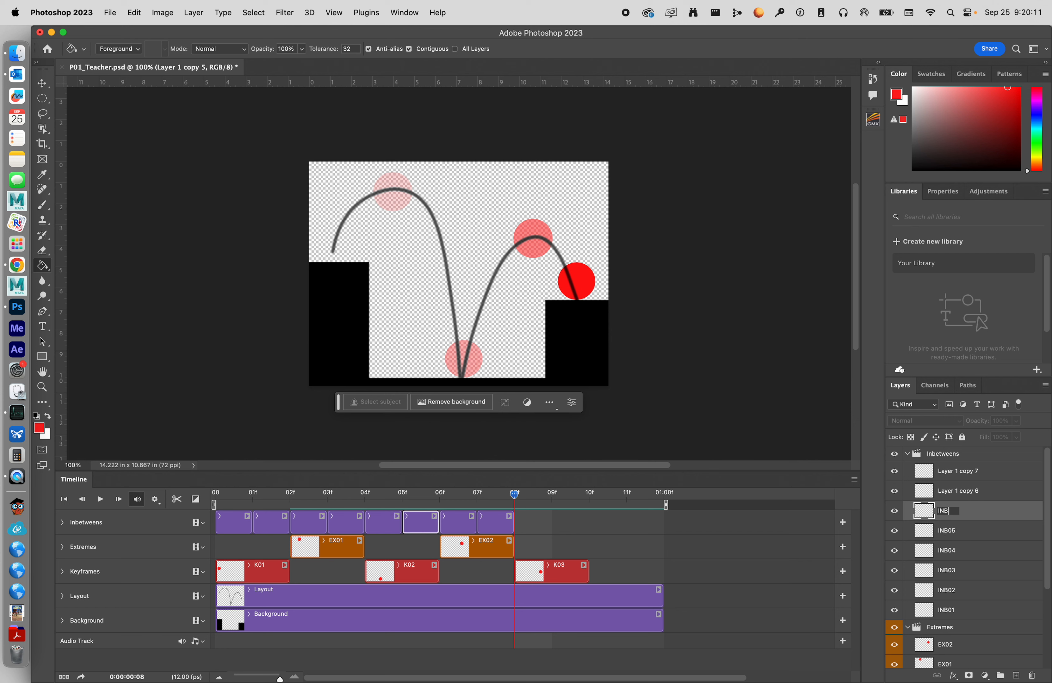
double_click(979, 492)
text(INB07)
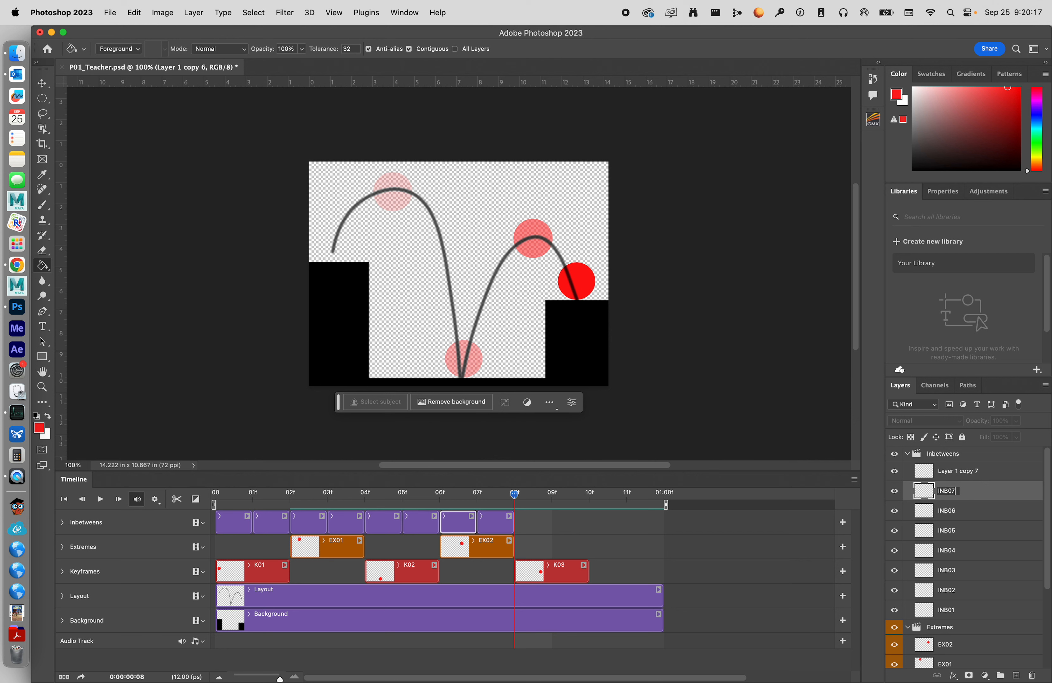
key(Return)
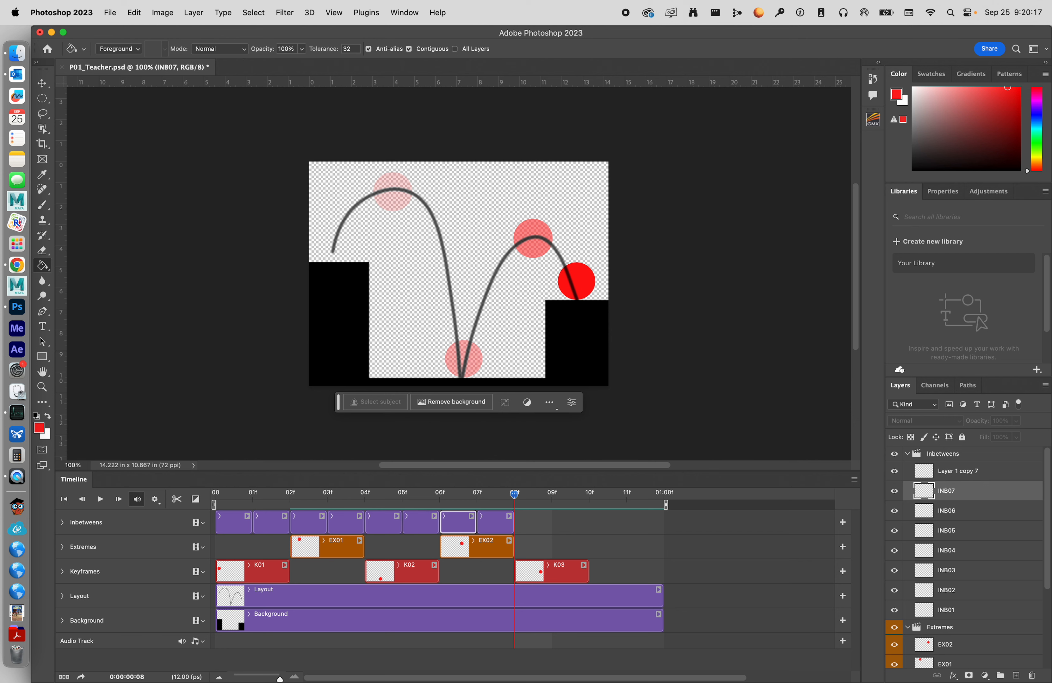
double_click(971, 471)
text(INB08)
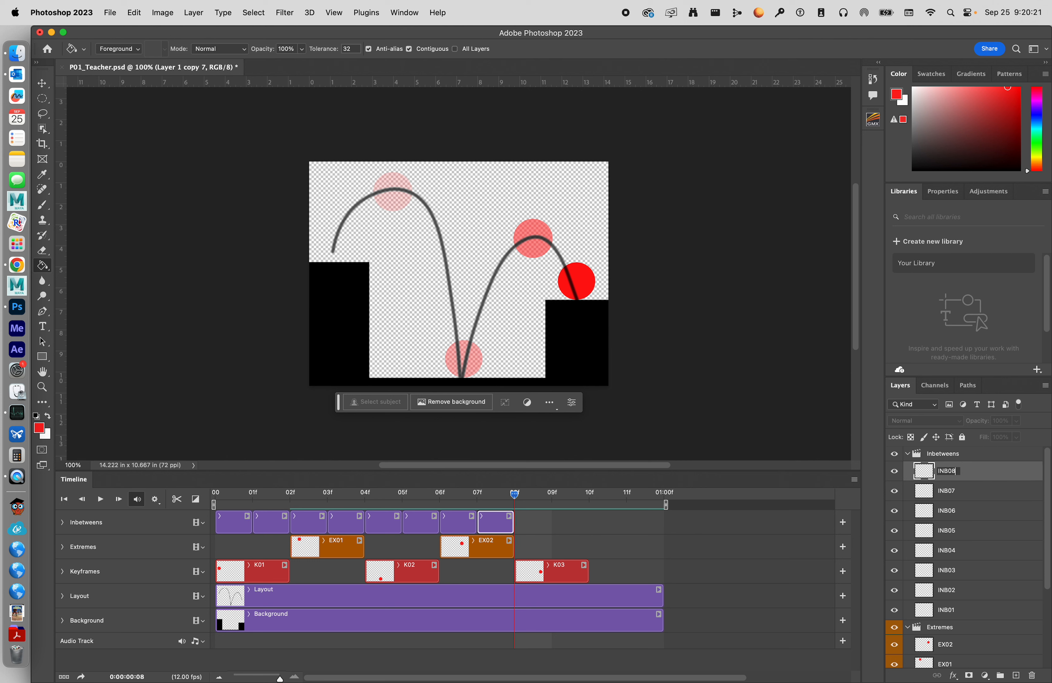
key(Return)
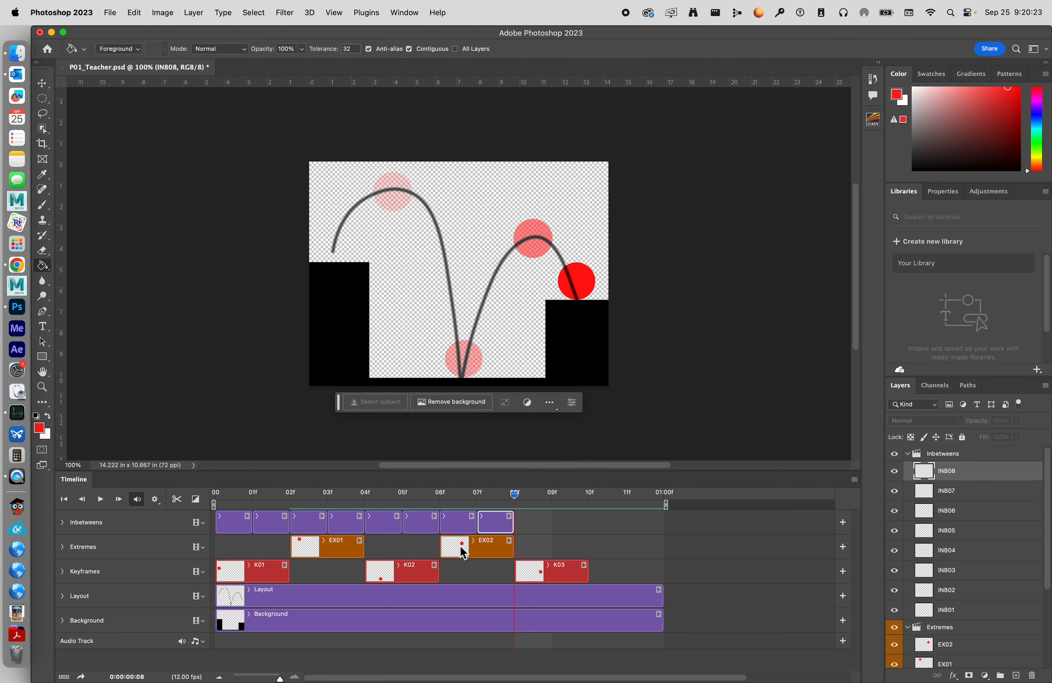
Spread the one-frame Inbetweens clips along the timeline, placing them at frames 01, 03, 05, 06, 08, 09, 10 and 11.
click(452, 574)
drag(511, 522, 654, 527)
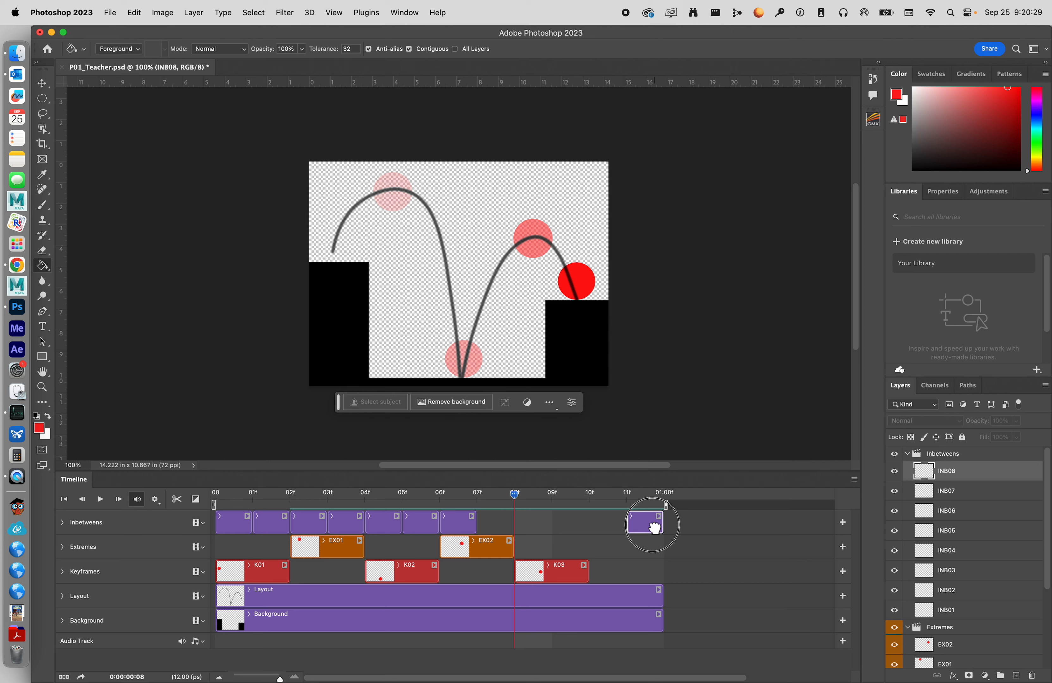
drag(455, 529, 556, 532)
drag(376, 529, 464, 525)
drag(311, 526, 434, 521)
drag(275, 528, 370, 525)
drag(238, 529, 275, 528)
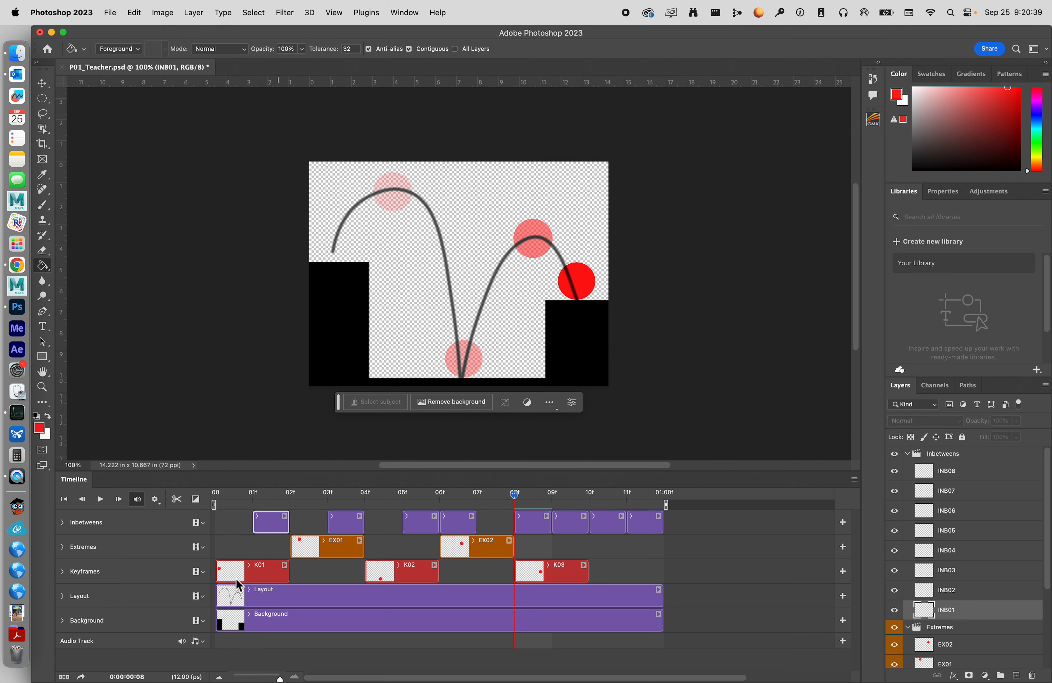
Trim the K01, EX01 and K02 clips from their ends so each lasts one frame.
click(236, 578)
drag(289, 571, 252, 570)
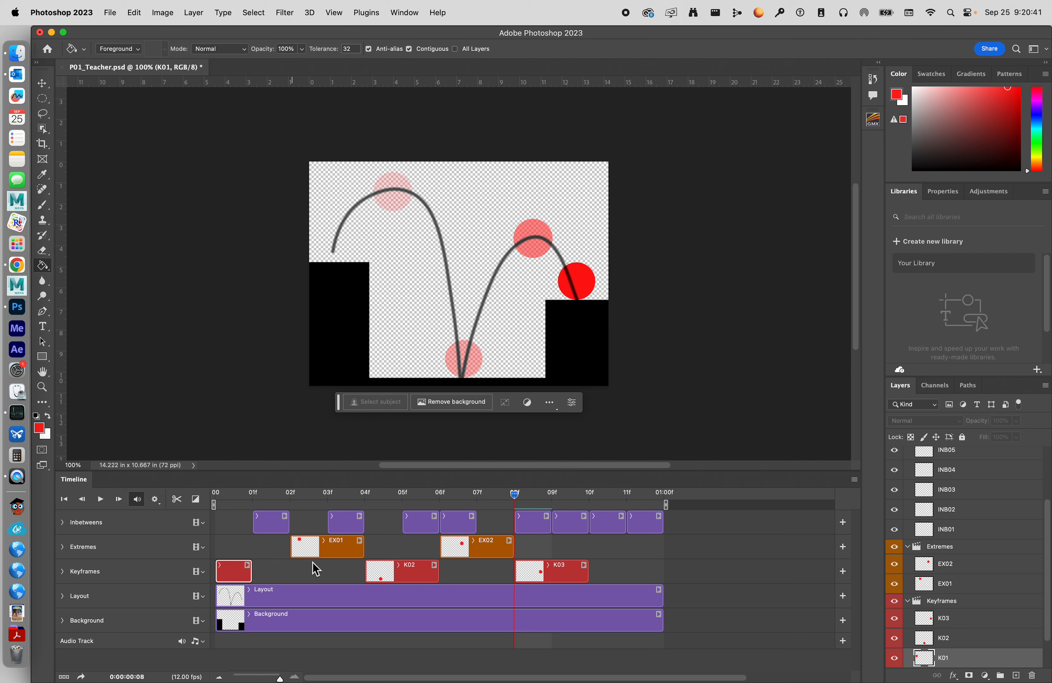
click(346, 549)
drag(365, 548, 328, 549)
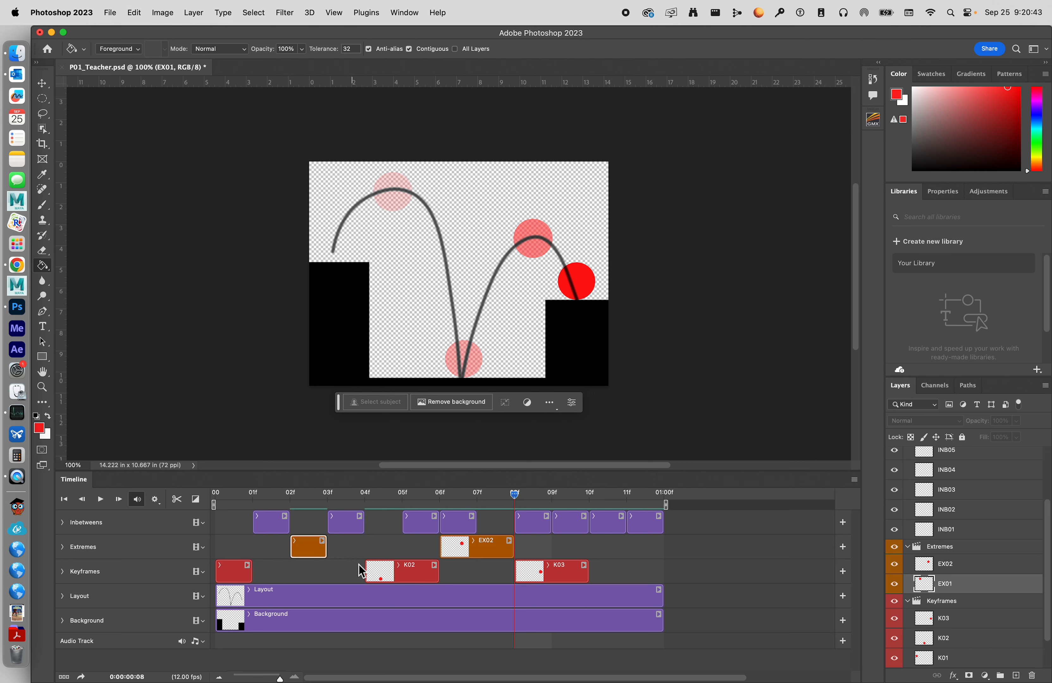
click(394, 577)
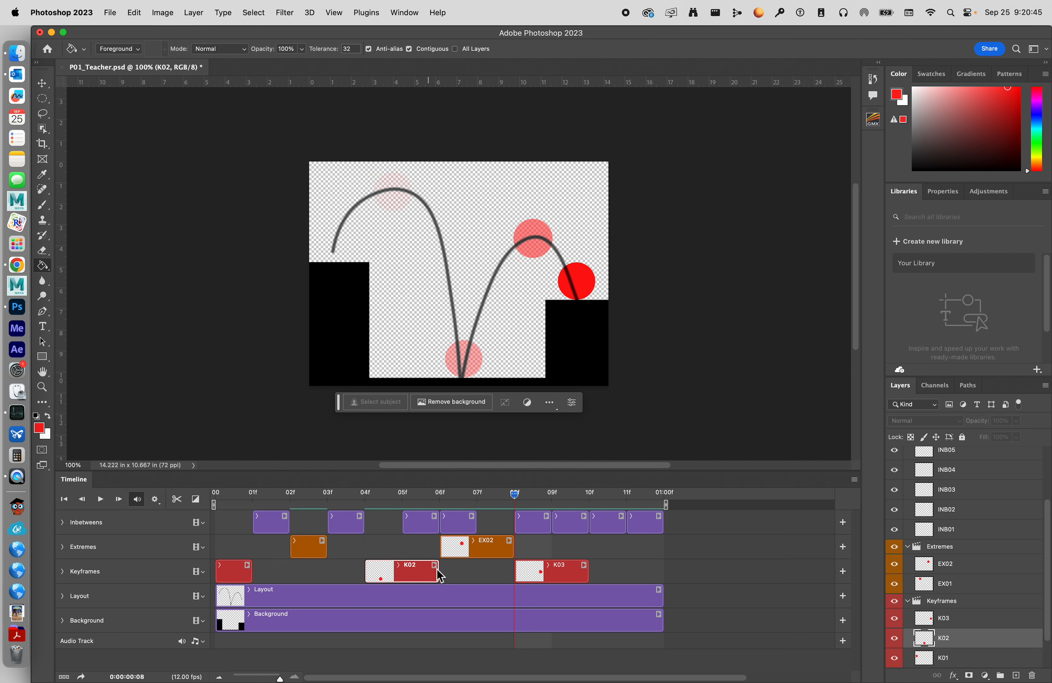
drag(437, 572, 402, 572)
Trim the EX02 and K03 clips to one frame each and move the INB04 clip to frame 07.
click(481, 552)
mouse_move(513, 549)
mouse_down()
mouse_move(476, 549)
mouse_move(503, 530)
mouse_up()
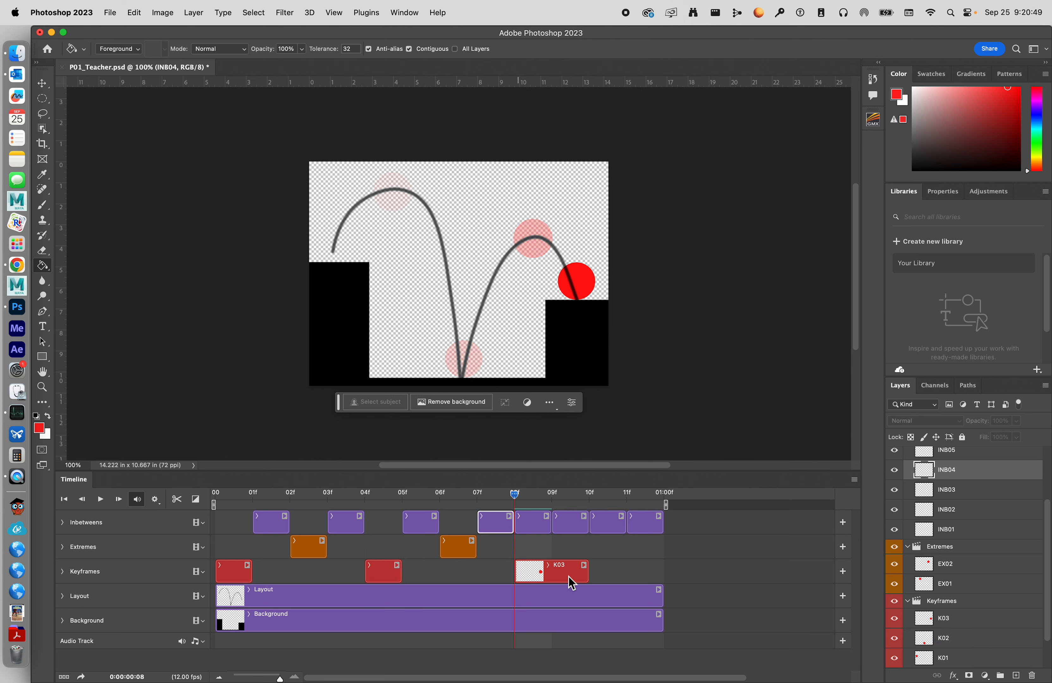
click(582, 570)
drag(588, 569, 560, 567)
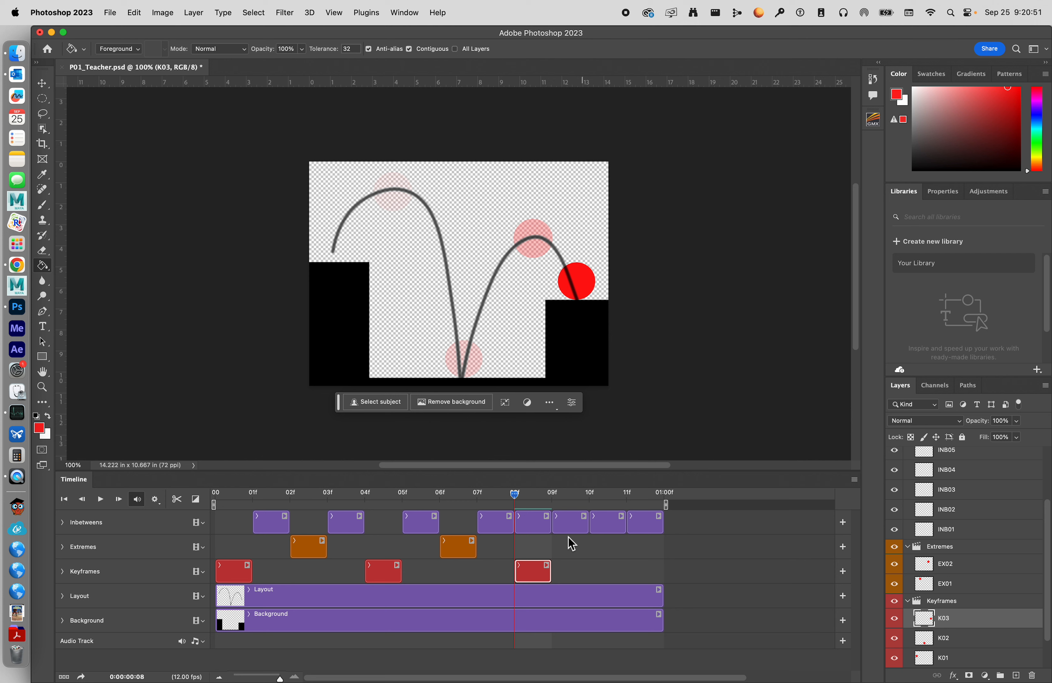
Delete the INB05 clip and move the K03 clip to frame 09.
click(541, 530)
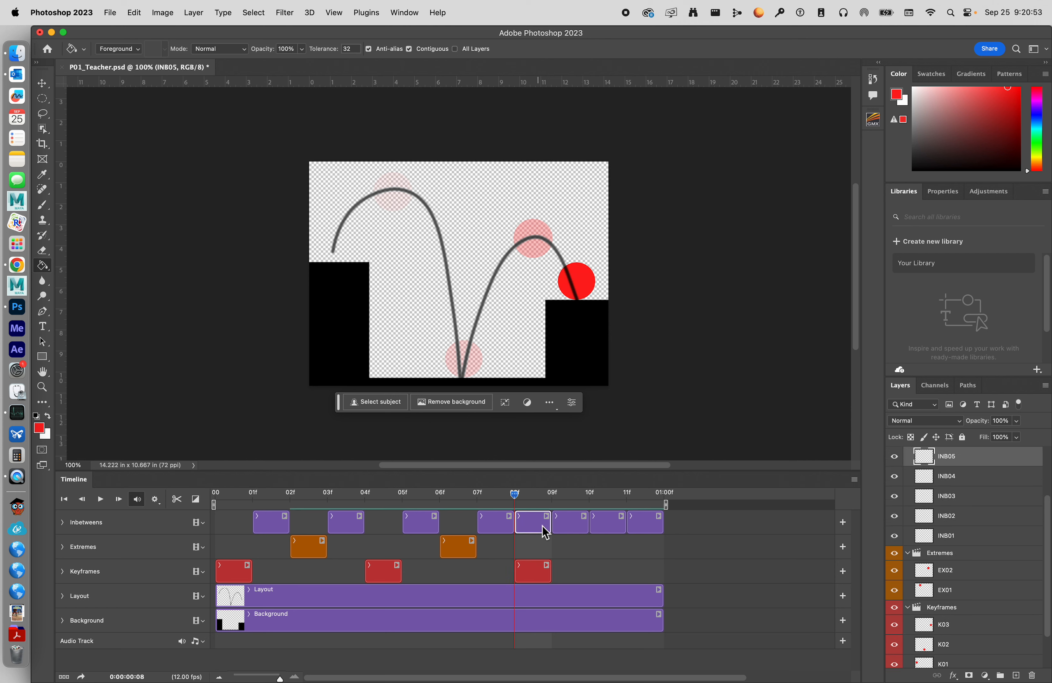
key(Delete)
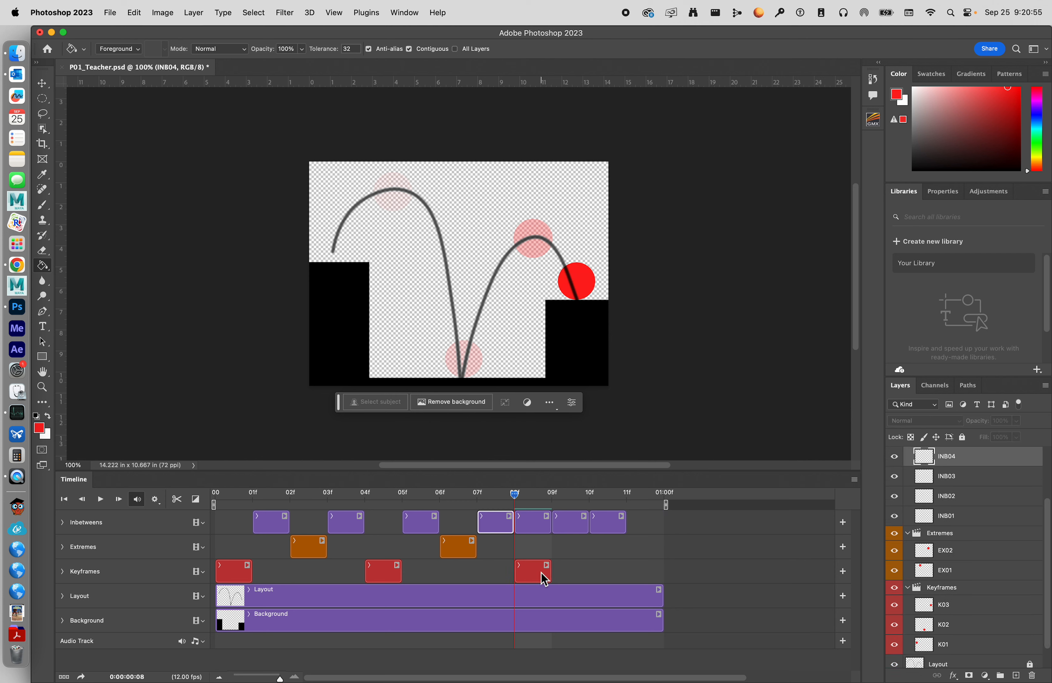
click(542, 572)
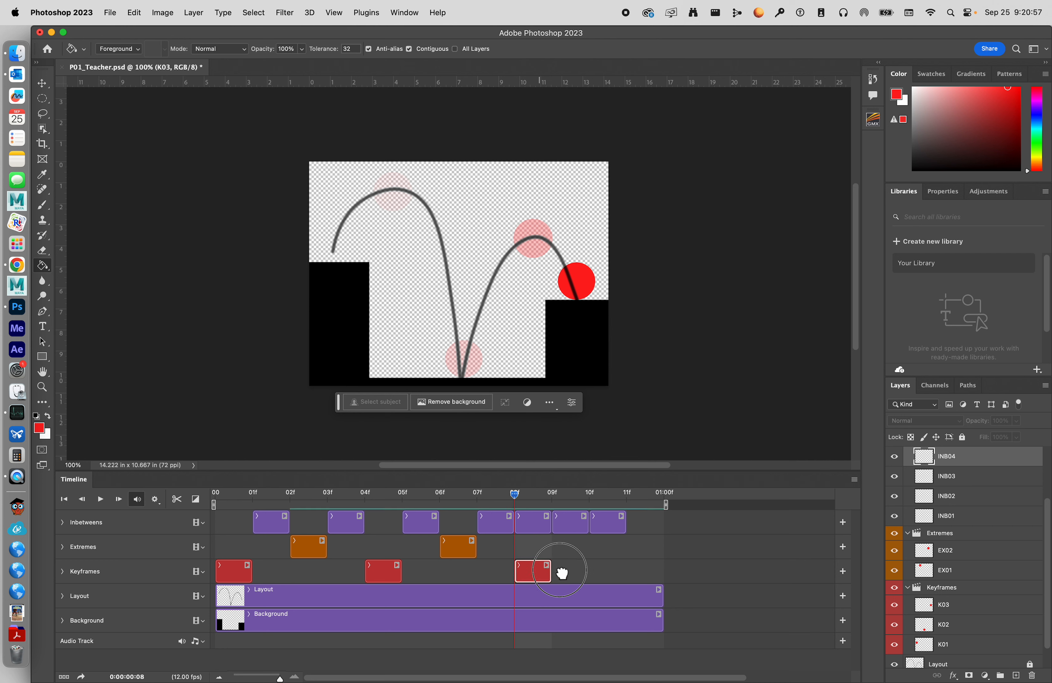
drag(562, 574, 578, 571)
Move K02 to frame 05, EX02 to 08 and K03 to 10, with INB03, INB04, INB06 and INB08 at 04, 06, 07 and 11.
drag(459, 555, 479, 548)
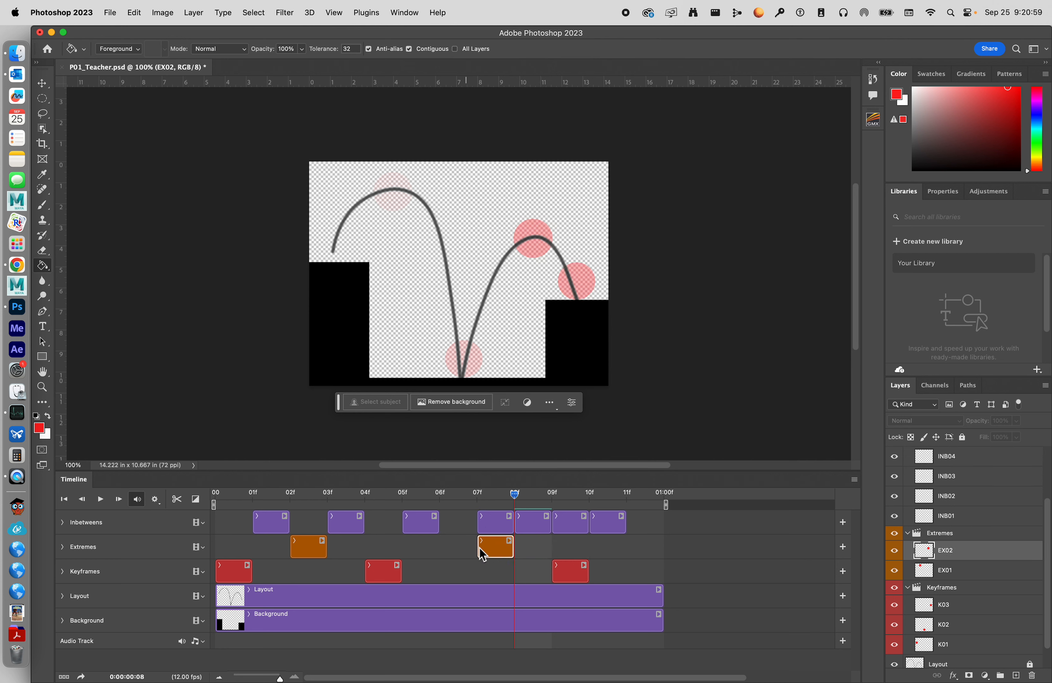
drag(619, 527, 647, 521)
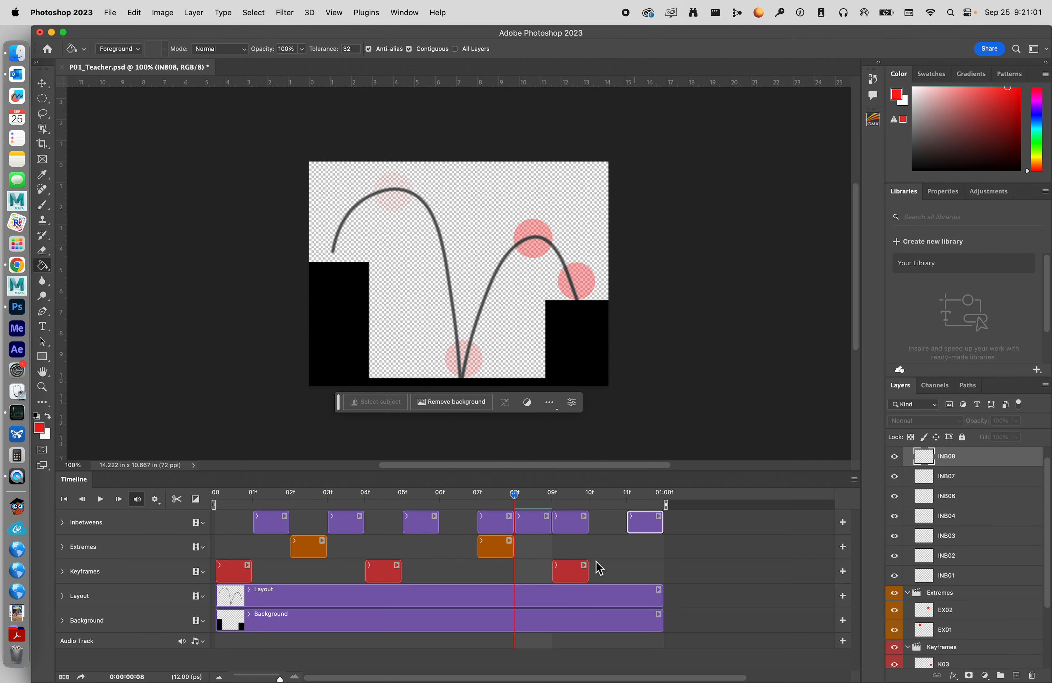
drag(581, 572, 620, 569)
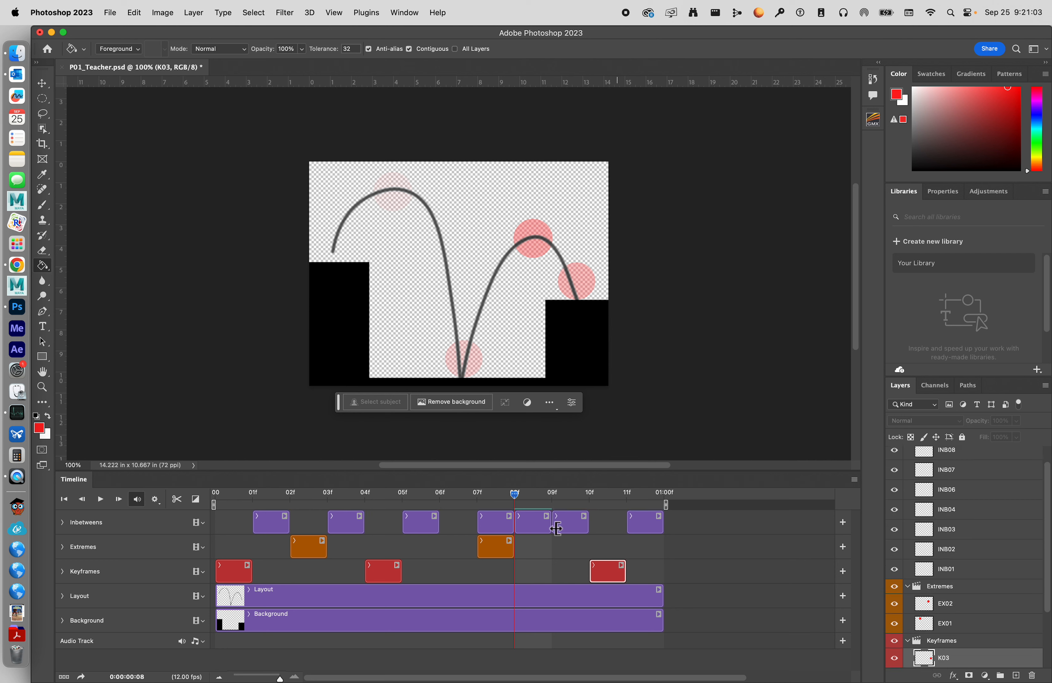
drag(392, 570, 382, 522)
mouse_move(507, 531)
mouse_down()
mouse_move(469, 526)
mouse_move(546, 549)
mouse_move(490, 525)
mouse_up()
click(479, 556)
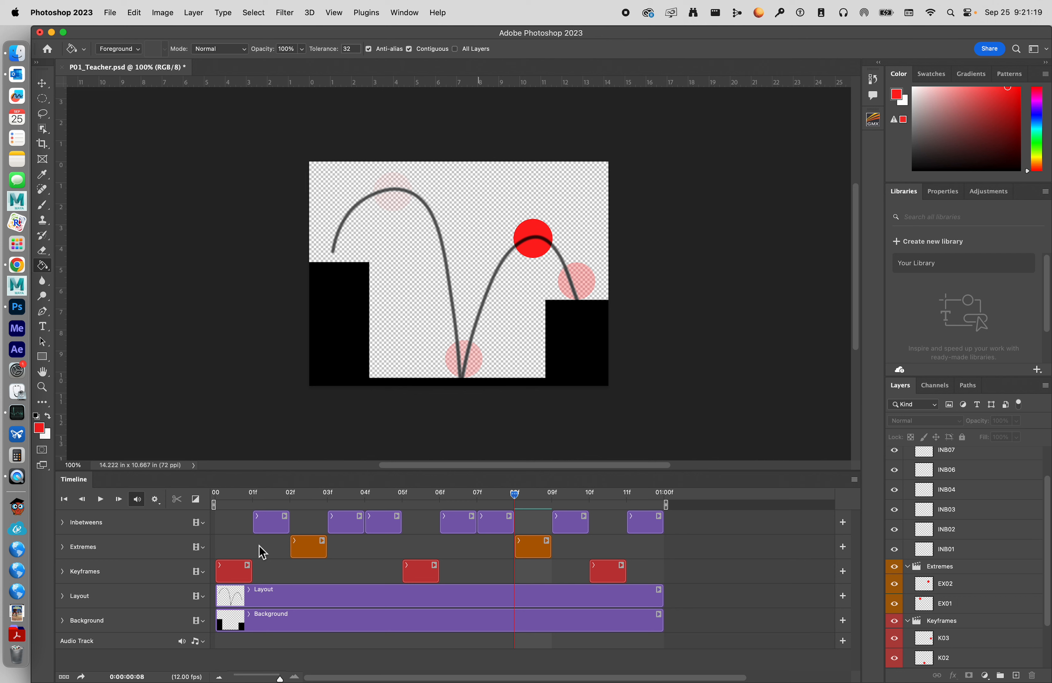
On INB01 at frame 01, select a circle on the arc between the start ball and first peak and fill it red.
drag(515, 499, 244, 500)
click(266, 528)
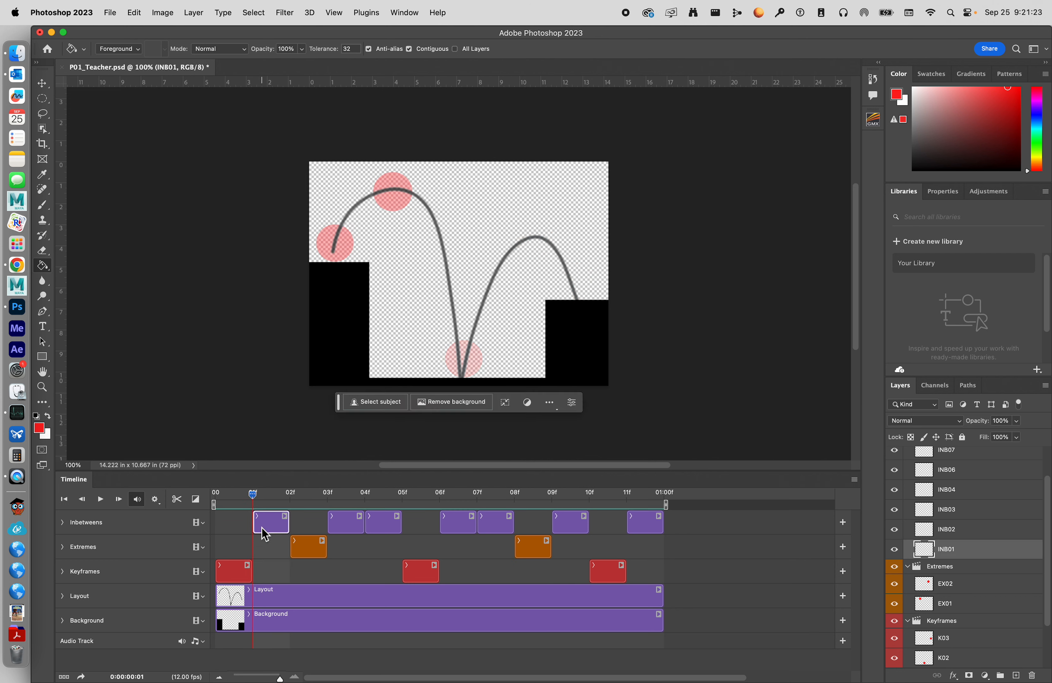
click(42, 99)
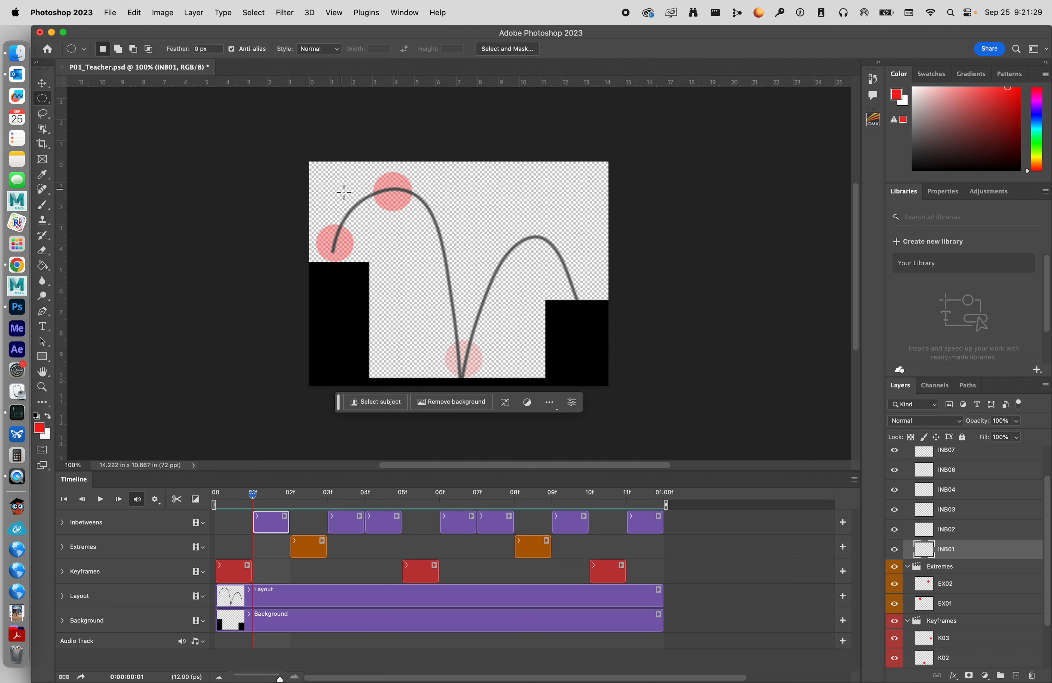
mouse_move(343, 192)
mouse_down()
mouse_move(392, 255)
mouse_move(358, 213)
mouse_up()
key(g)
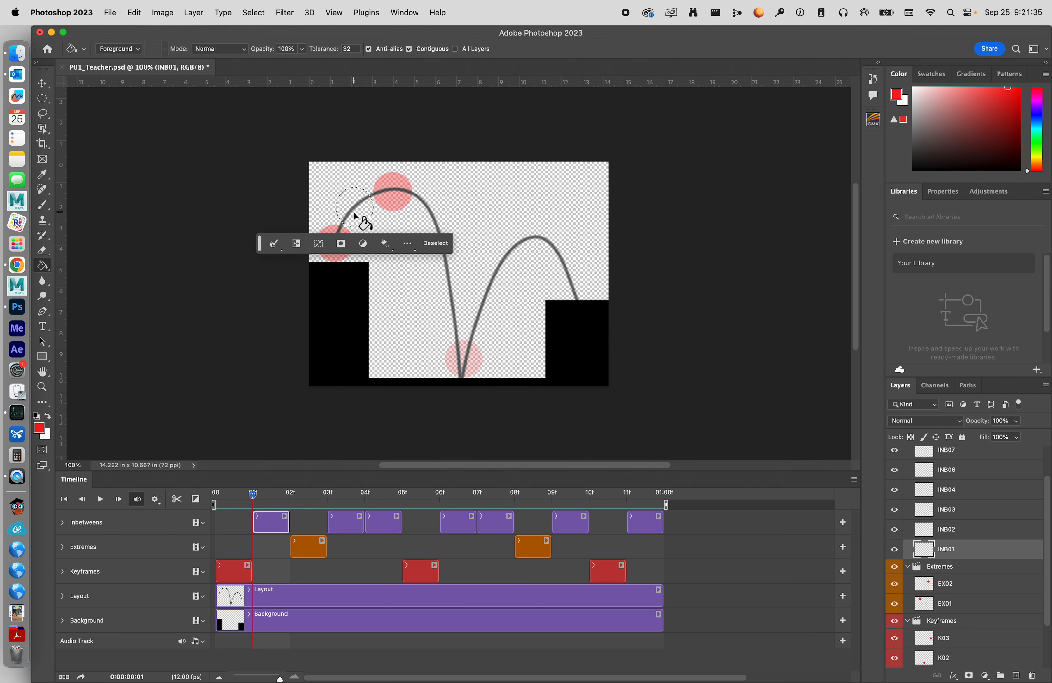
click(354, 213)
Clear the circular selection and make the INB02 clip active at frame 03.
key(space)
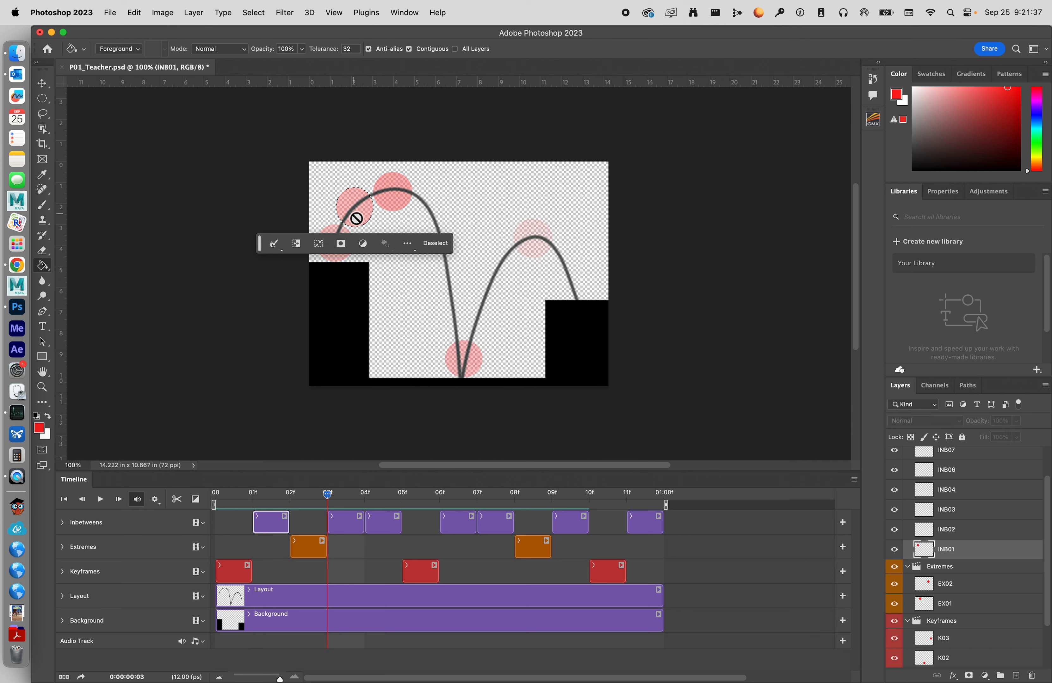
click(348, 525)
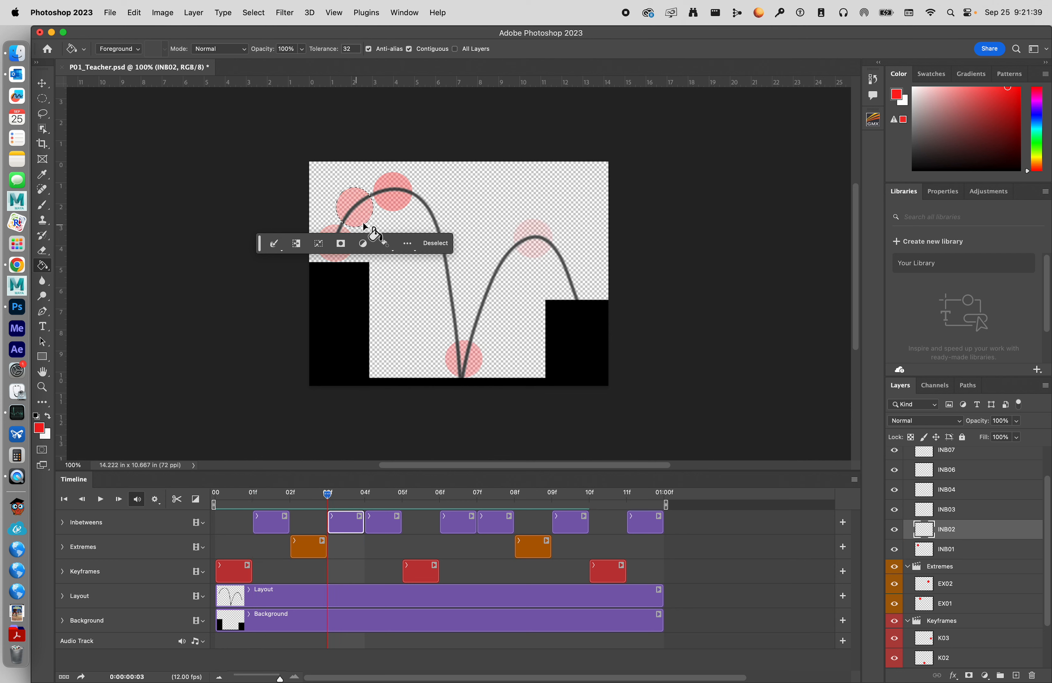
key(super+d)
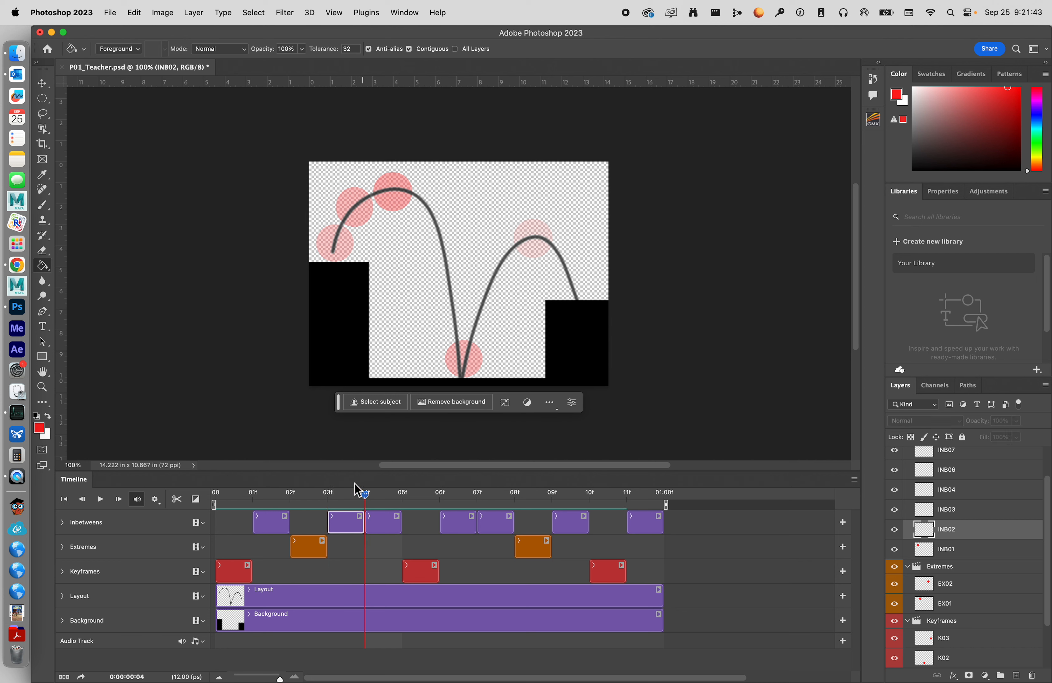
click(308, 547)
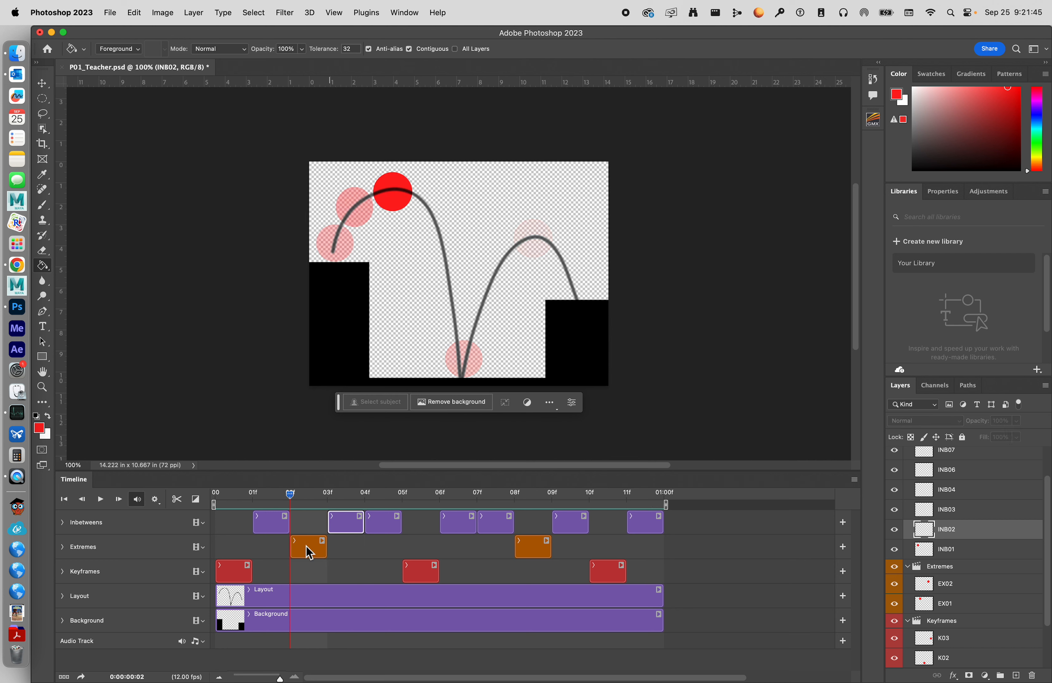
click(424, 575)
key(Left)
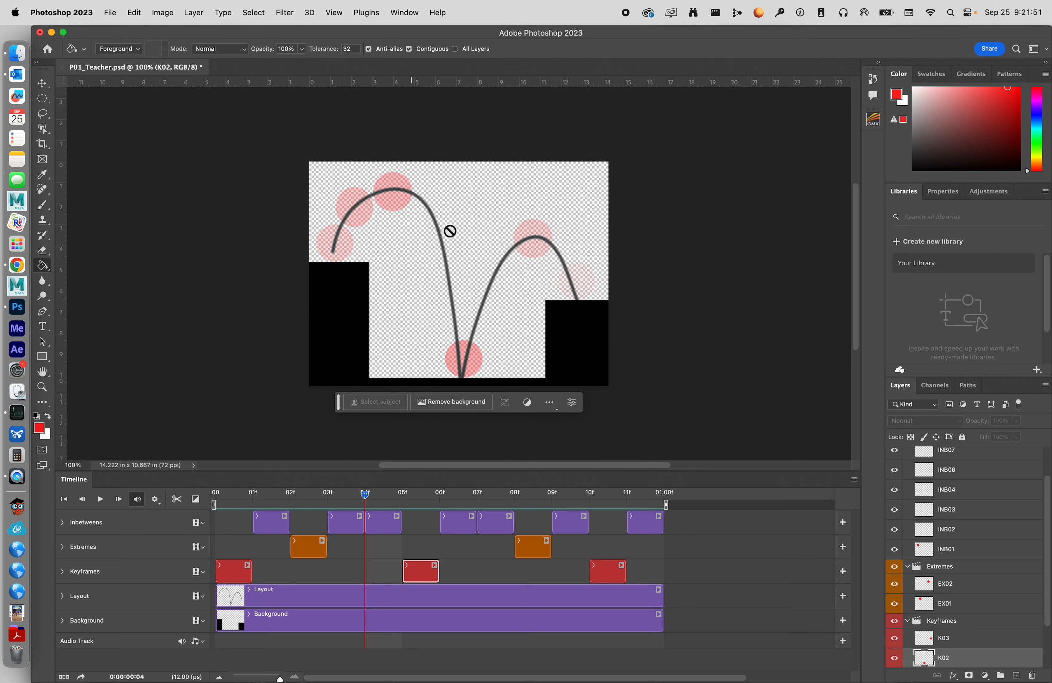
click(345, 532)
key(Right)
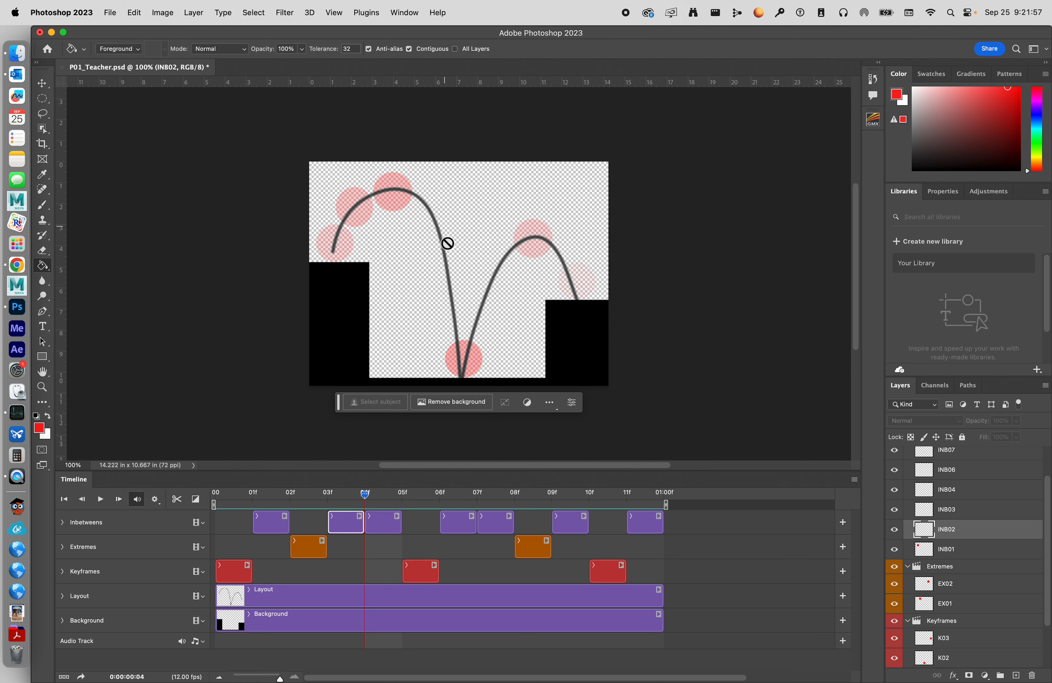
key(Left)
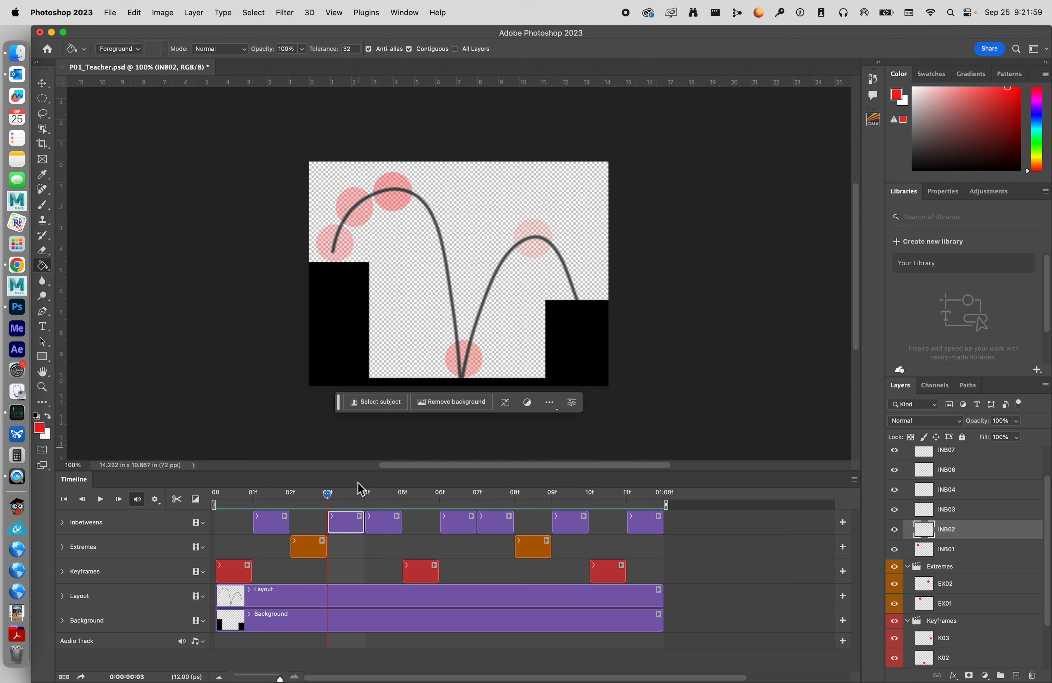
On INB02, place a ball-sized circular selection on the descending side of the first arc and fill it red.
click(42, 98)
drag(423, 224, 458, 254)
drag(444, 238, 442, 239)
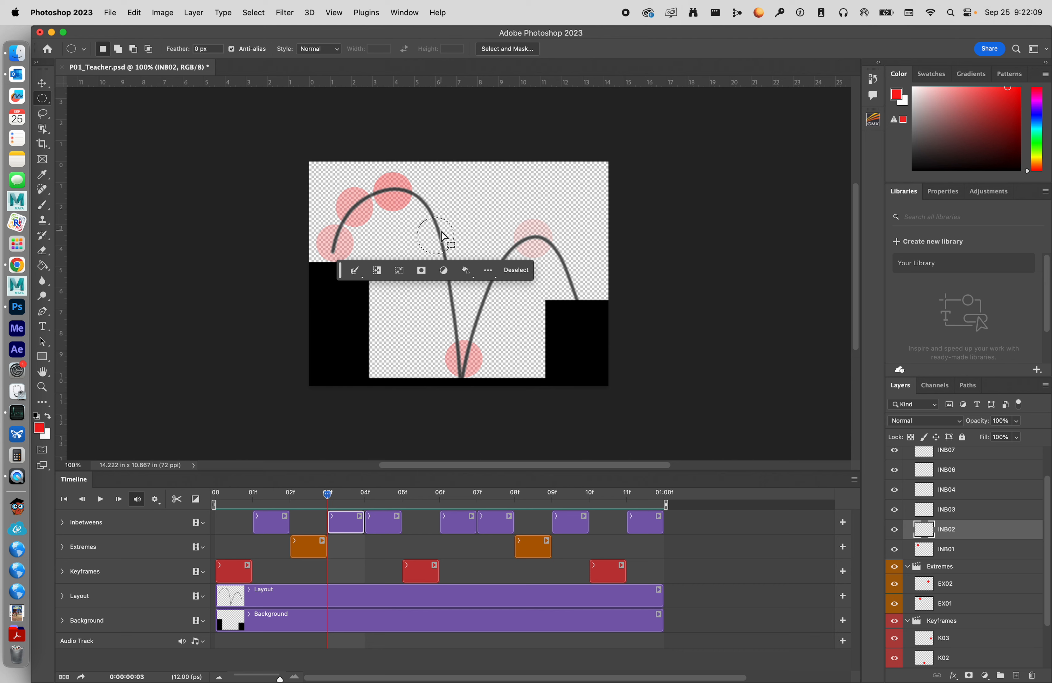
drag(441, 231, 493, 218)
click(43, 388)
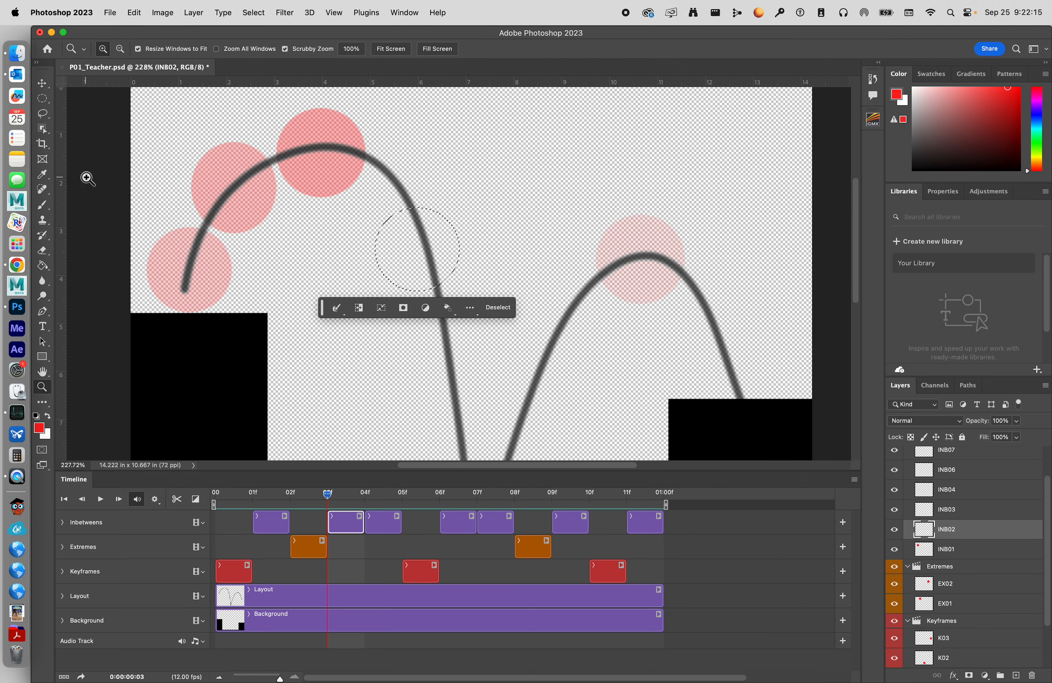
click(42, 98)
drag(422, 239, 429, 235)
key(g)
click(427, 243)
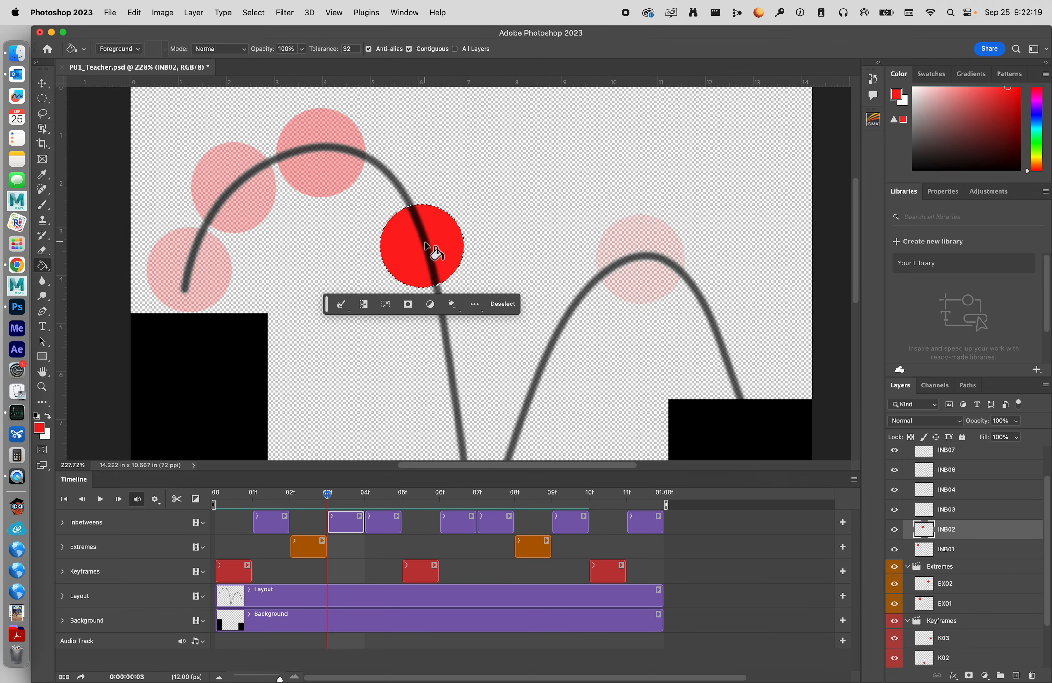
On INB03 at frame 04, place the circular selection lower on the first arc's descent, fill it red and clear the selection.
click(396, 495)
click(383, 522)
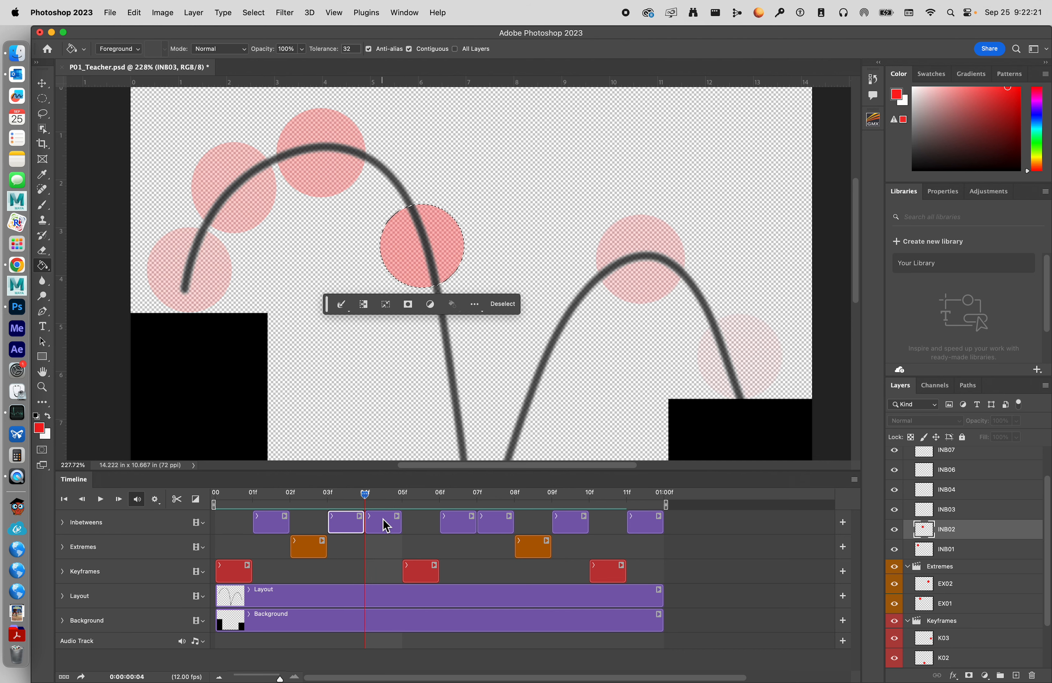
scroll(468, 363, down, 2)
scroll(467, 364, down, 2)
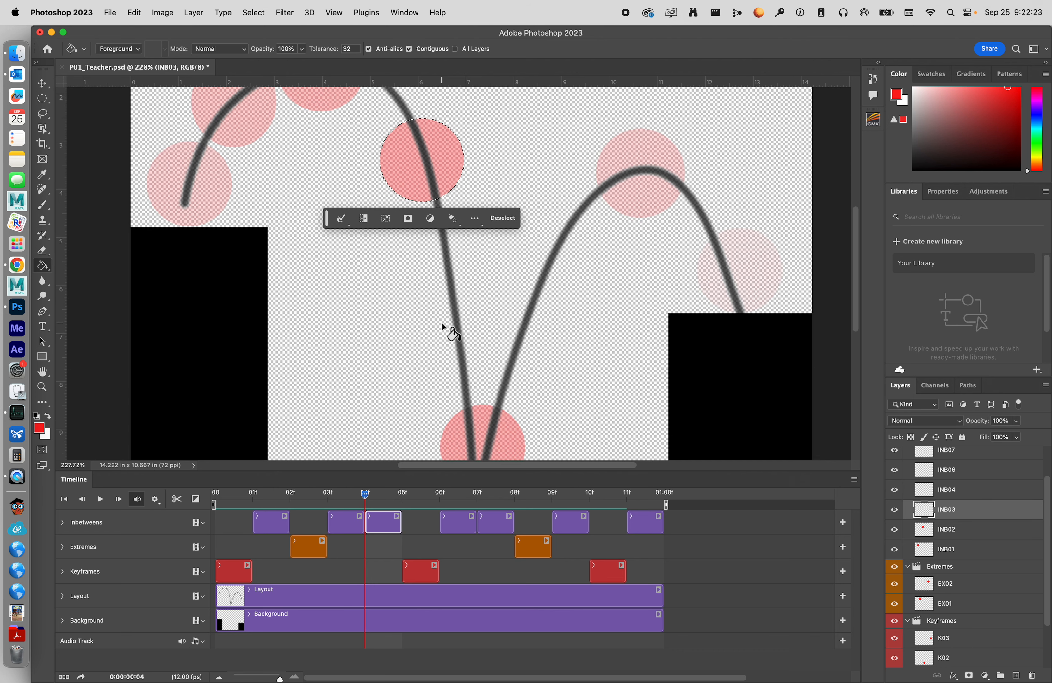
key(l)
mouse_move(424, 161)
mouse_down()
mouse_move(449, 305)
mouse_move(448, 287)
mouse_up()
key(g)
click(450, 289)
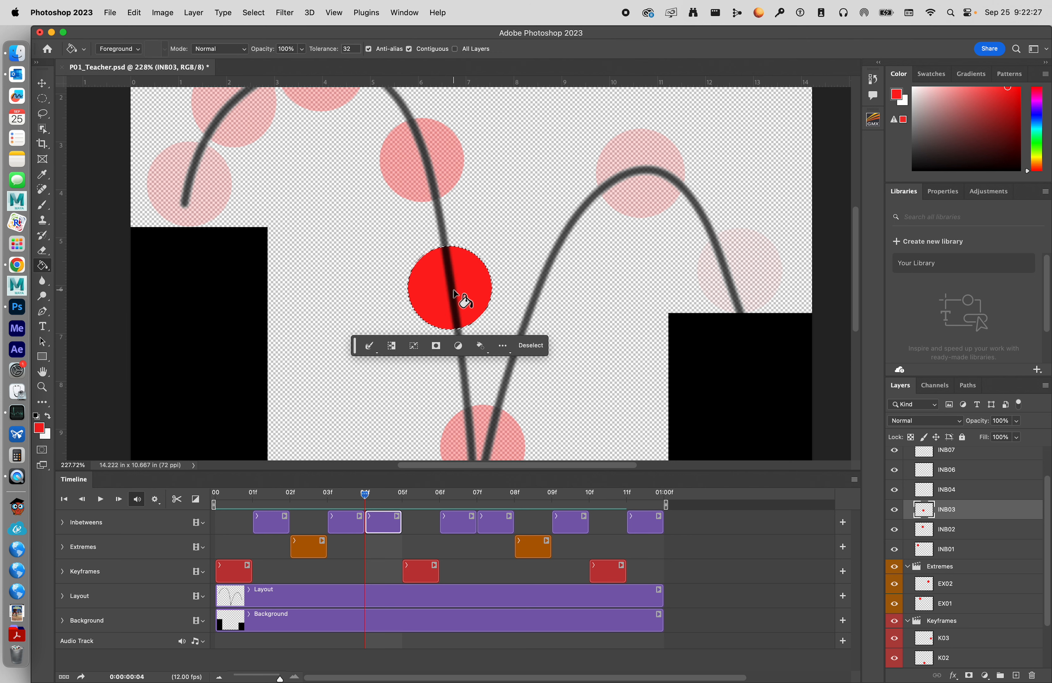
key(super+d)
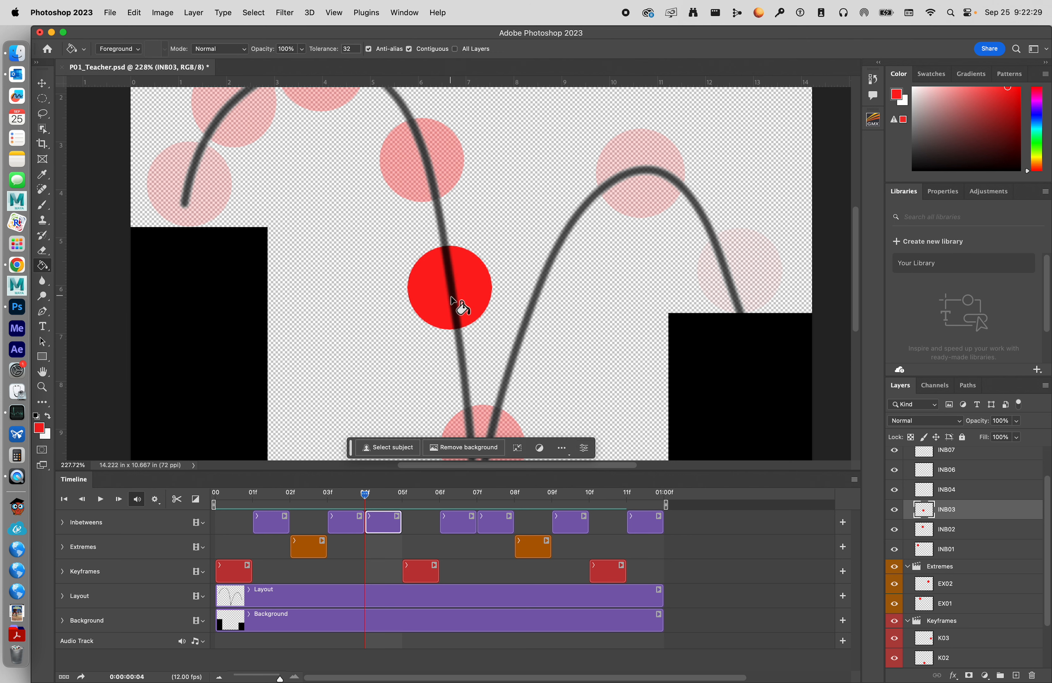
Restore the circular selection, place it low on the second arc's rising side, and fill it red on INB04 at frame 06.
scroll(457, 311, down, 1)
key(Right)
key(Right)
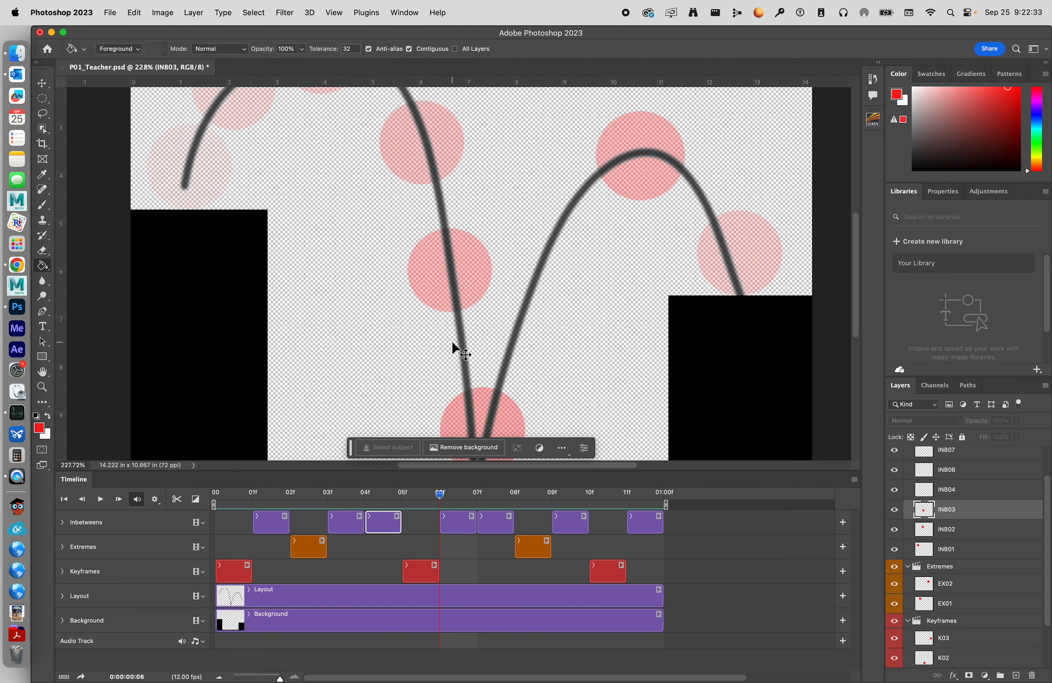
click(263, 20)
click(270, 44)
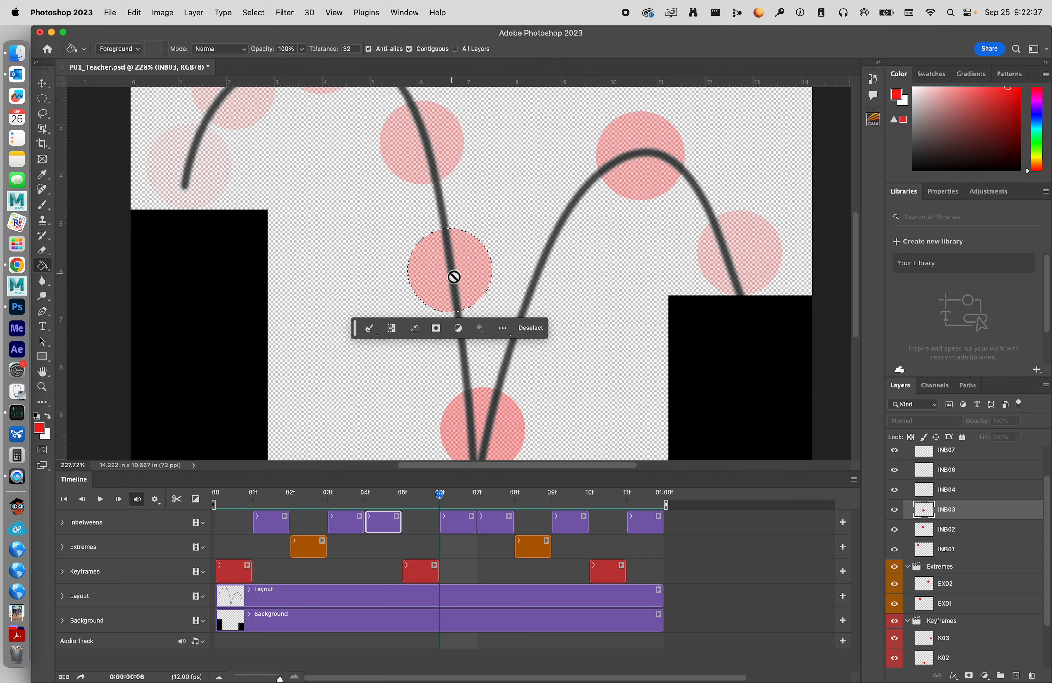
key(l)
click(462, 513)
mouse_move(456, 273)
mouse_down()
mouse_move(528, 329)
mouse_move(529, 318)
mouse_up()
key(g)
click(529, 320)
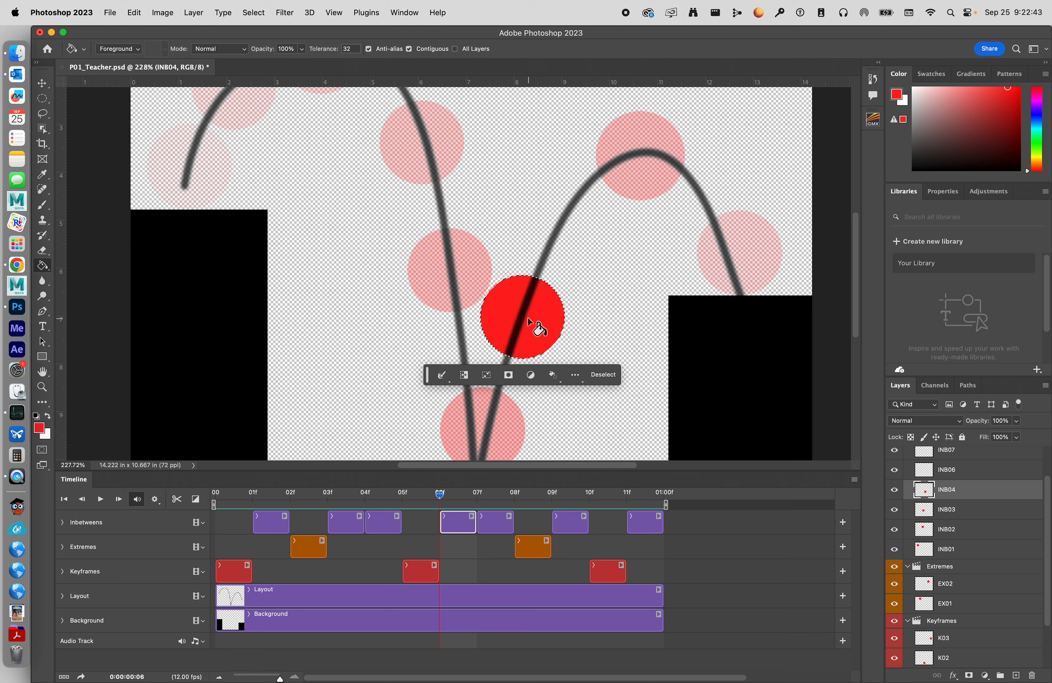
On INB06 at frame 07, place the circular selection between the INB04 ball and the second peak and fill it red.
click(496, 523)
click(552, 294)
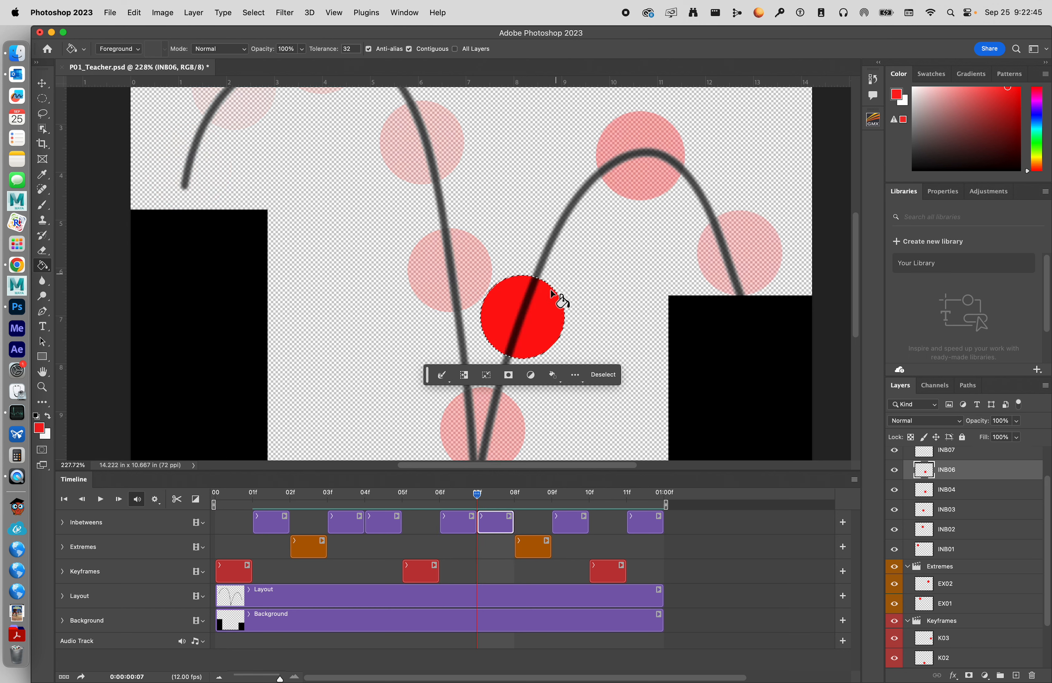
key(super+z)
key(l)
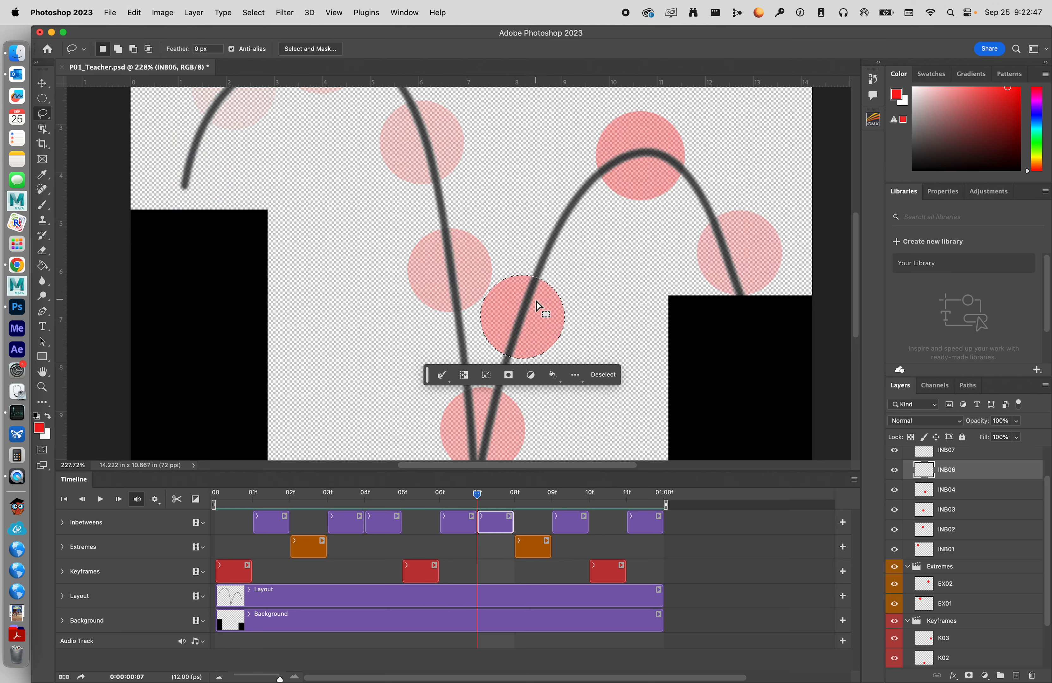
mouse_move(538, 306)
mouse_down()
mouse_move(570, 209)
mouse_move(570, 218)
mouse_up()
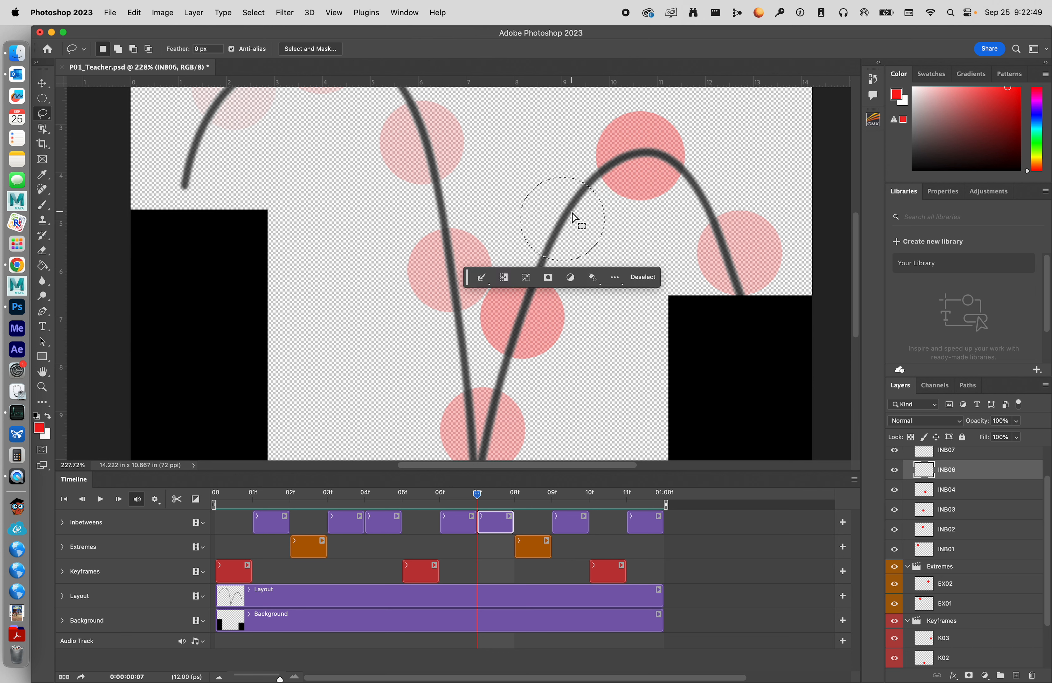
key(g)
click(567, 215)
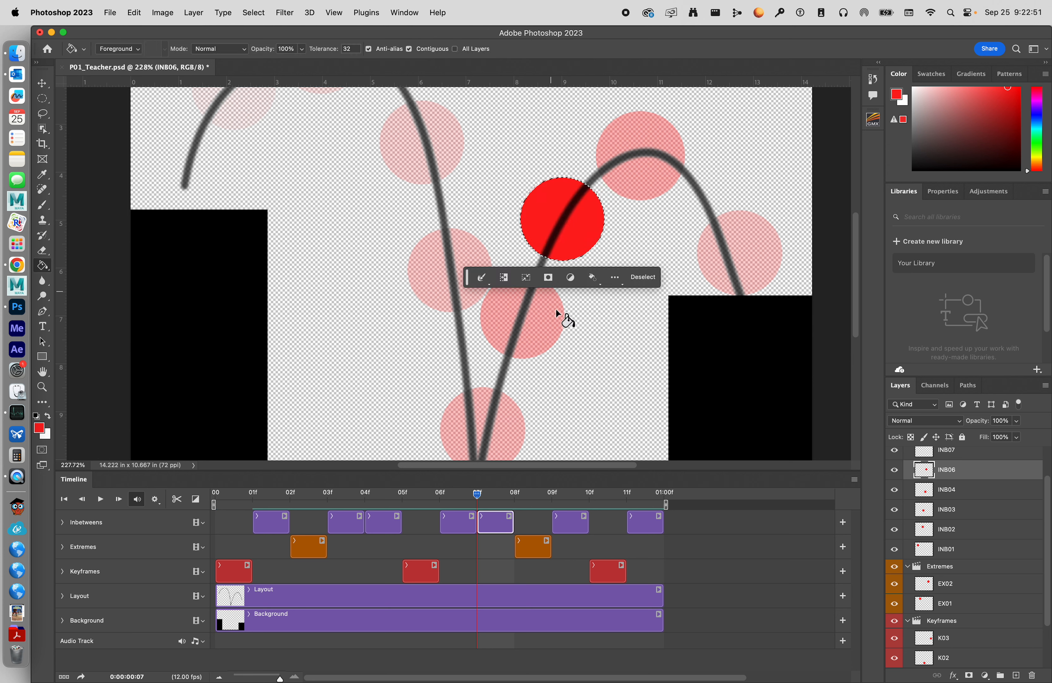
On INB07 at frame 09, place the circular selection on the arc just past the second peak and fill it red.
key(Right)
key(Right)
click(581, 525)
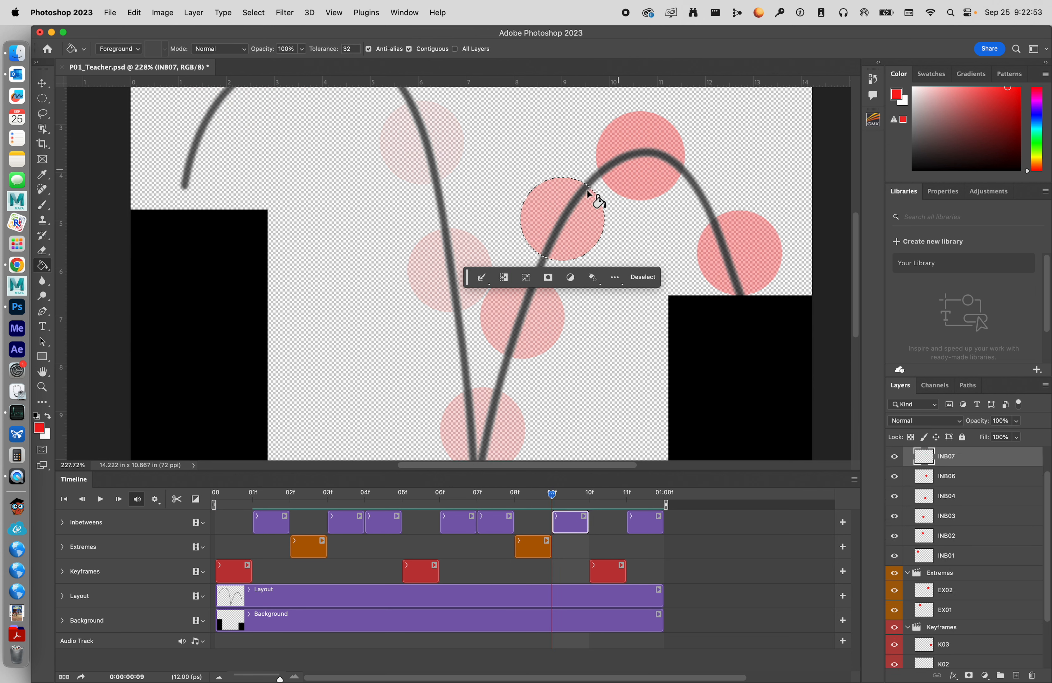
key(l)
mouse_move(555, 239)
mouse_down()
mouse_move(720, 208)
mouse_move(695, 203)
mouse_move(698, 188)
mouse_up()
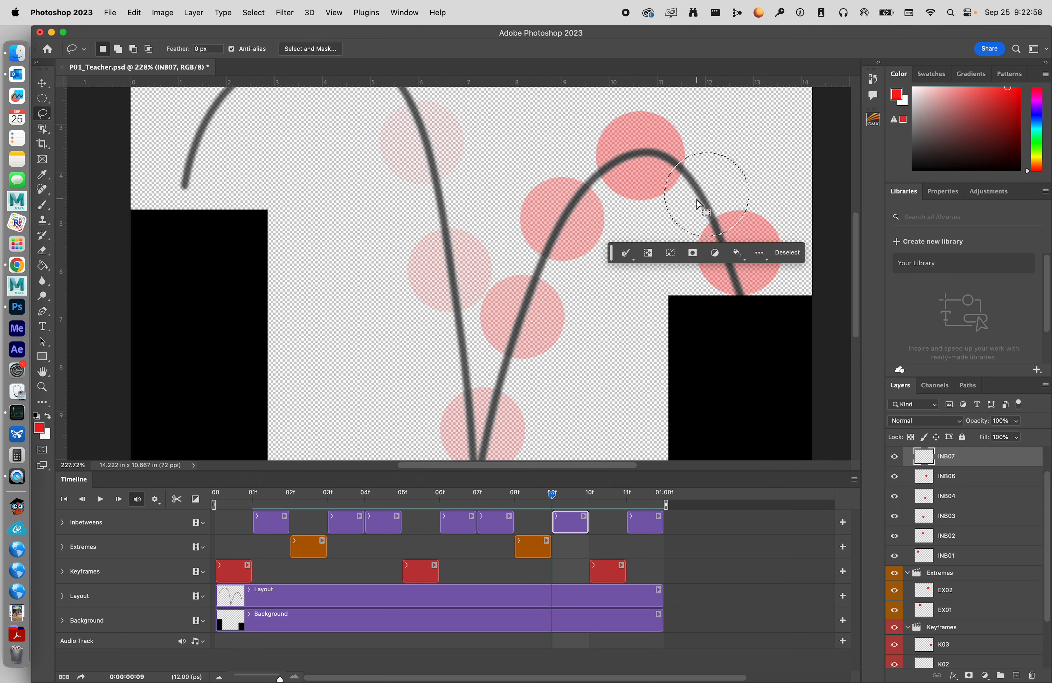
key(g)
click(707, 181)
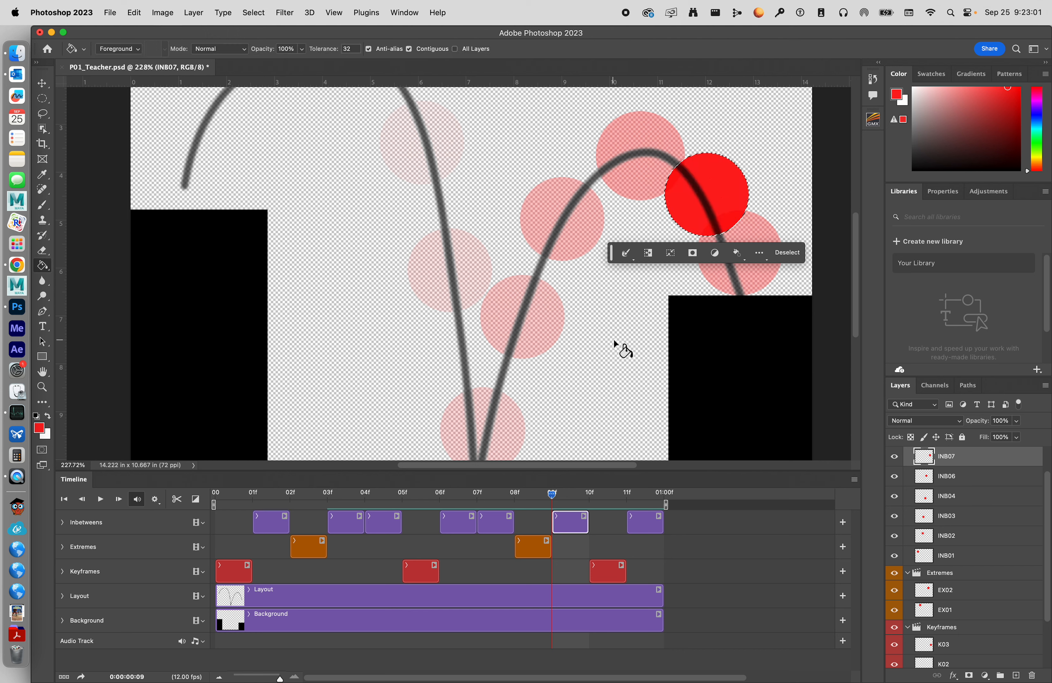
On INB08 at frame 11, place the circular selection over the final ball above the second ledge and fill it red.
key(space)
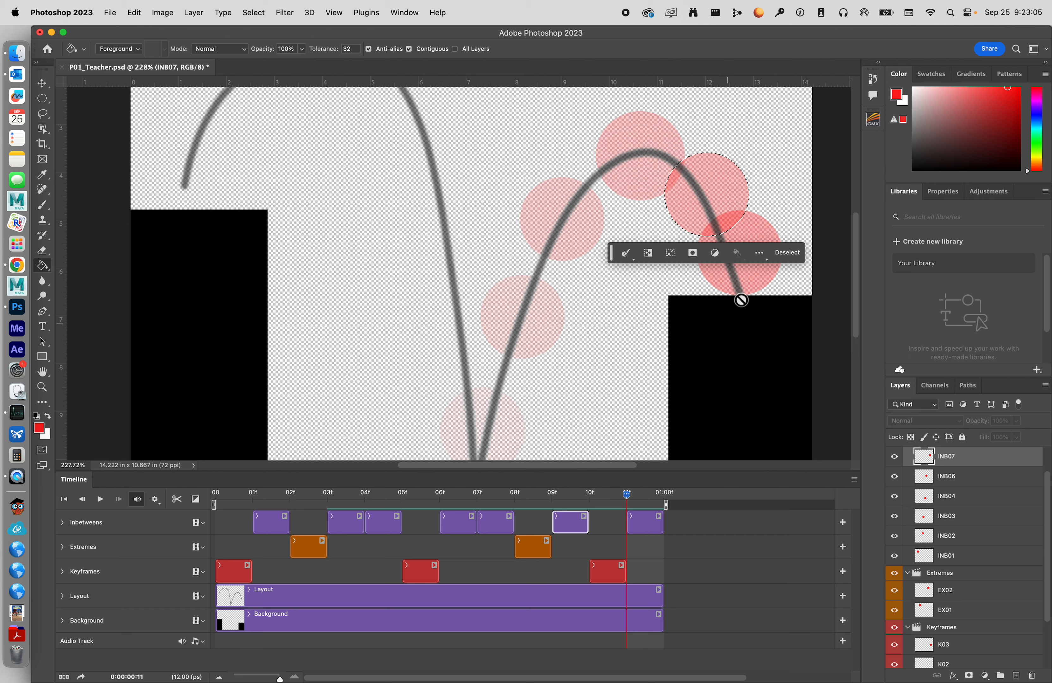
key(l)
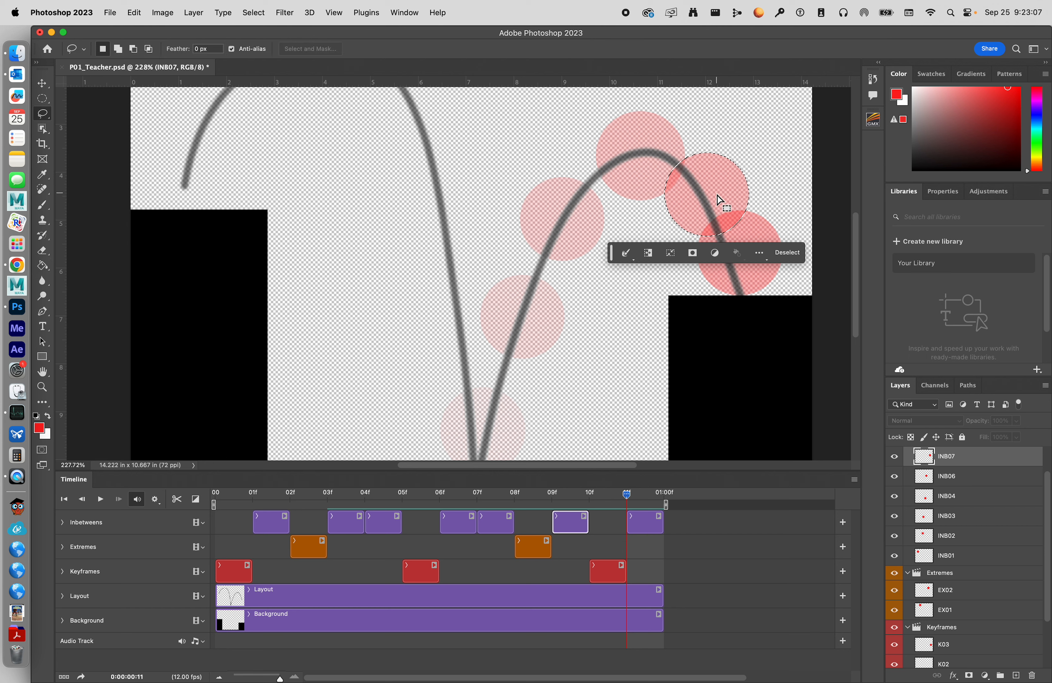
drag(721, 208, 750, 261)
key(g)
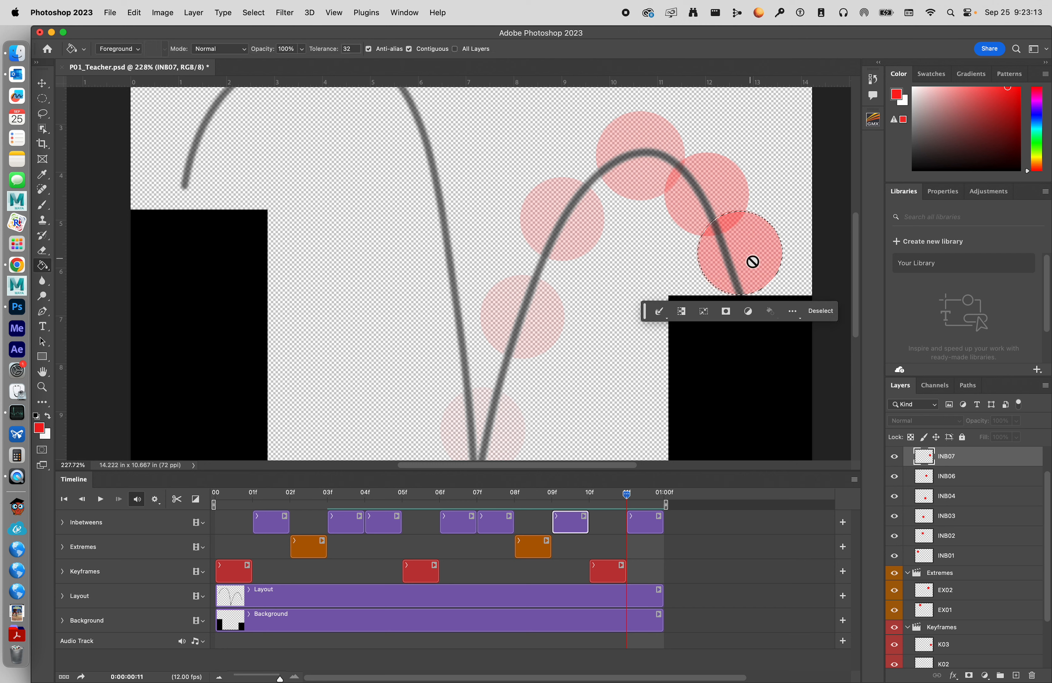
click(641, 526)
click(758, 290)
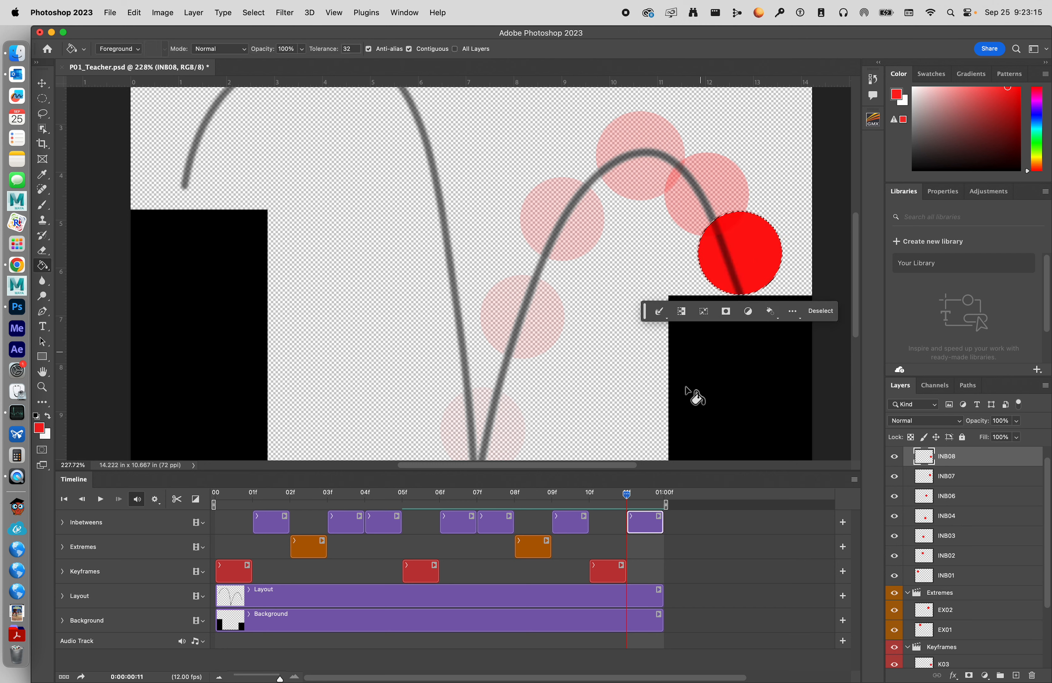
Swap the last two clips so INB08 sits at frame 10 and K03 at frame 11, and clear the selection.
mouse_move(647, 524)
mouse_down()
mouse_move(620, 533)
mouse_move(634, 570)
mouse_move(655, 570)
mouse_up()
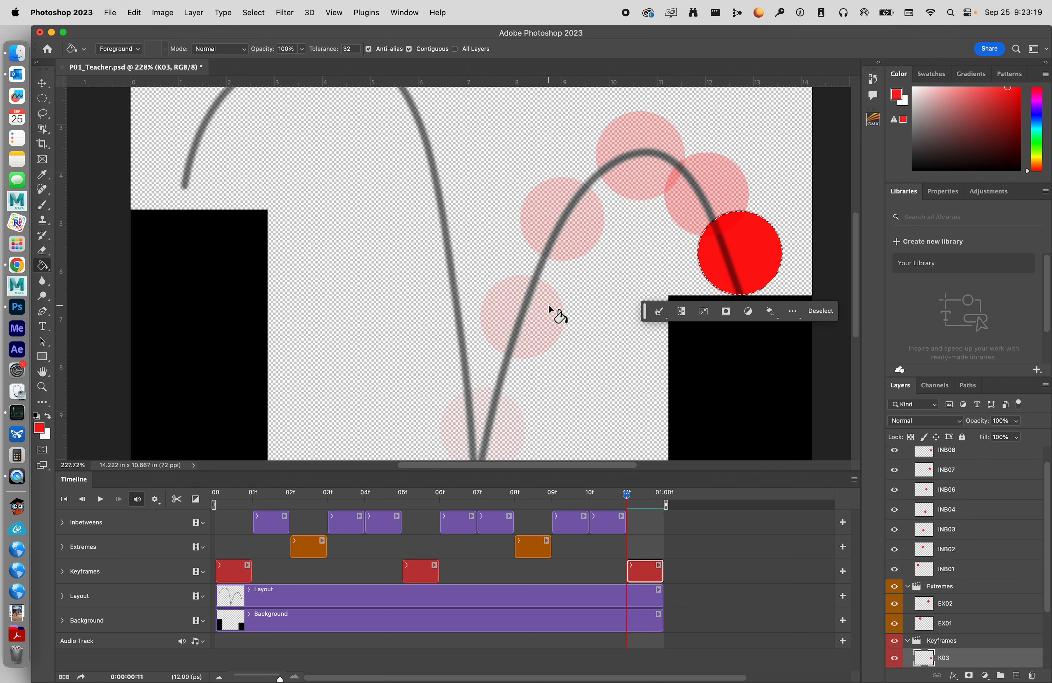
key(super+d)
click(42, 387)
drag(438, 336, 397, 330)
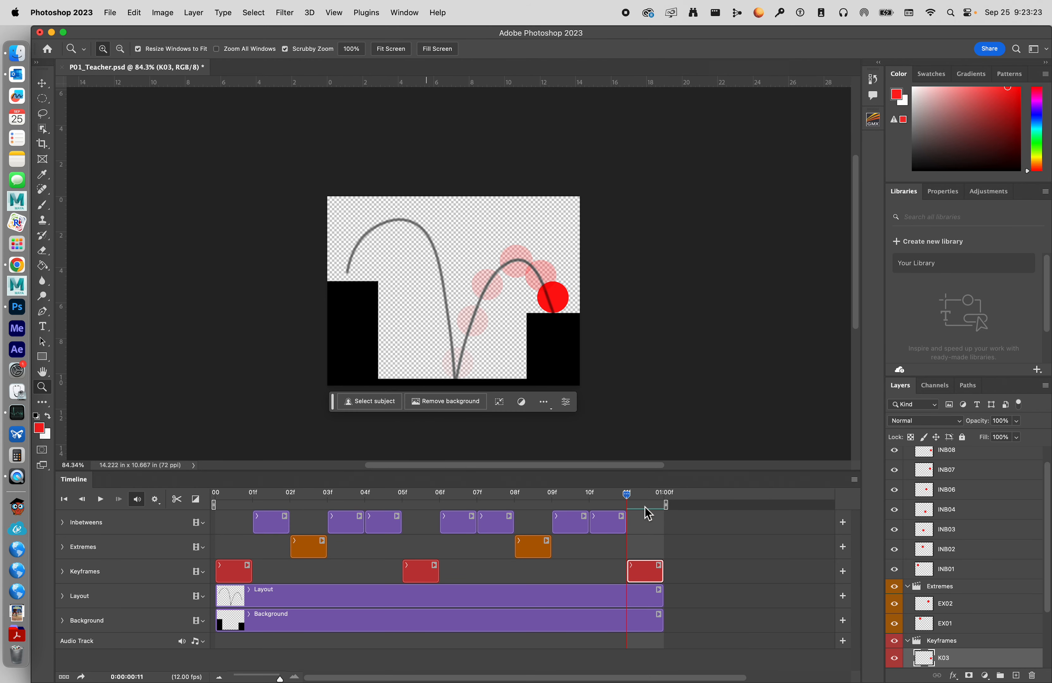
Play the animation, turn off onion skins and replay it to check the ball's motion.
click(100, 499)
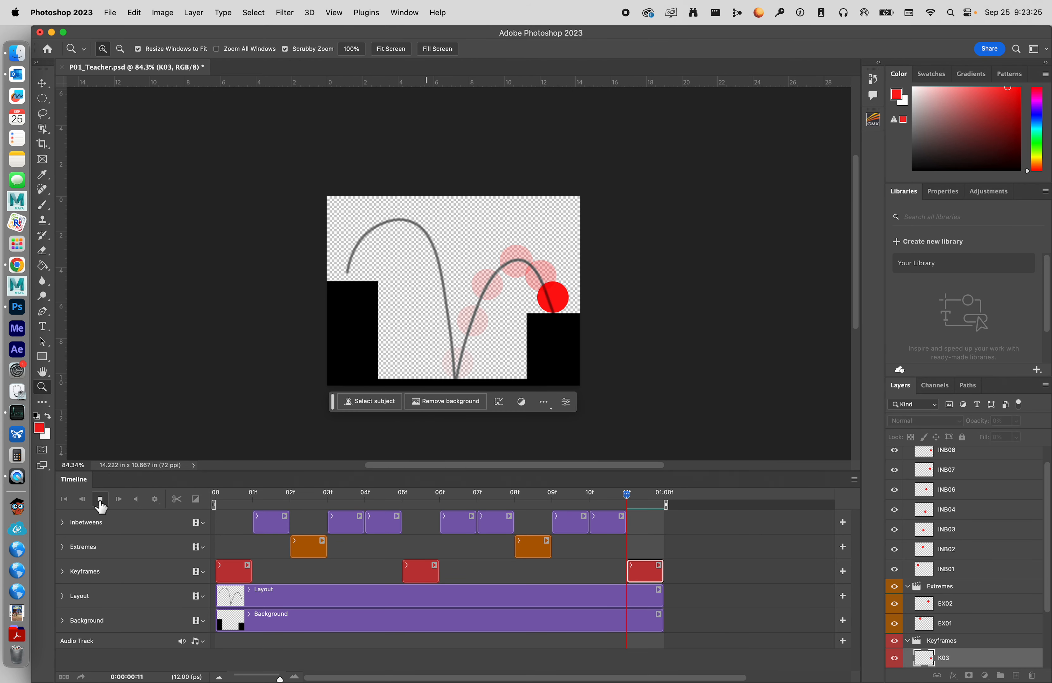
click(99, 500)
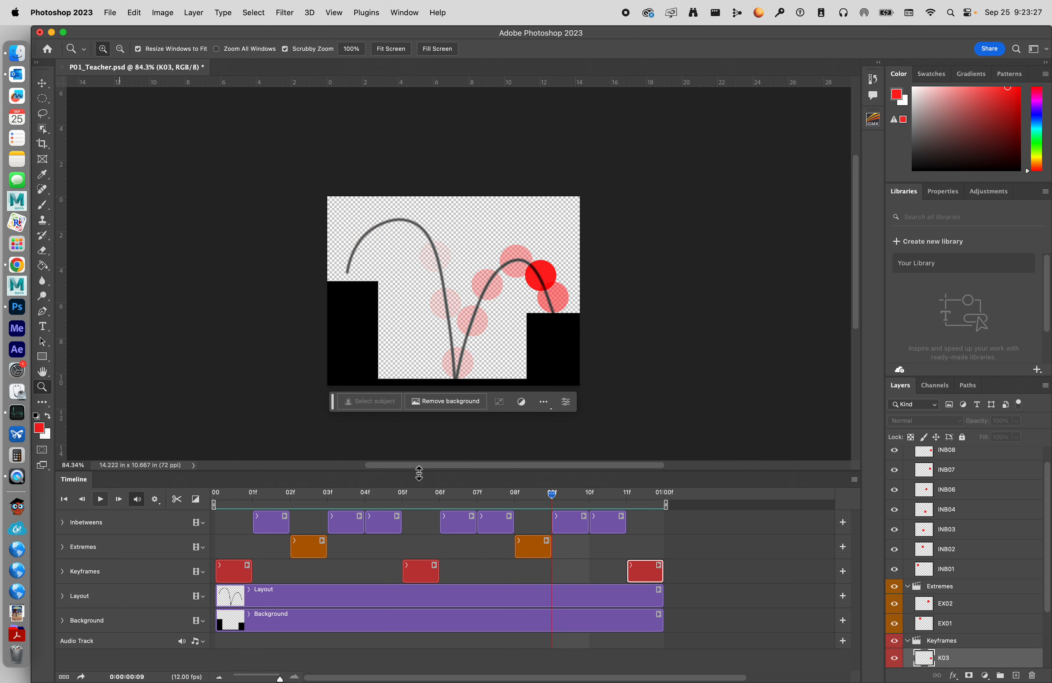
click(856, 480)
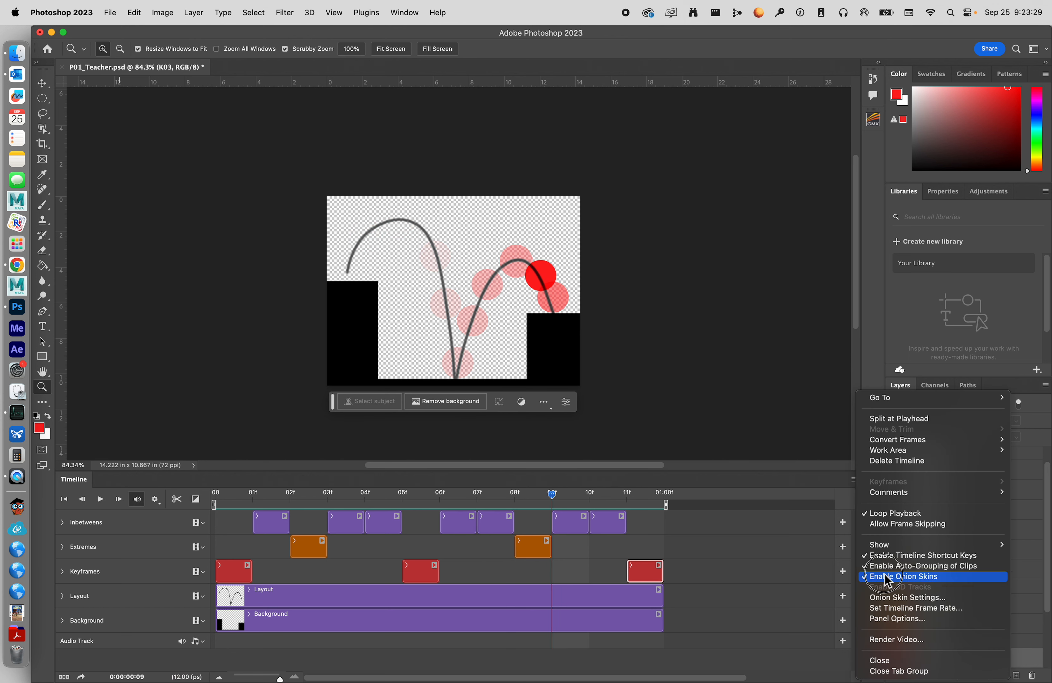
click(891, 576)
click(100, 500)
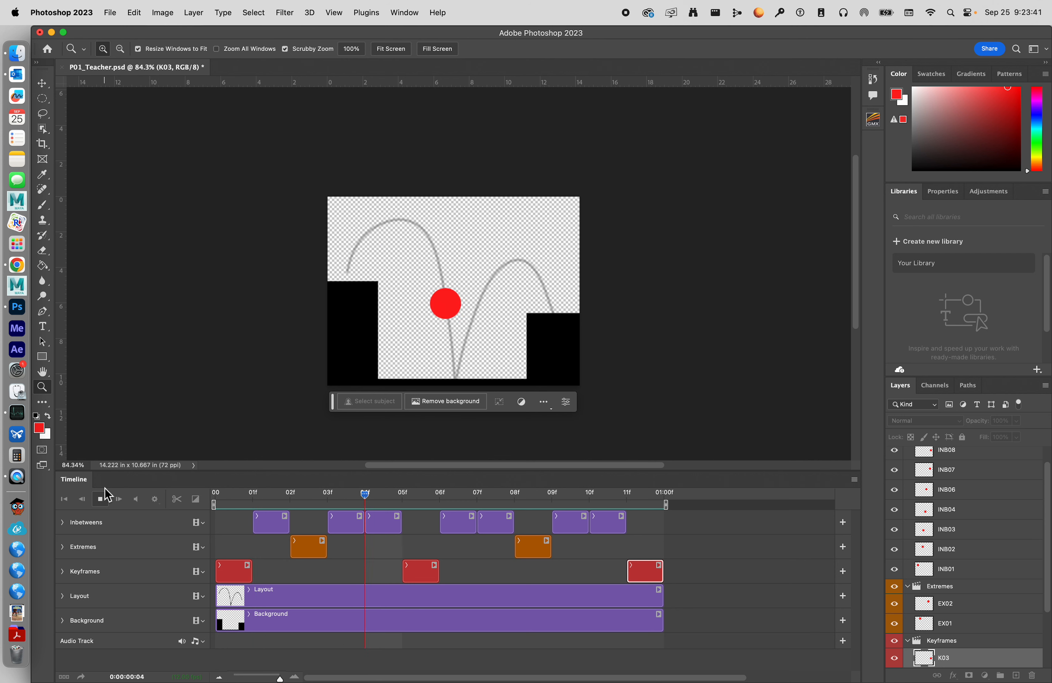
click(105, 492)
drag(216, 503, 272, 521)
Turn onion skins back on and make the INB01 clip active at frame 01.
click(854, 480)
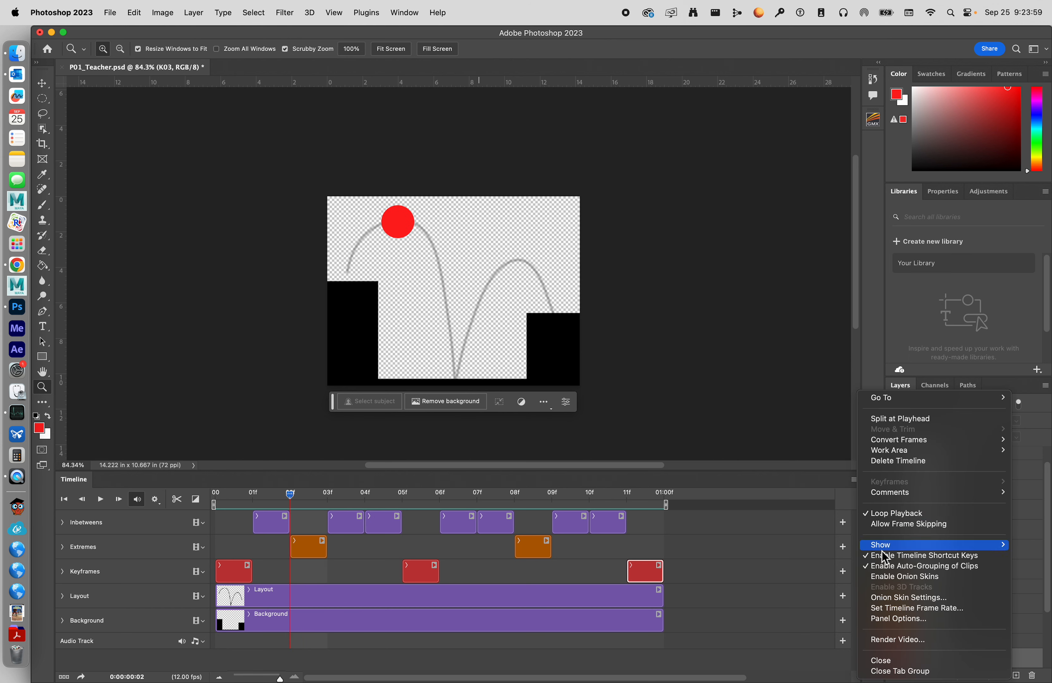
click(891, 576)
drag(273, 502, 253, 529)
click(268, 520)
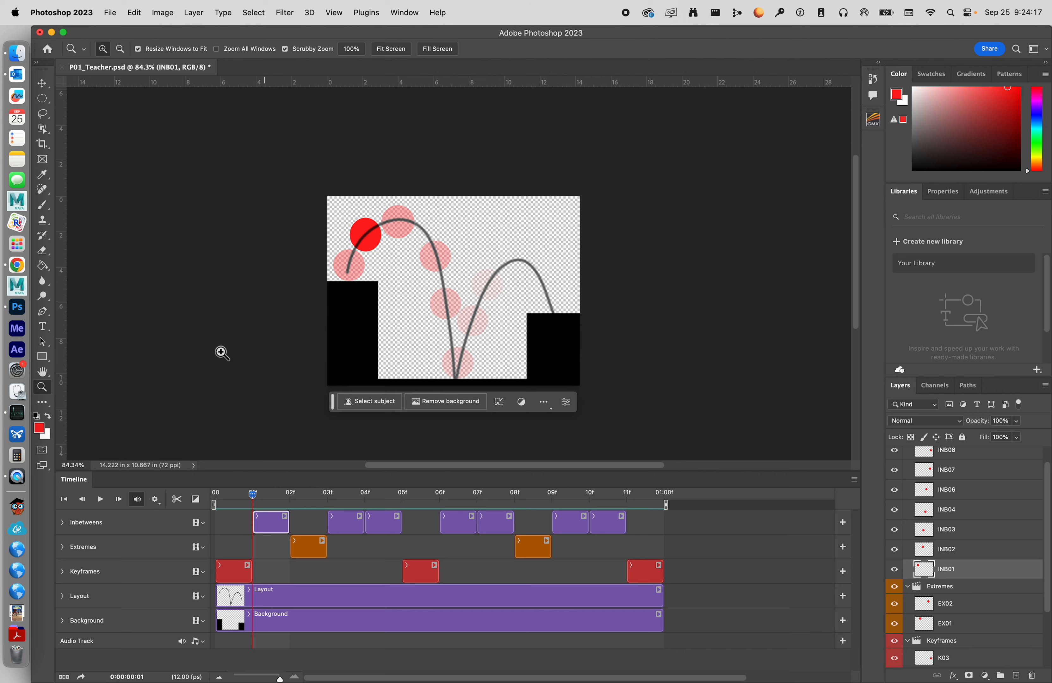
Set the color label of the Inbetweens group to green.
drag(378, 217, 374, 313)
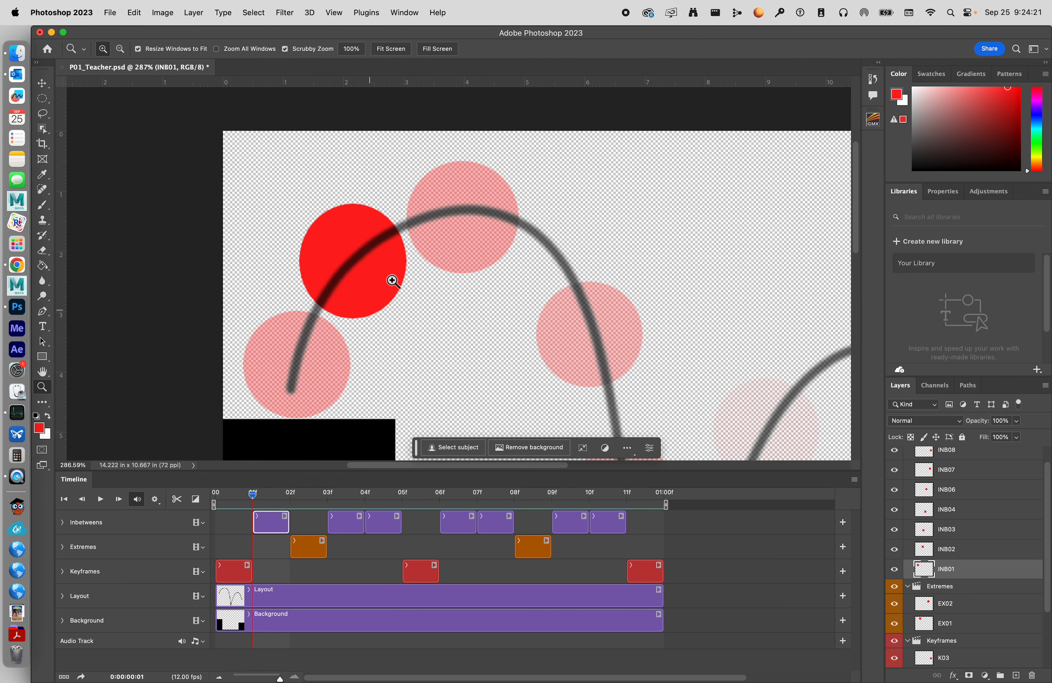
scroll(393, 280, down, 3)
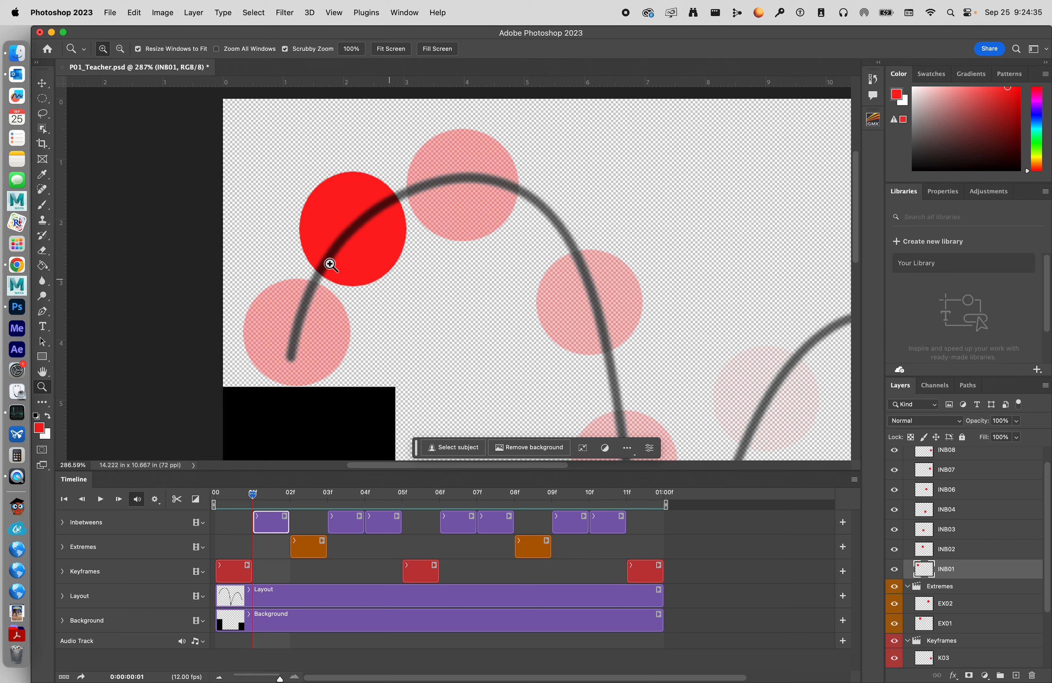
scroll(996, 531, up, 2)
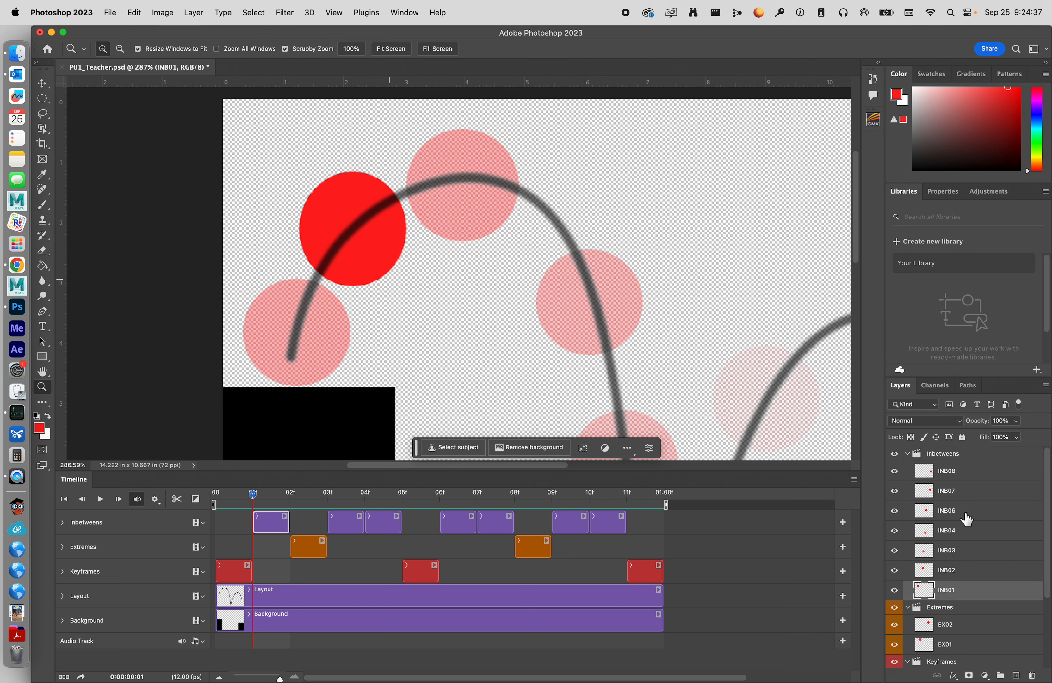
right_click(953, 457)
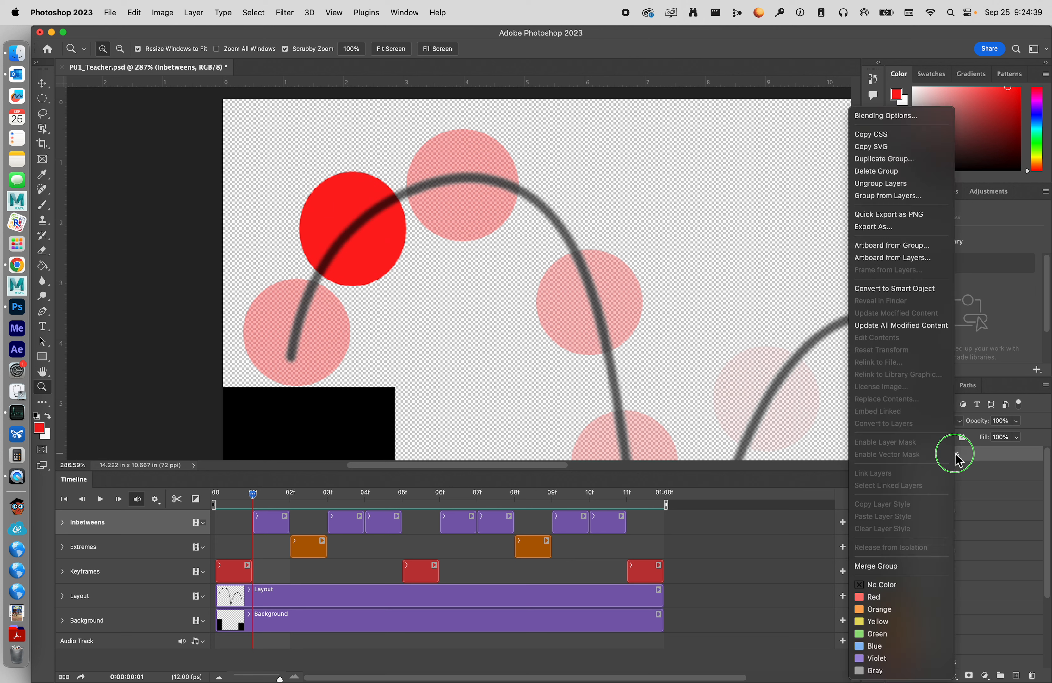
click(891, 639)
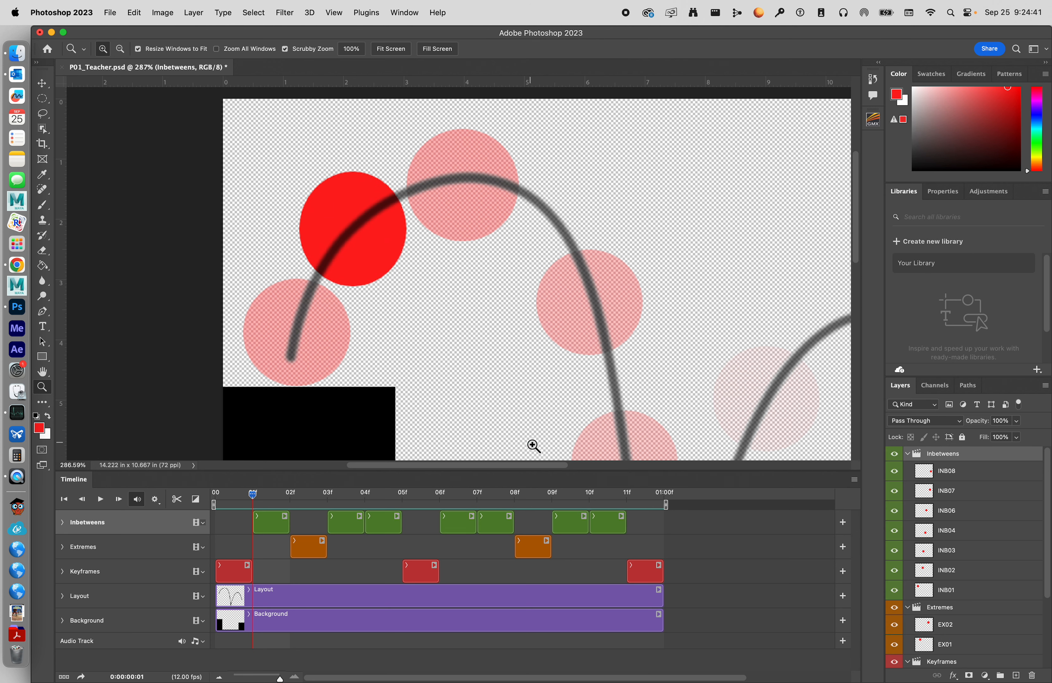
Free-transform the INB01 ball, rotating it about 36° to match the arc and enlarging it to about 123%.
click(42, 83)
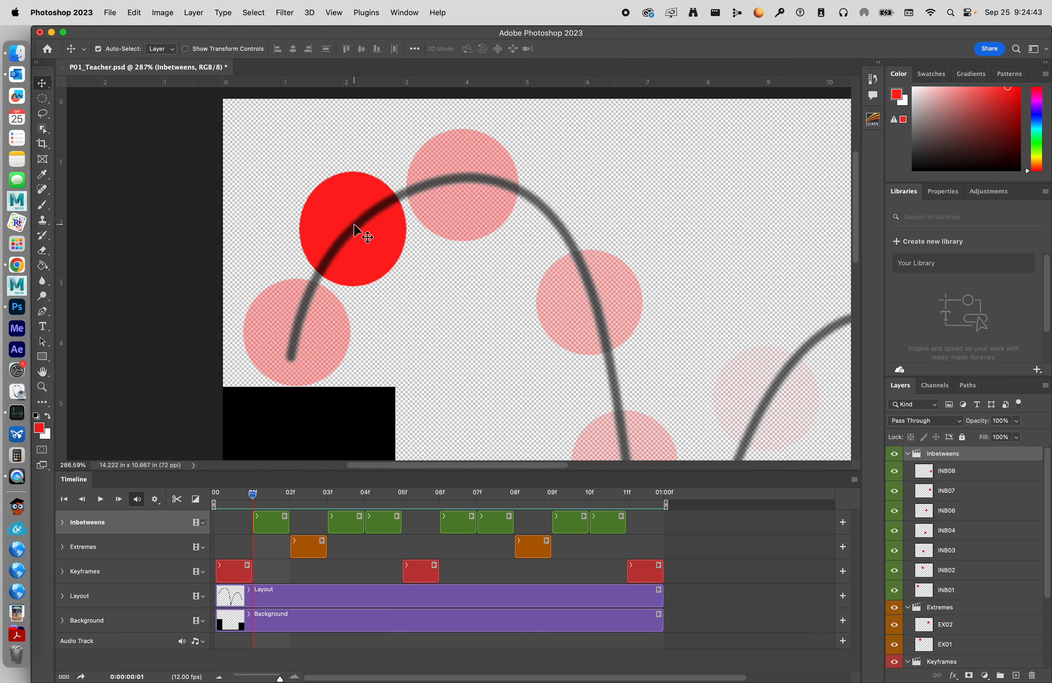
click(321, 203)
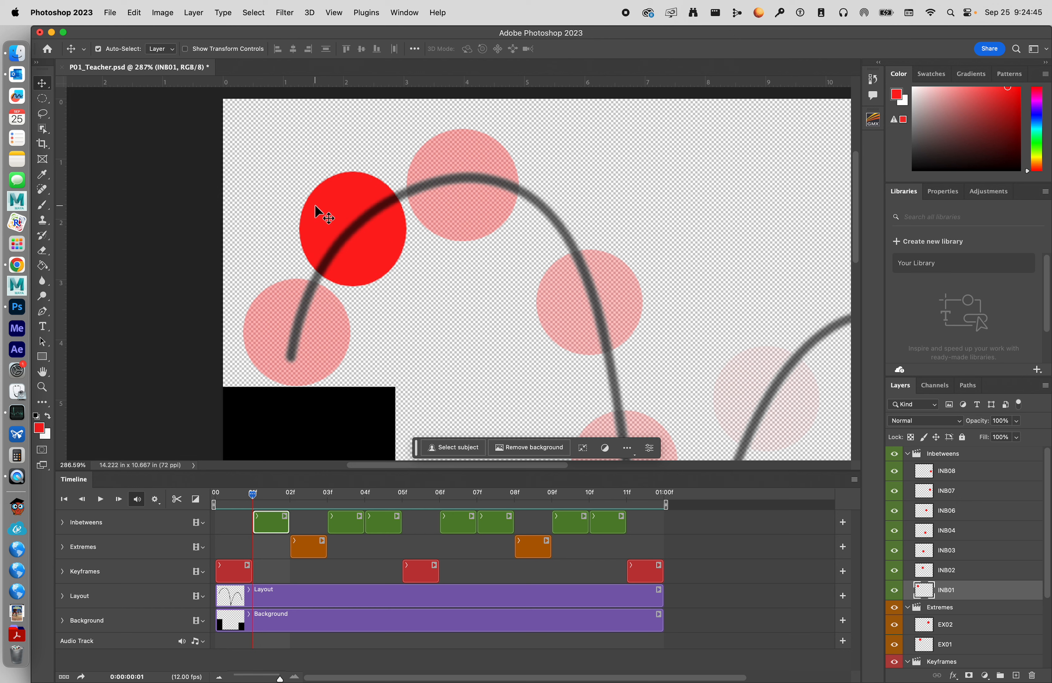
key(super+t)
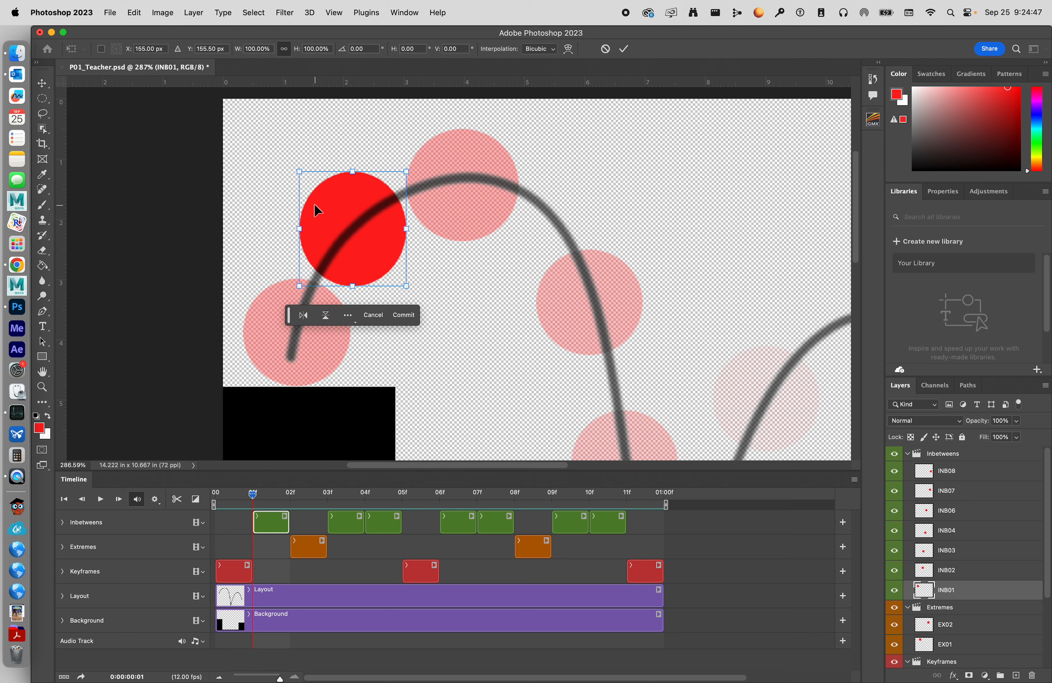
click(135, 12)
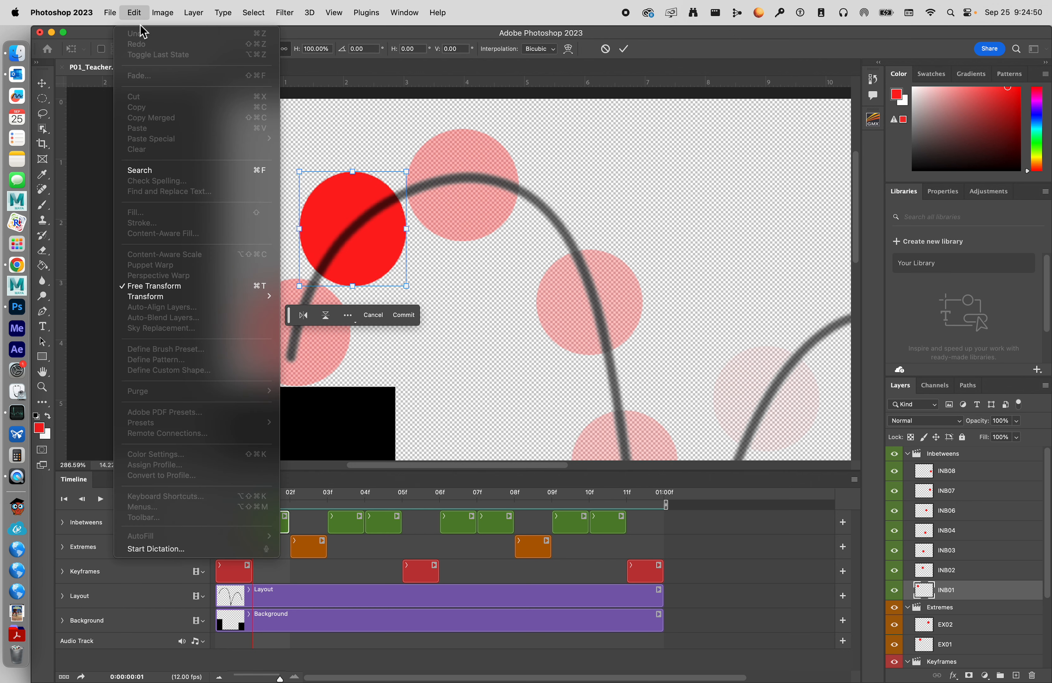
click(191, 287)
drag(429, 160, 462, 218)
drag(319, 275, 304, 297)
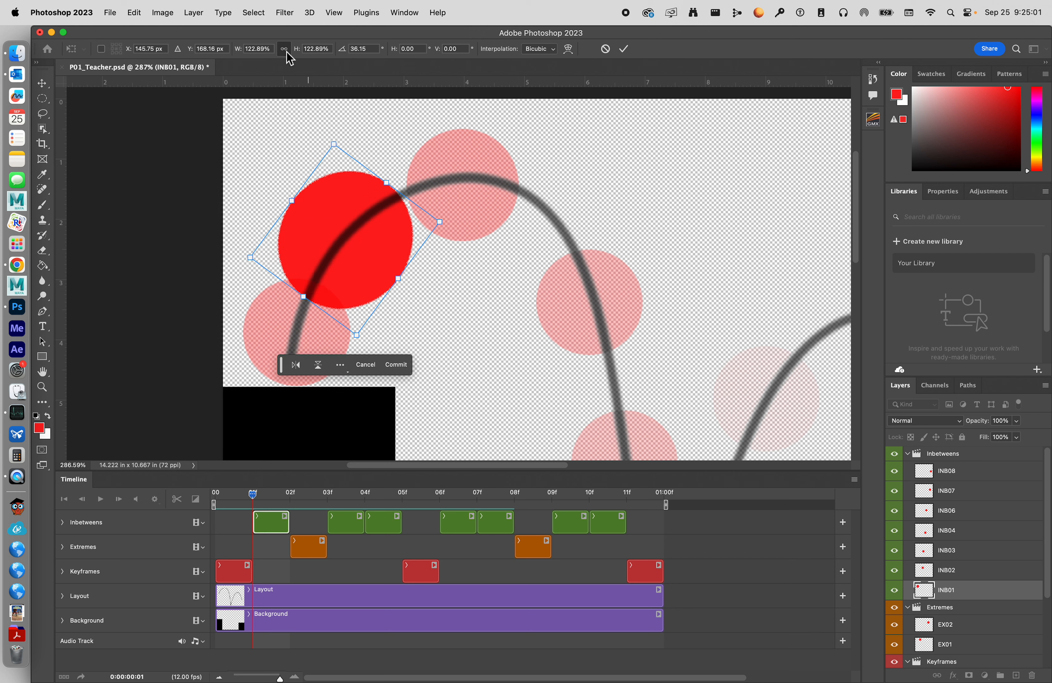
Unlink the INB01 ball's proportions and reshape it along the arc to about 91% width and 132% height.
drag(293, 205, 305, 210)
drag(401, 280, 395, 273)
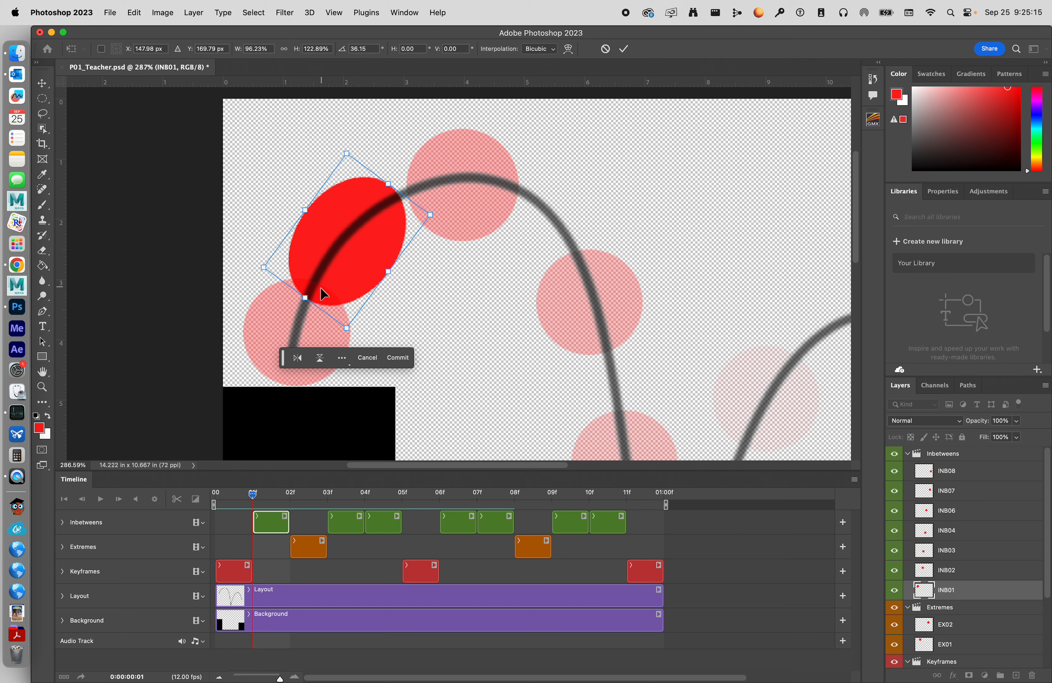
drag(310, 300, 299, 306)
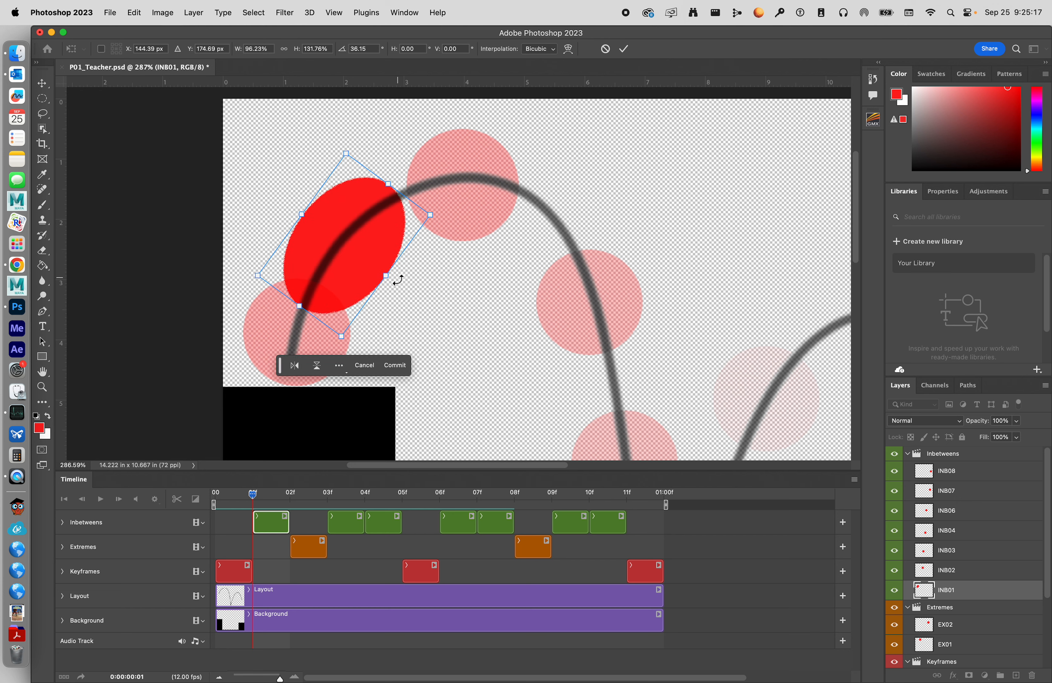
drag(388, 276, 384, 273)
drag(373, 226, 381, 224)
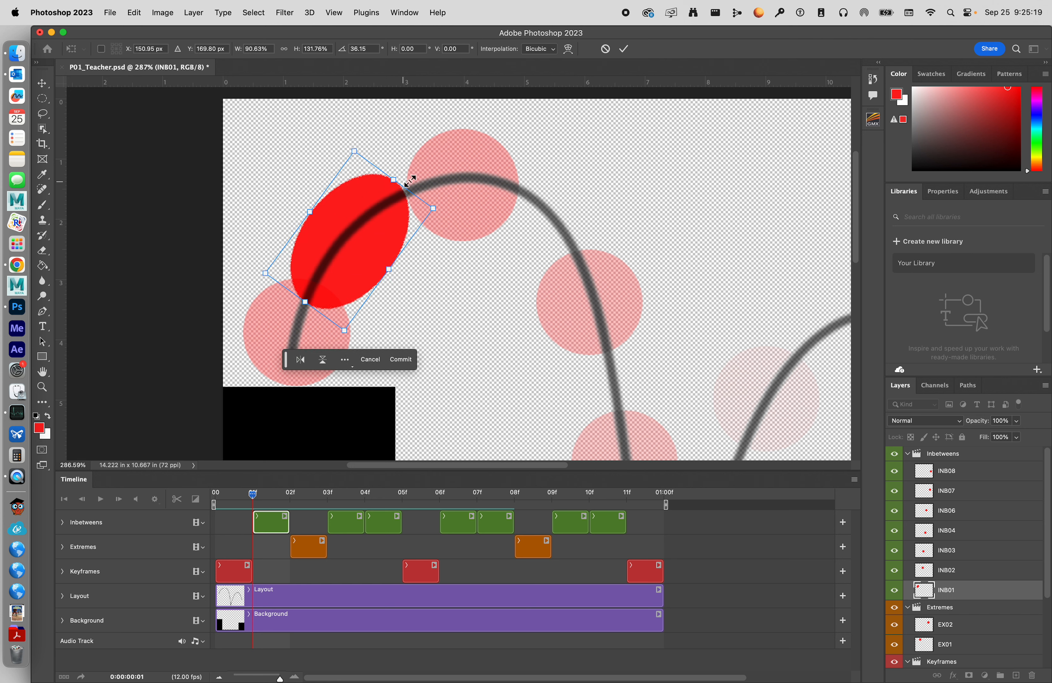
Fine-tune the rotation of the stretched INB01 ball, reposition it over the arc and commit the transform.
drag(421, 180, 427, 166)
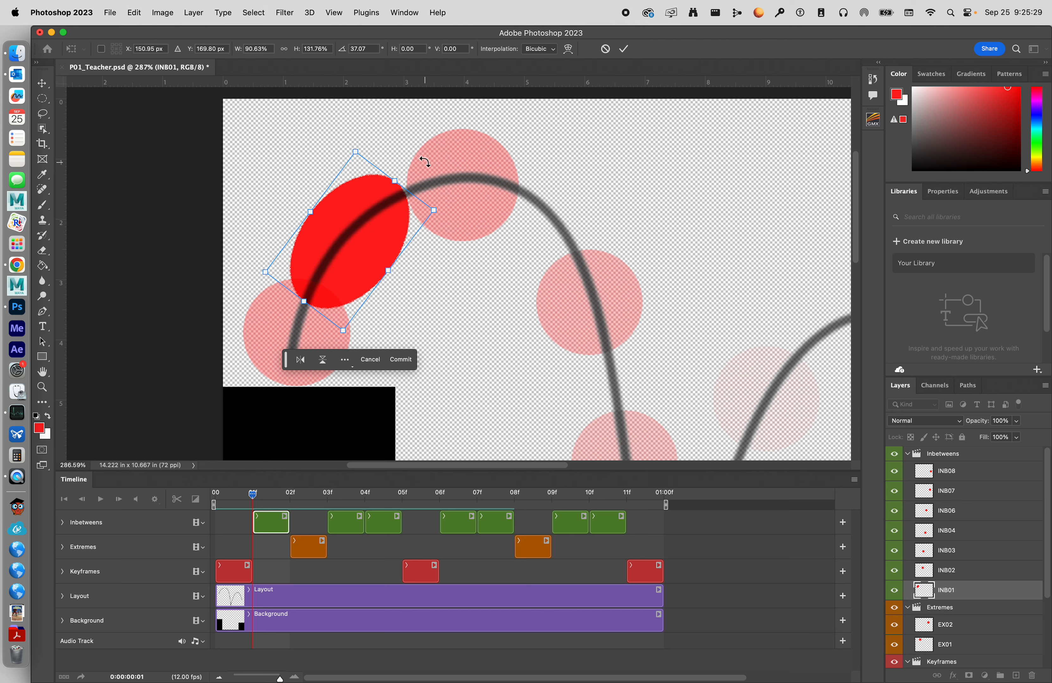
drag(399, 158, 405, 161)
drag(376, 239, 388, 224)
click(623, 49)
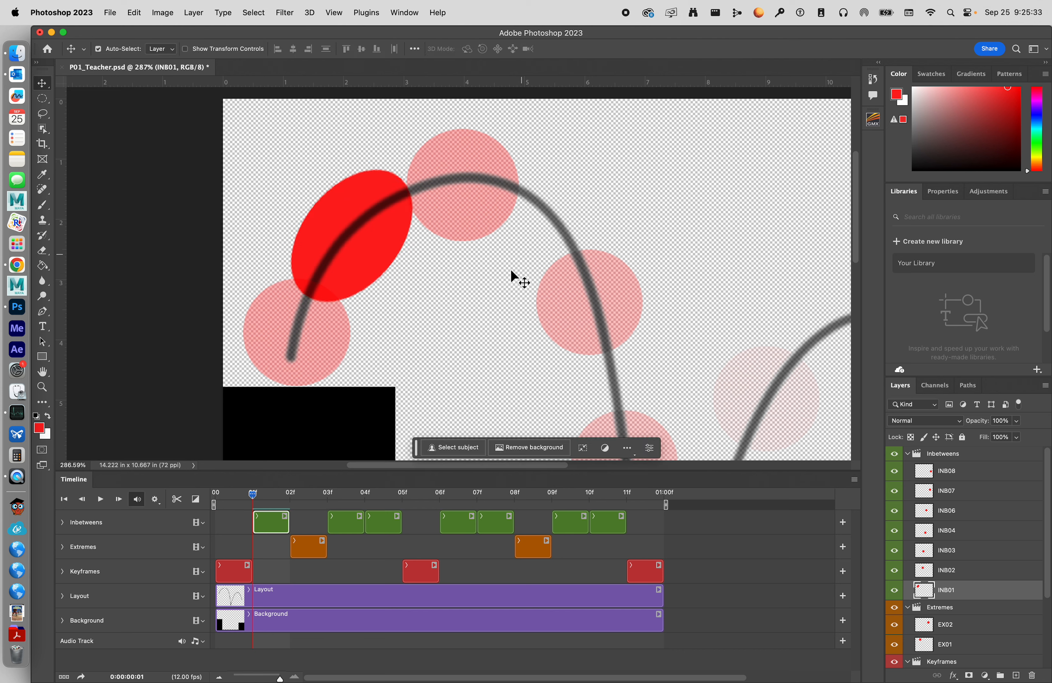
Free-transform the INB02 ball at frame 03, rotating it about -13° and stretching its height to about 132%.
key(Right)
key(Right)
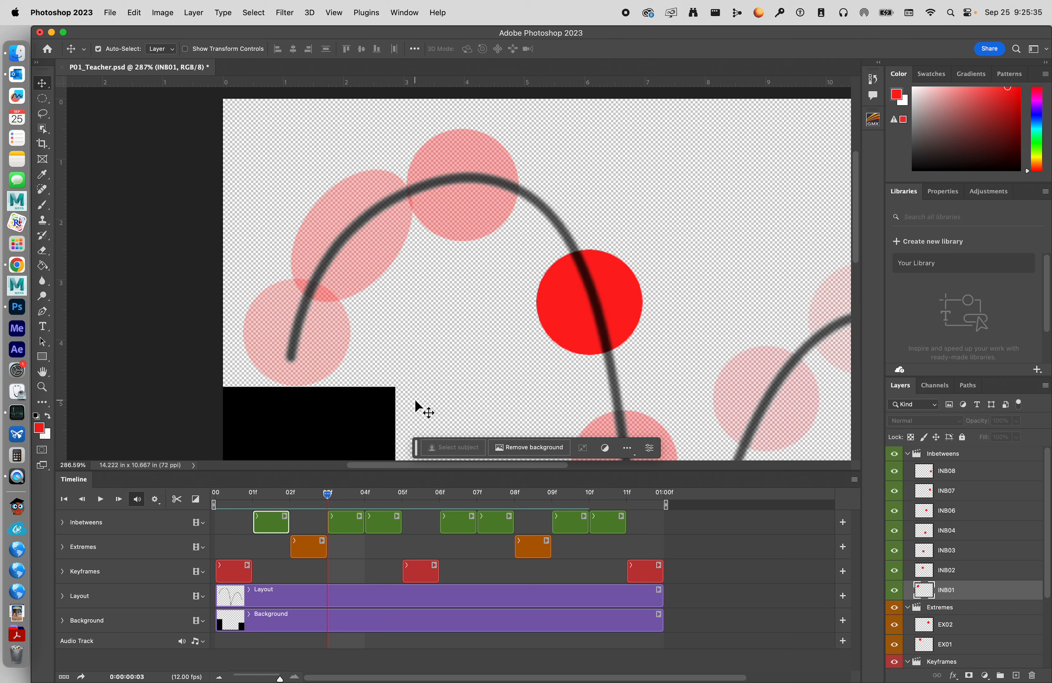
click(347, 514)
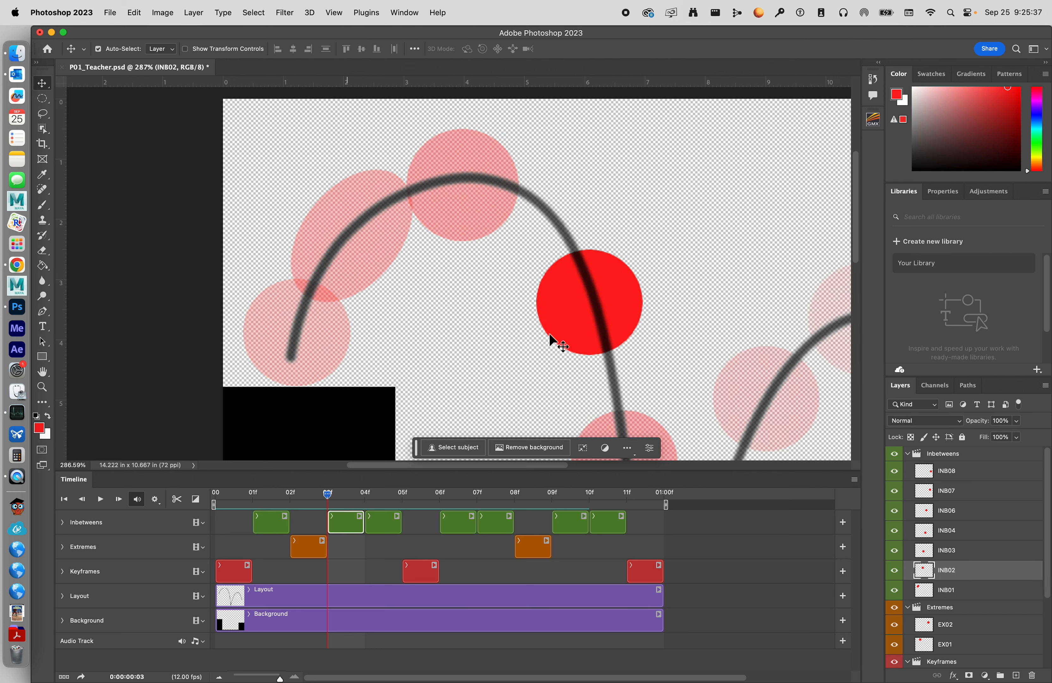
key(ctrl+t)
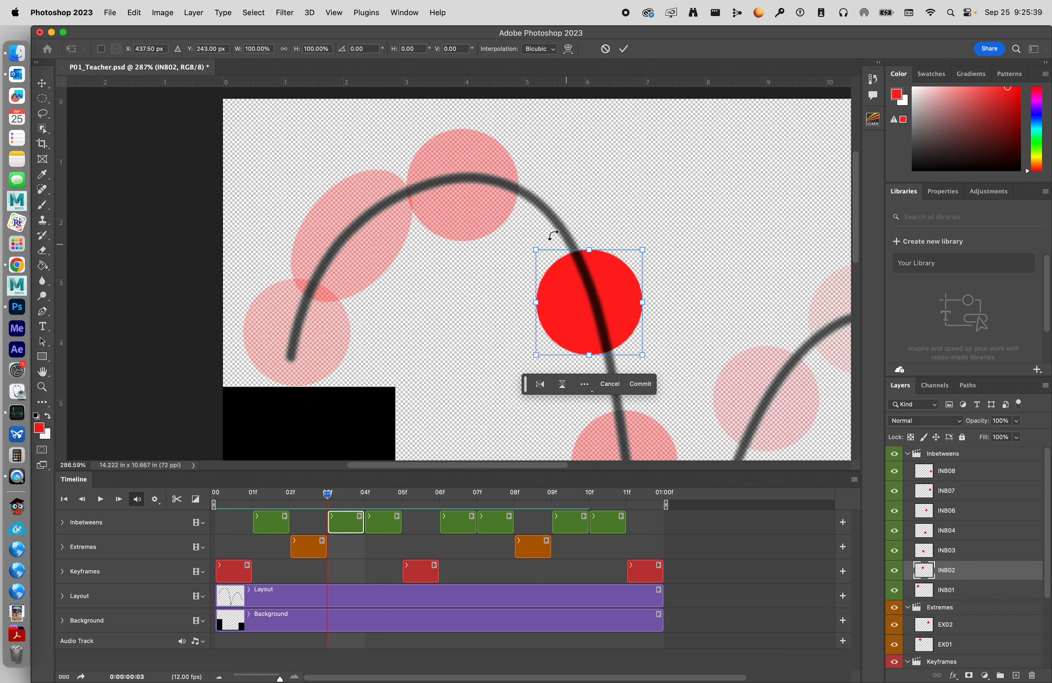
drag(552, 200, 539, 208)
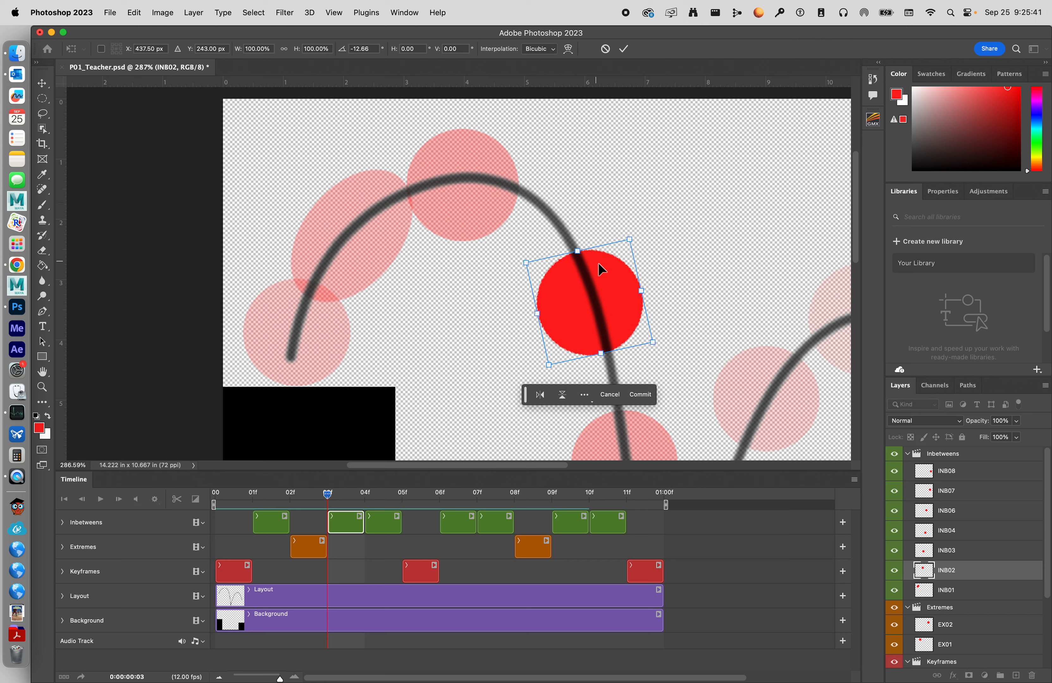
drag(581, 257, 569, 218)
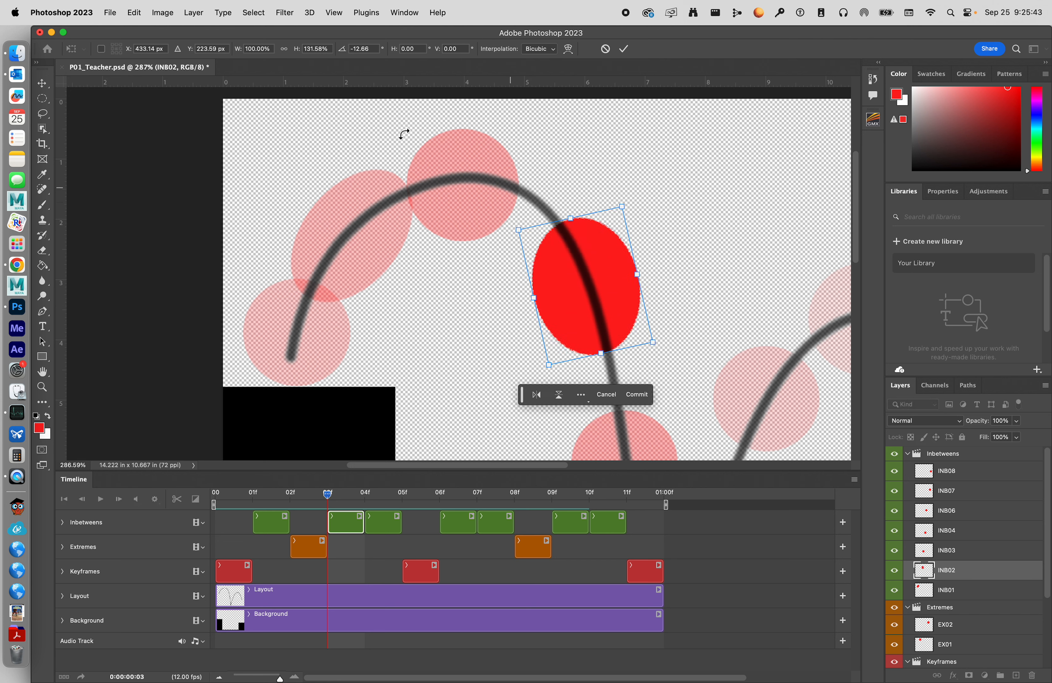
click(144, 13)
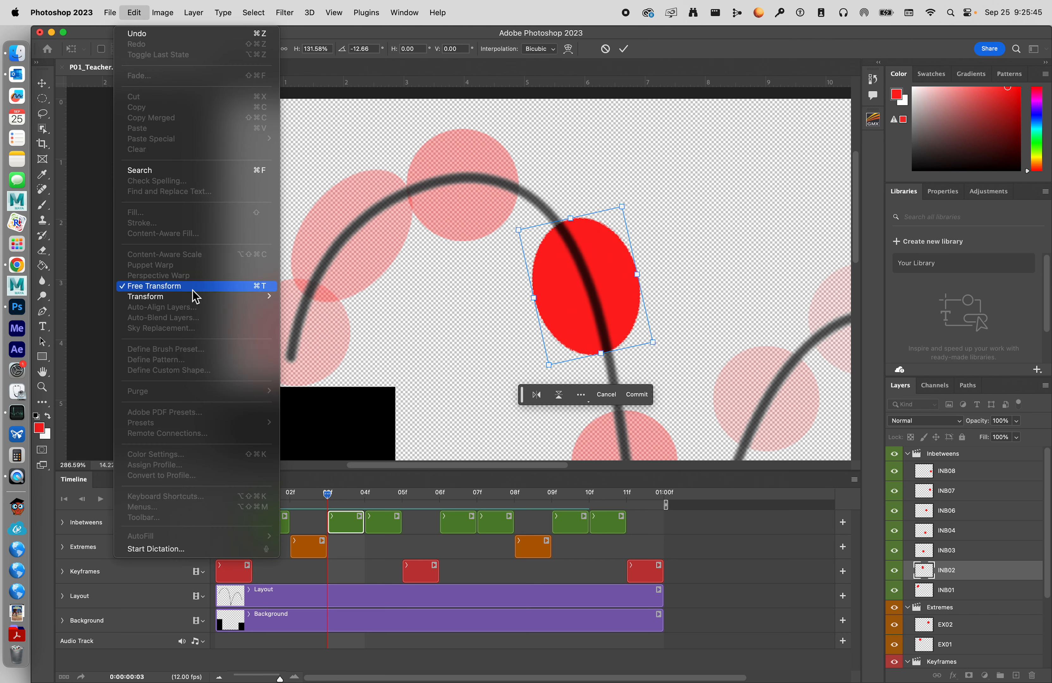
click(549, 198)
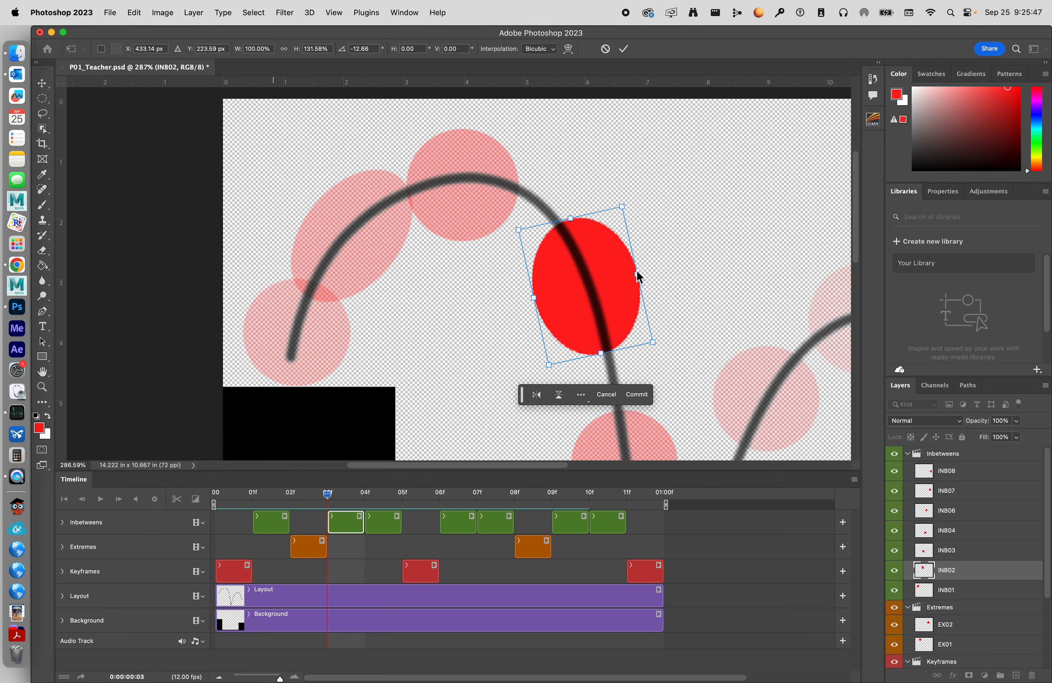
Narrow the INB02 ball slightly, adjust its length, tilt and placement on the descending arc, and commit the transform.
drag(636, 274, 633, 275)
drag(601, 356, 604, 364)
drag(667, 348, 613, 313)
drag(670, 347, 590, 175)
scroll(648, 328, down, 5)
click(623, 50)
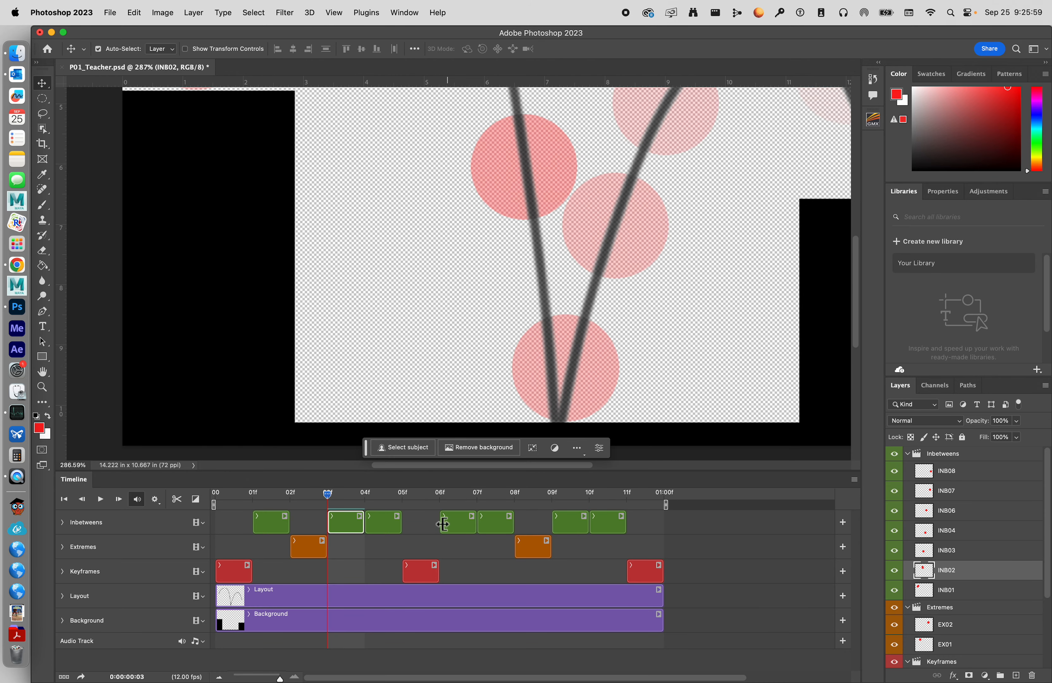
Transform the INB03 ball at frame 04 to about 76% width and 176% height, rotated about -6° along the falling arc.
click(389, 560)
click(391, 525)
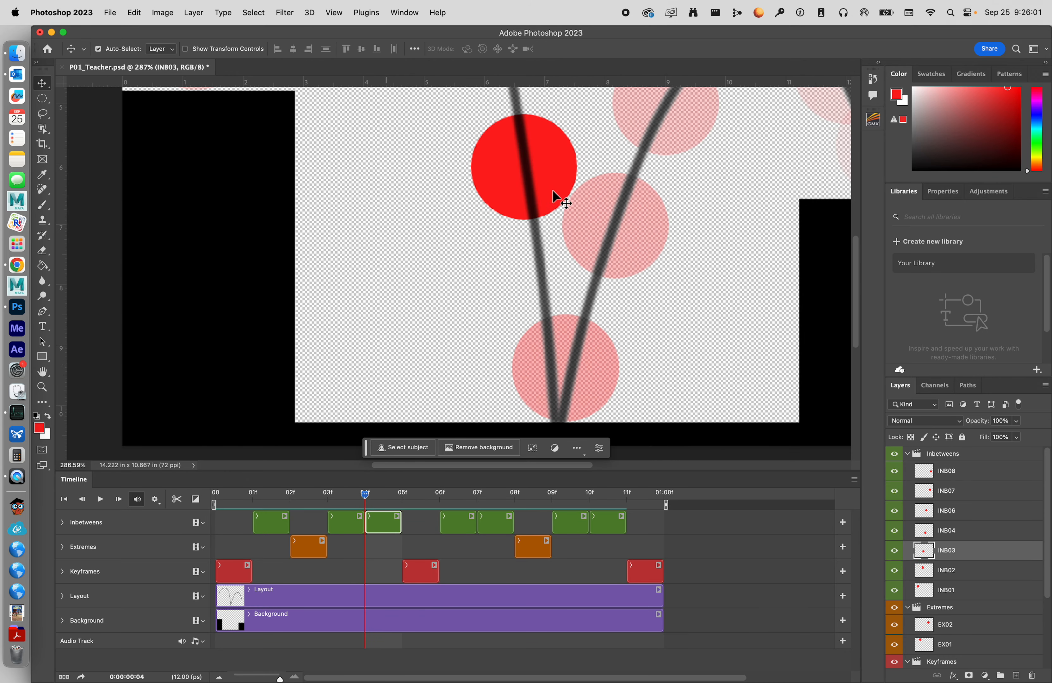
key(super+t)
mouse_move(552, 220)
mouse_down()
mouse_move(554, 305)
mouse_move(575, 207)
mouse_move(551, 207)
mouse_up()
drag(565, 312, 580, 305)
drag(521, 224, 538, 217)
drag(591, 273, 606, 287)
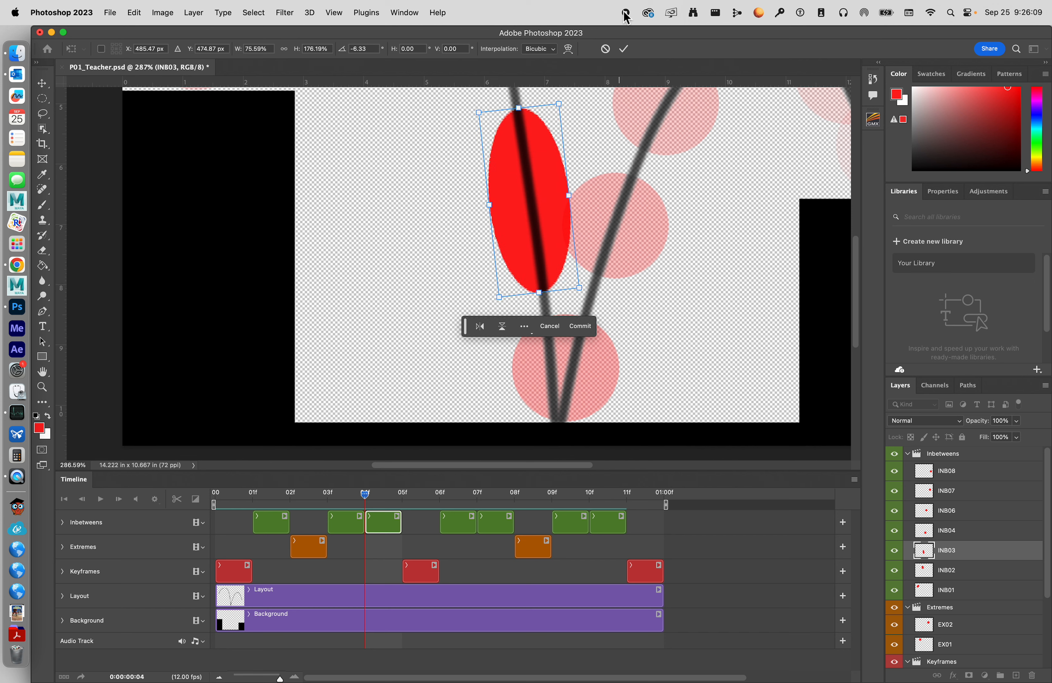
click(626, 49)
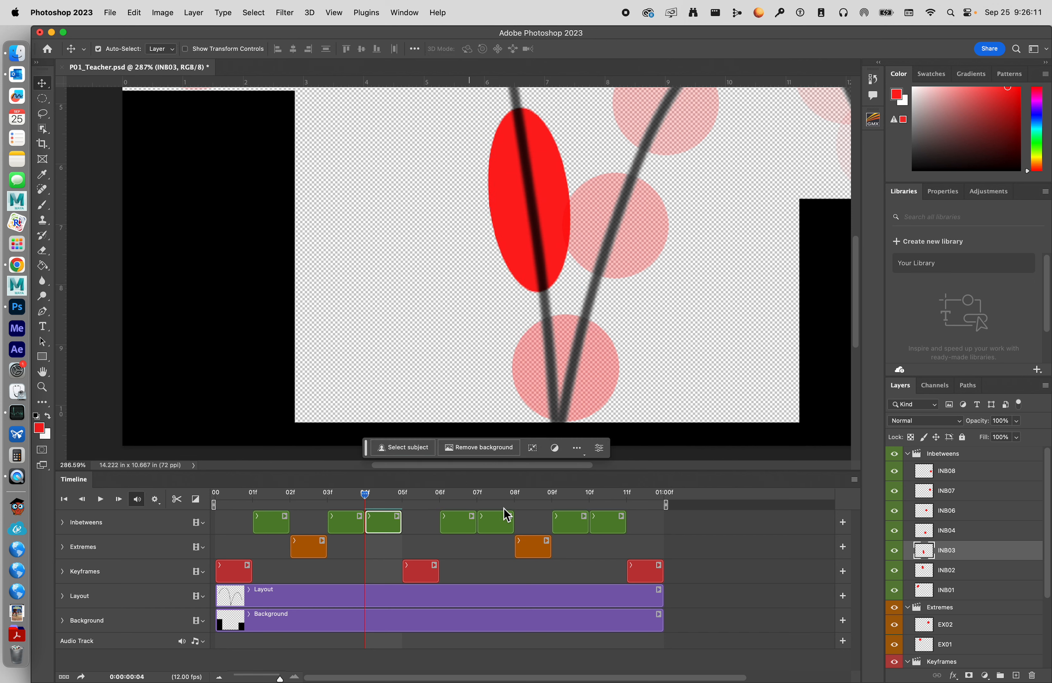
Squash the K02 ball against the ground at frame 05 to about 132% width and 83% height.
key(Right)
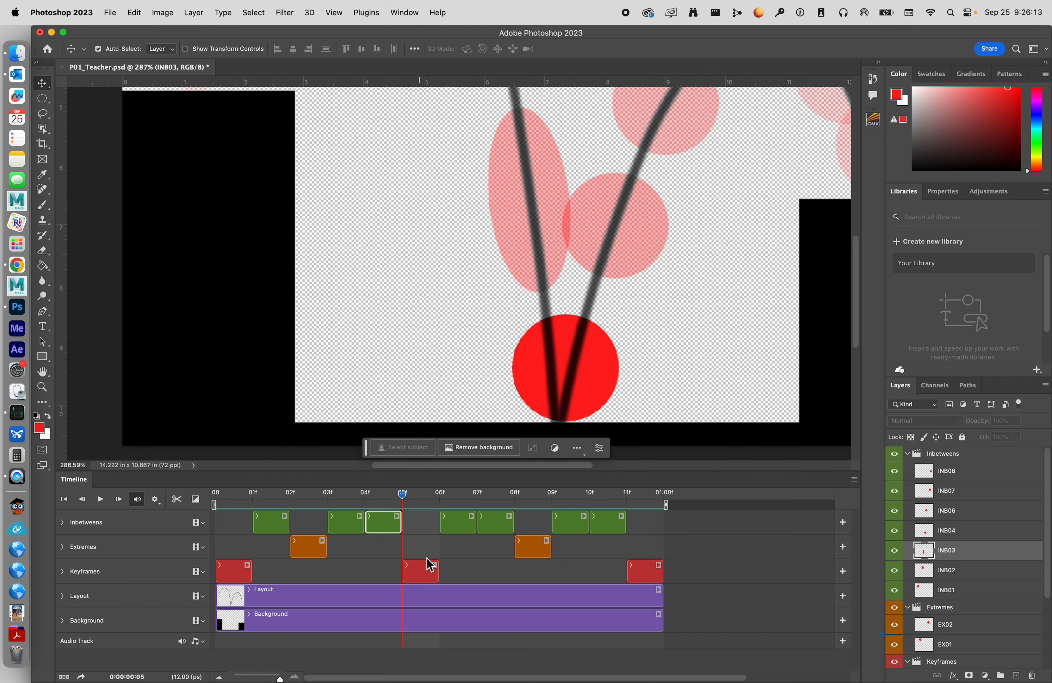
click(429, 564)
key(super+t)
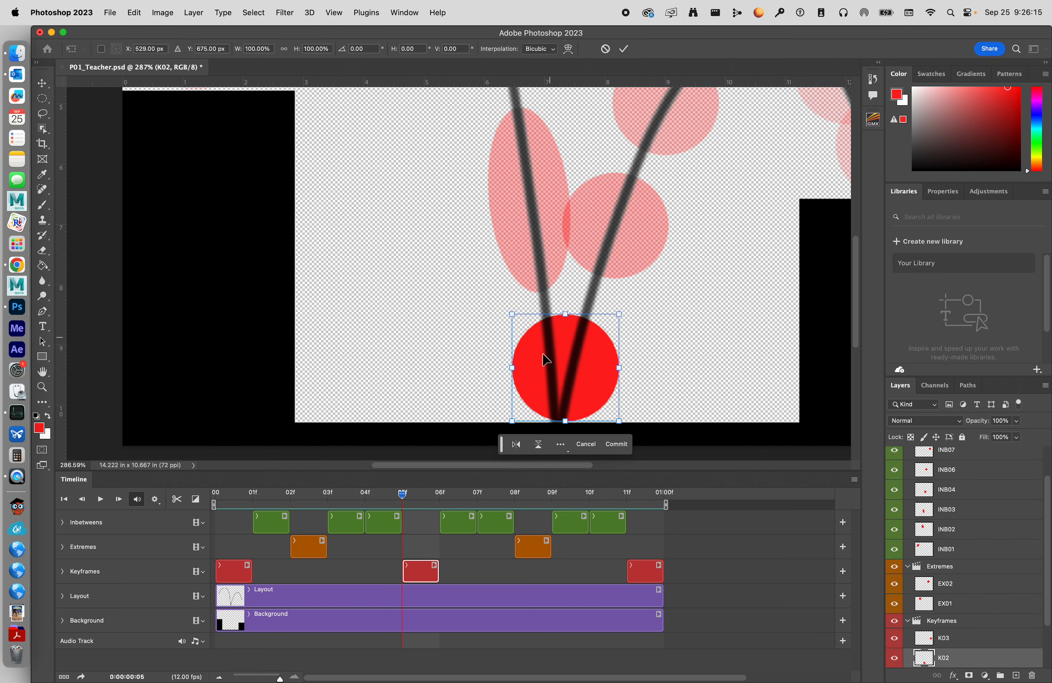
drag(568, 314, 564, 333)
drag(512, 377, 496, 377)
drag(623, 381, 632, 381)
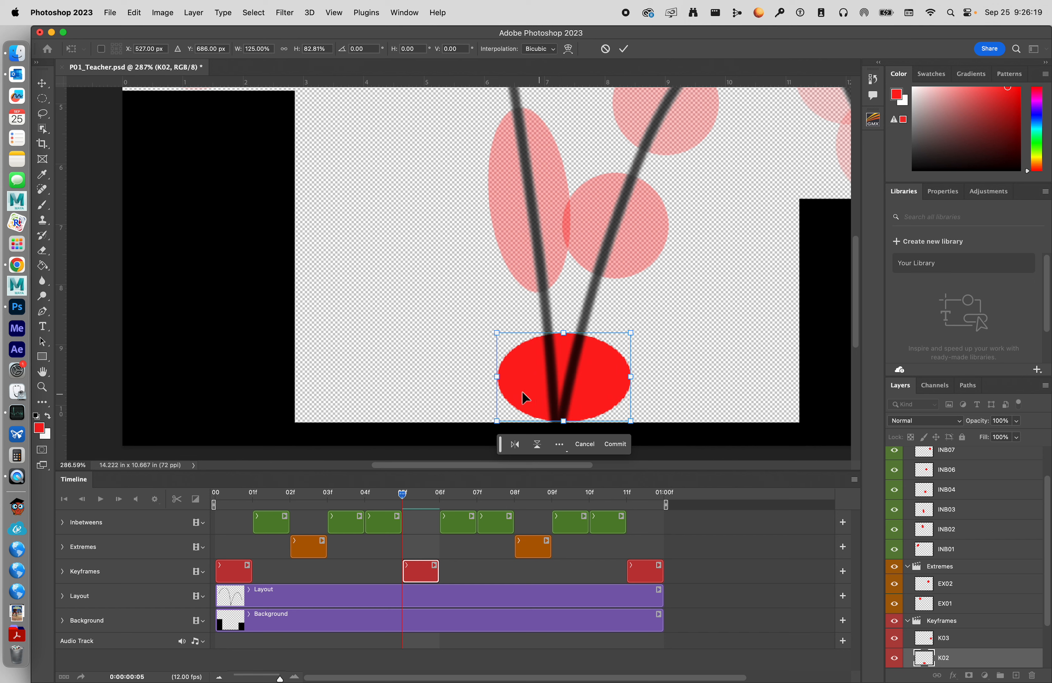
drag(497, 376, 489, 383)
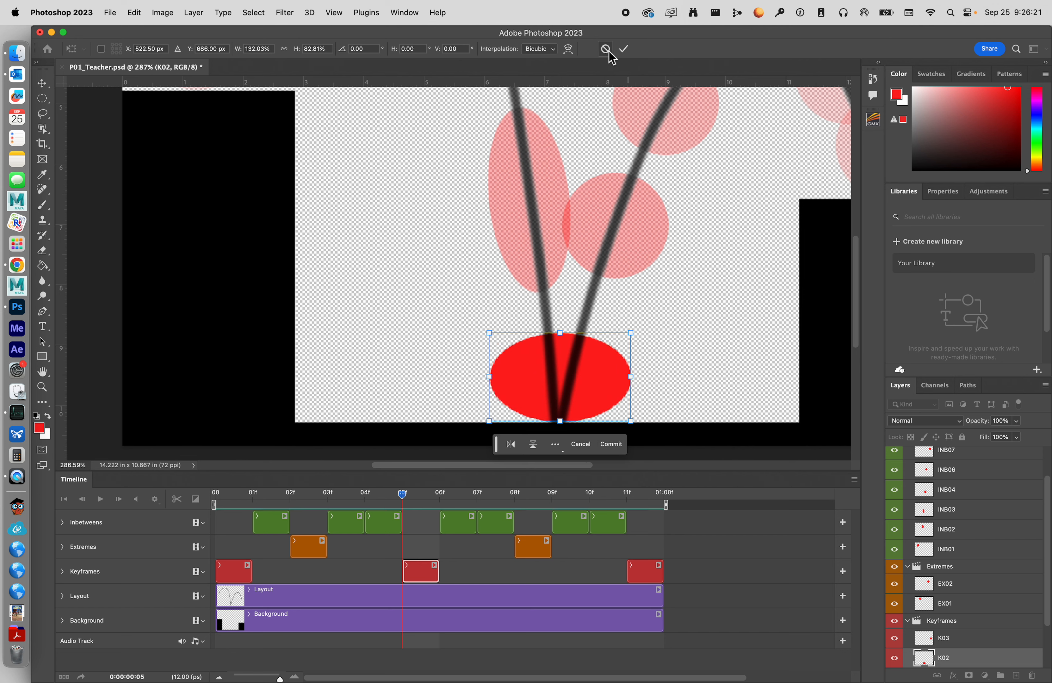
click(623, 49)
Transform the INB04 ball at frame 06 to about 88% width and 165% height, rotated about 15° and placed just above the ground contact.
key(Right)
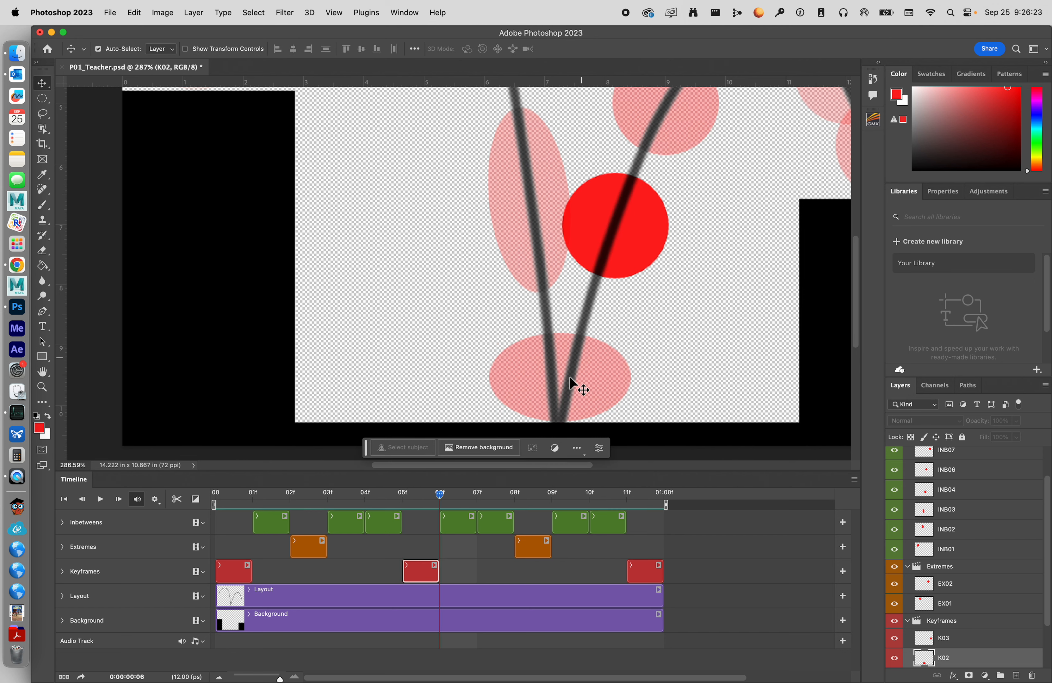
click(451, 529)
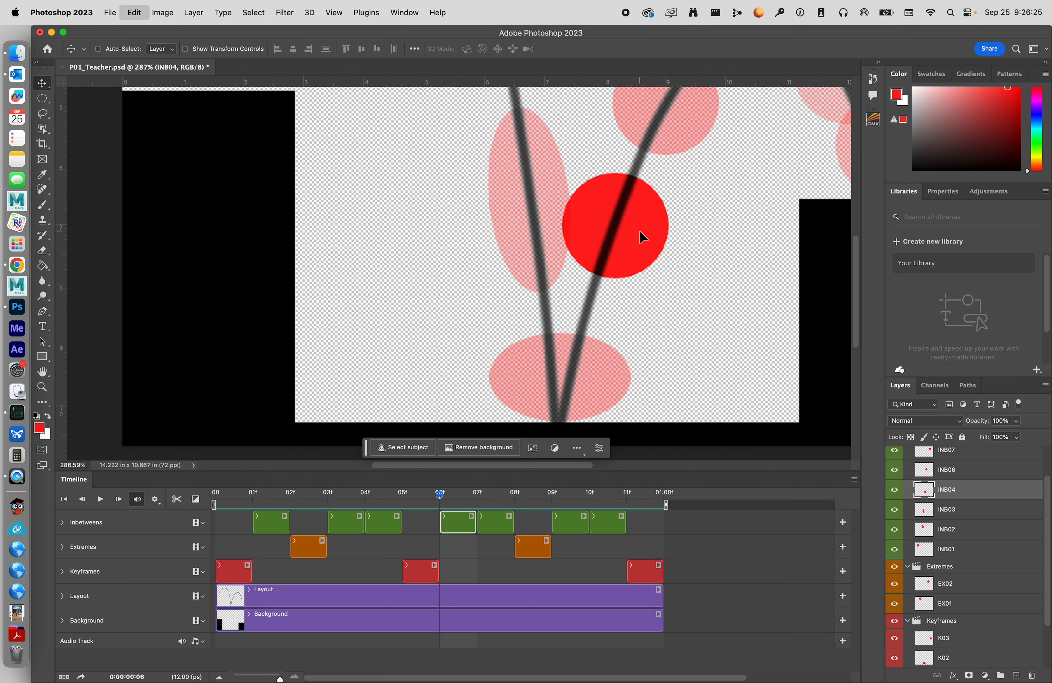
key(super+t)
drag(620, 279, 611, 347)
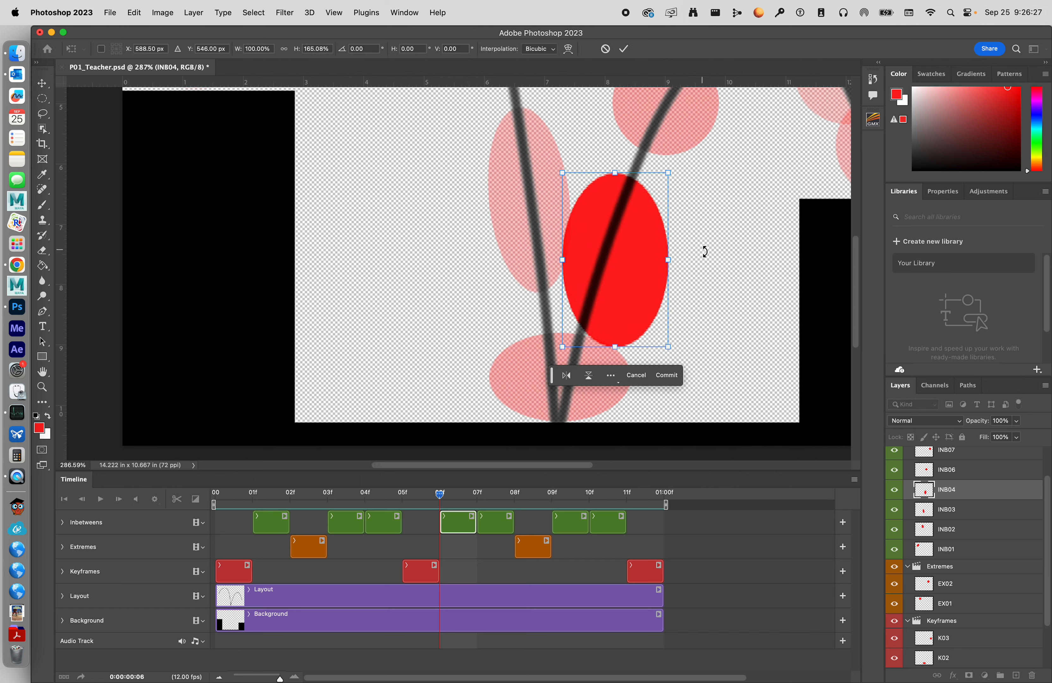
drag(668, 260, 581, 363)
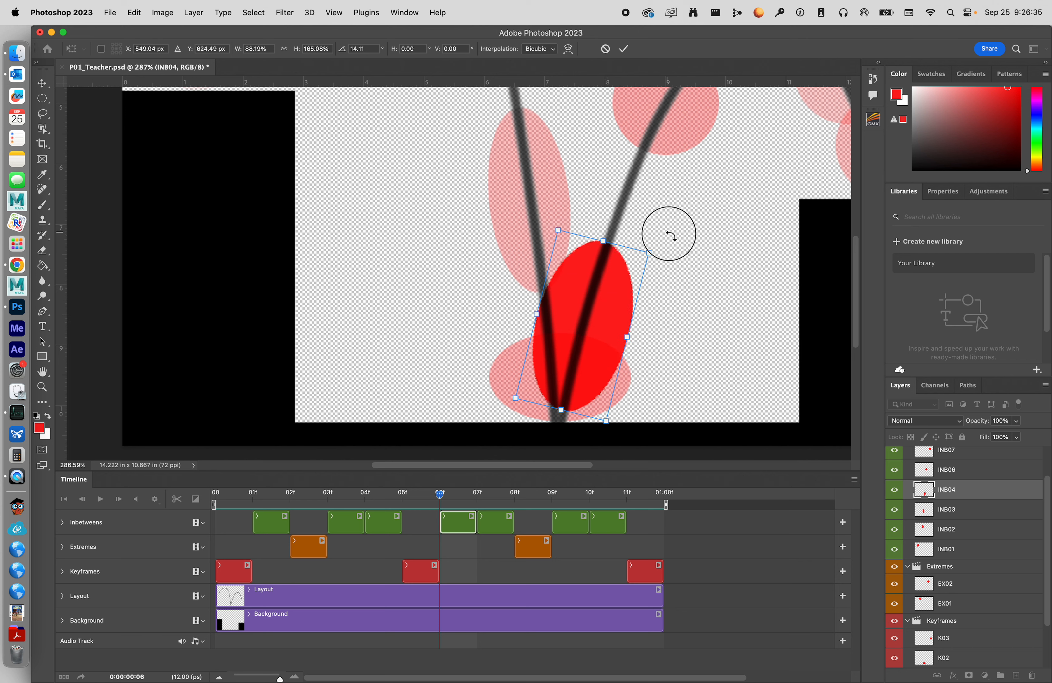
drag(670, 235, 679, 235)
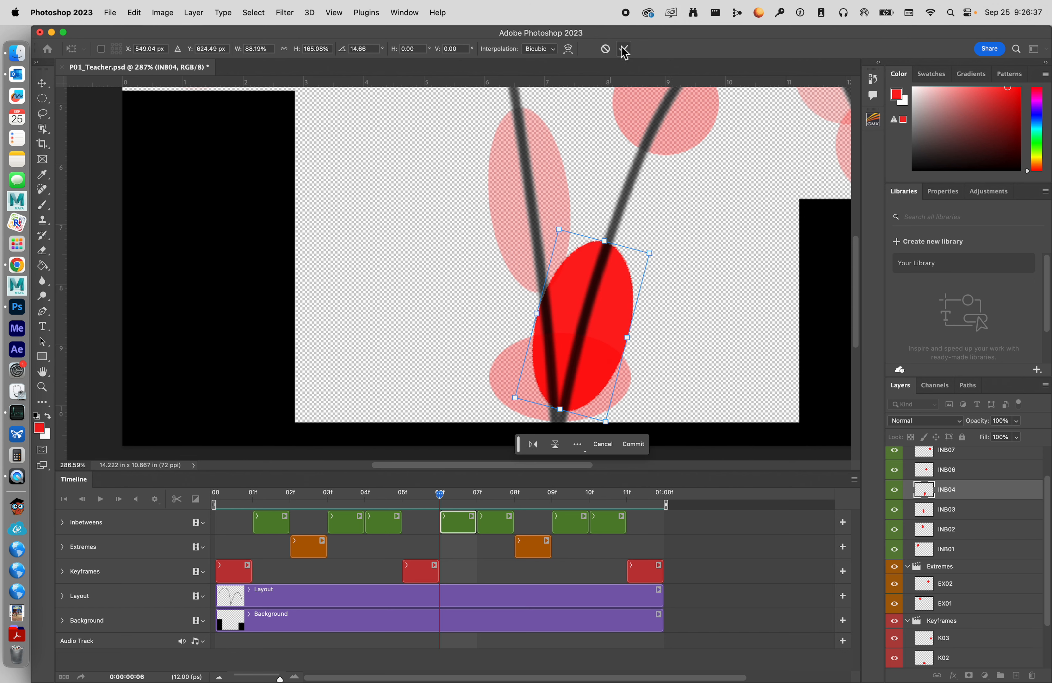
click(623, 49)
Stretch the INB06 ball at frame 07 to about 165% height, narrow it, tilt it along the rising arc and commit the transform.
drag(664, 321, 554, 437)
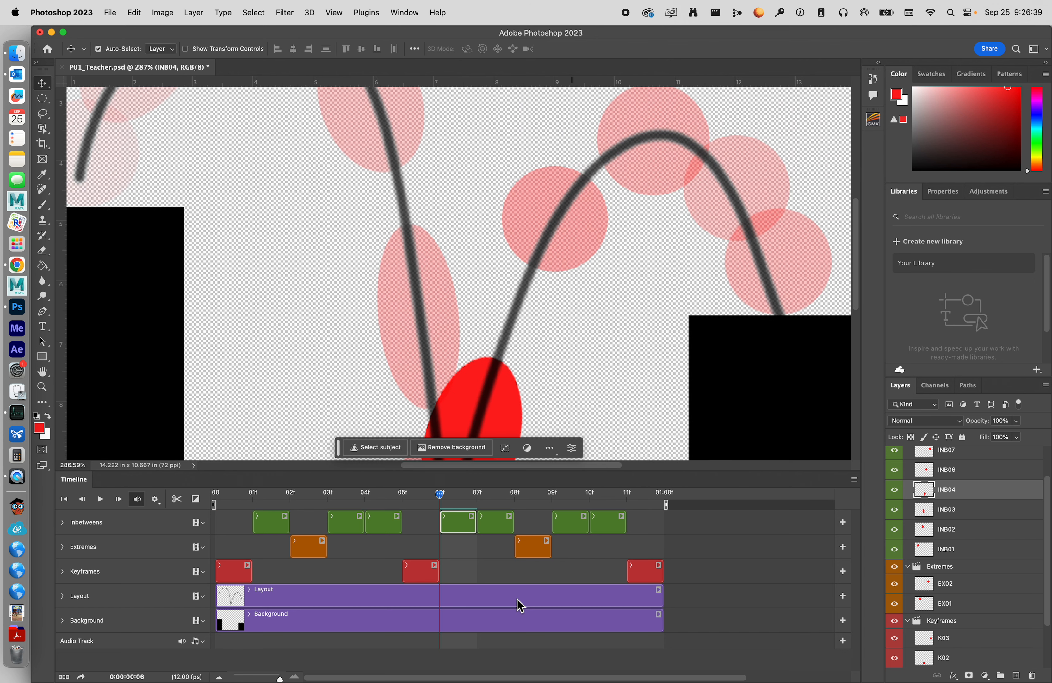
click(501, 526)
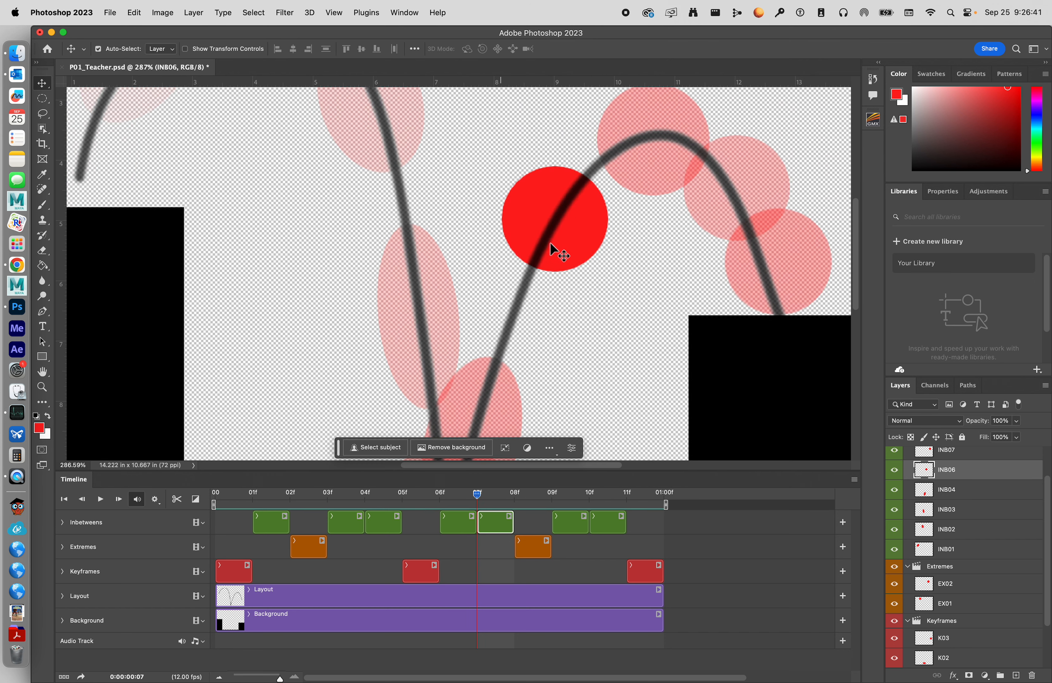
key(super+t)
drag(622, 278, 607, 342)
drag(535, 270, 507, 329)
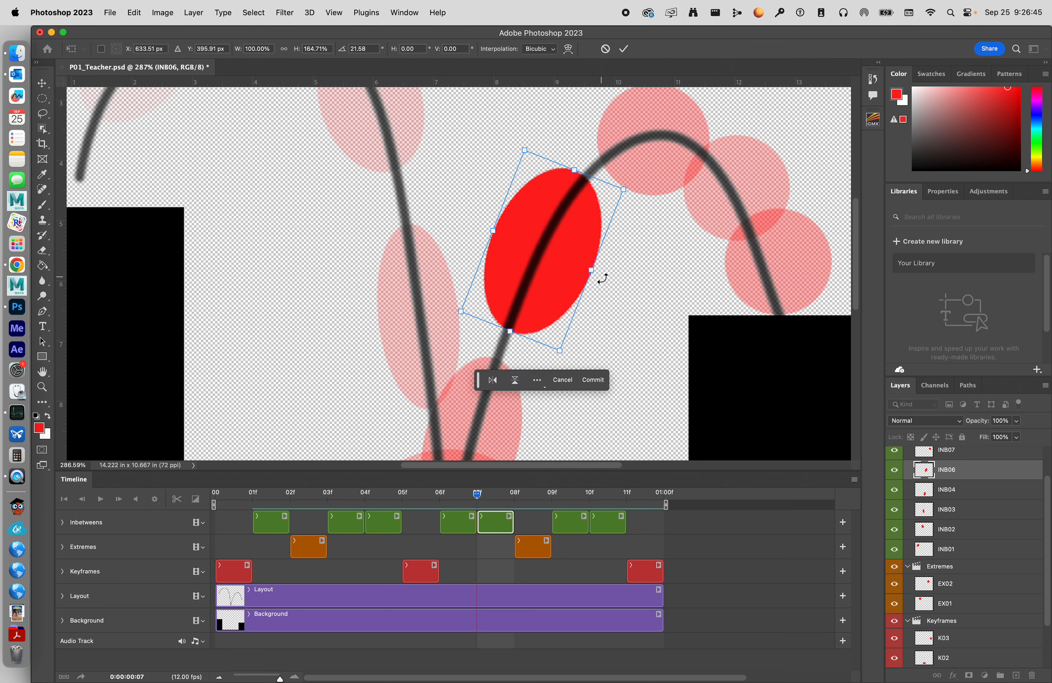
drag(595, 272, 577, 267)
drag(596, 155, 604, 153)
drag(565, 222, 608, 183)
click(624, 48)
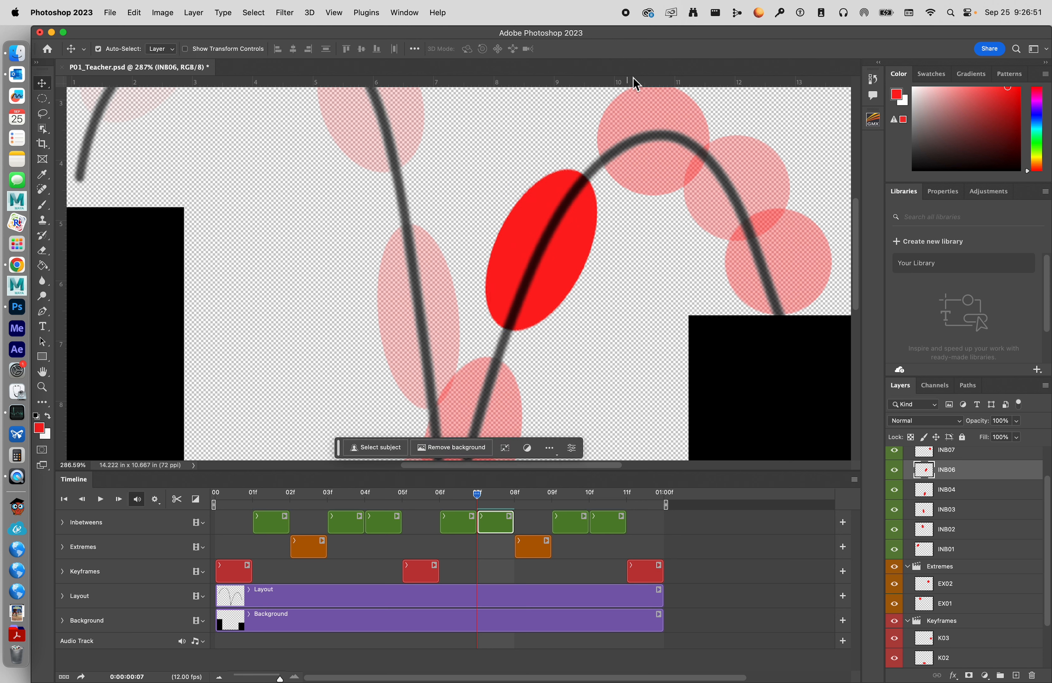
drag(625, 228, 500, 269)
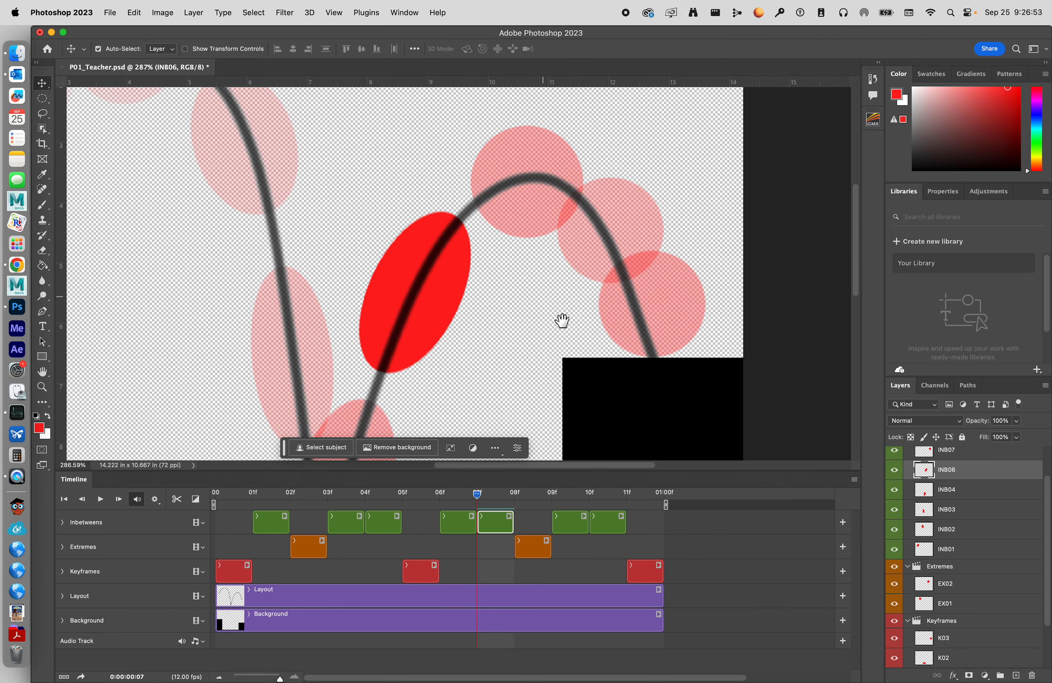
Widen the EX02 ball at frame 08 to about 111%, tilt it slightly, reposition it at the second arc's peak and commit the transform.
click(542, 548)
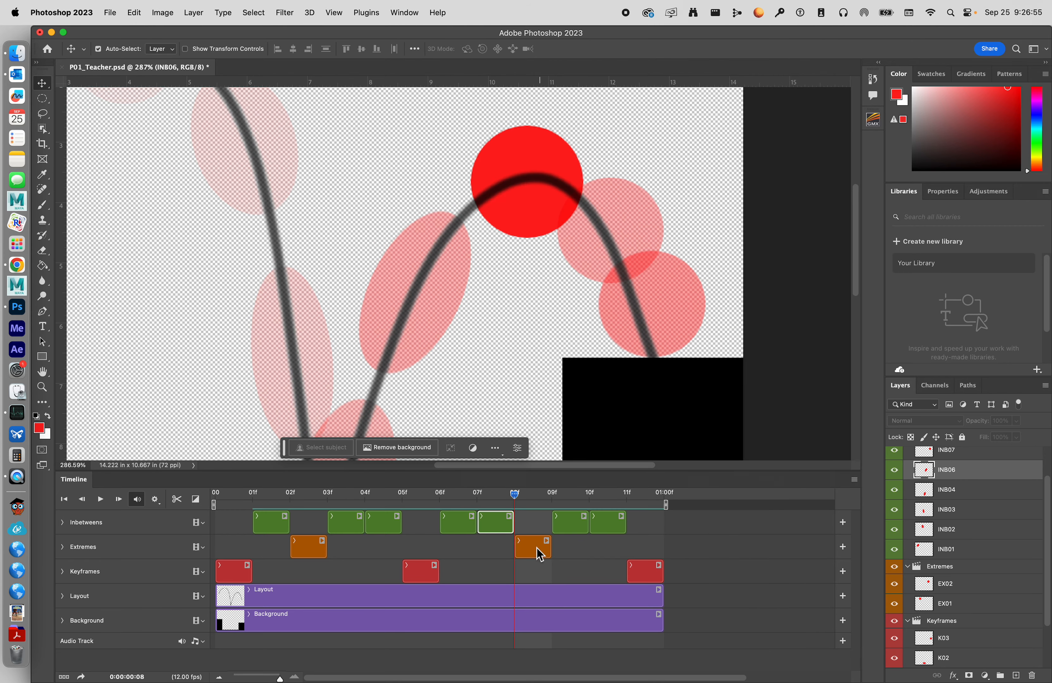
key(ctrl+t)
drag(528, 204, 519, 198)
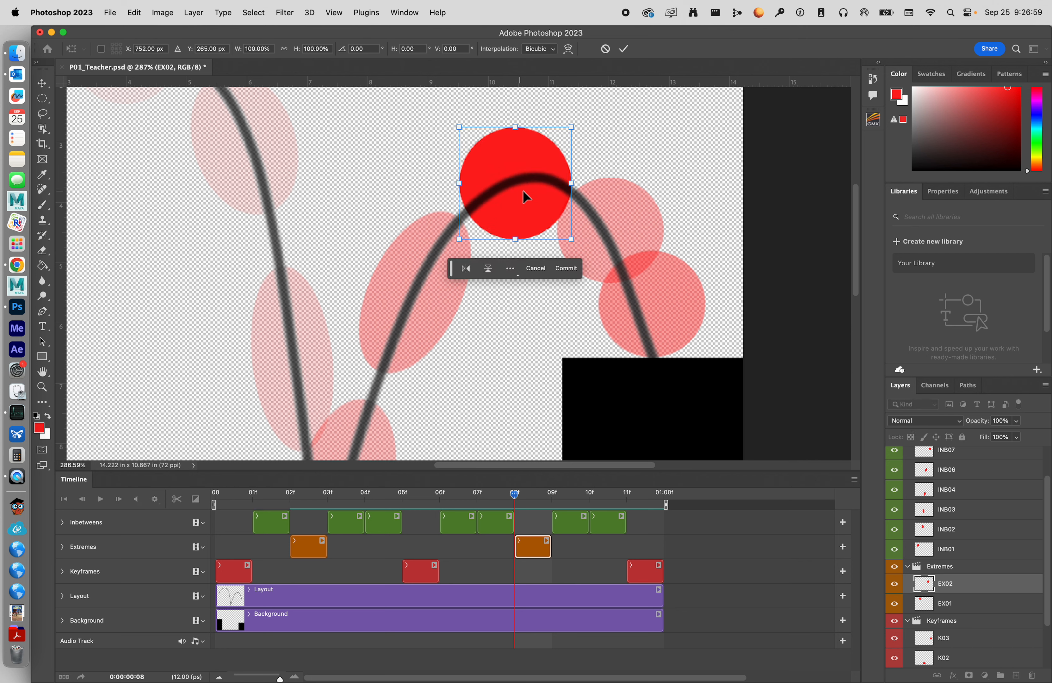
drag(459, 183, 446, 183)
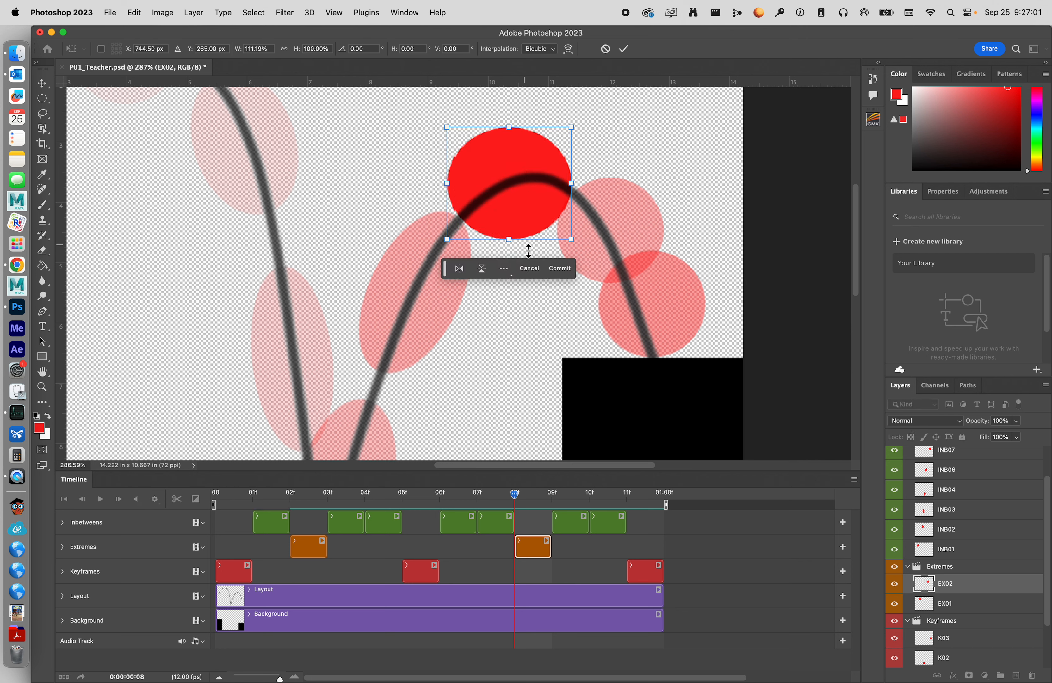
drag(602, 255, 616, 227)
drag(515, 209, 525, 211)
click(623, 49)
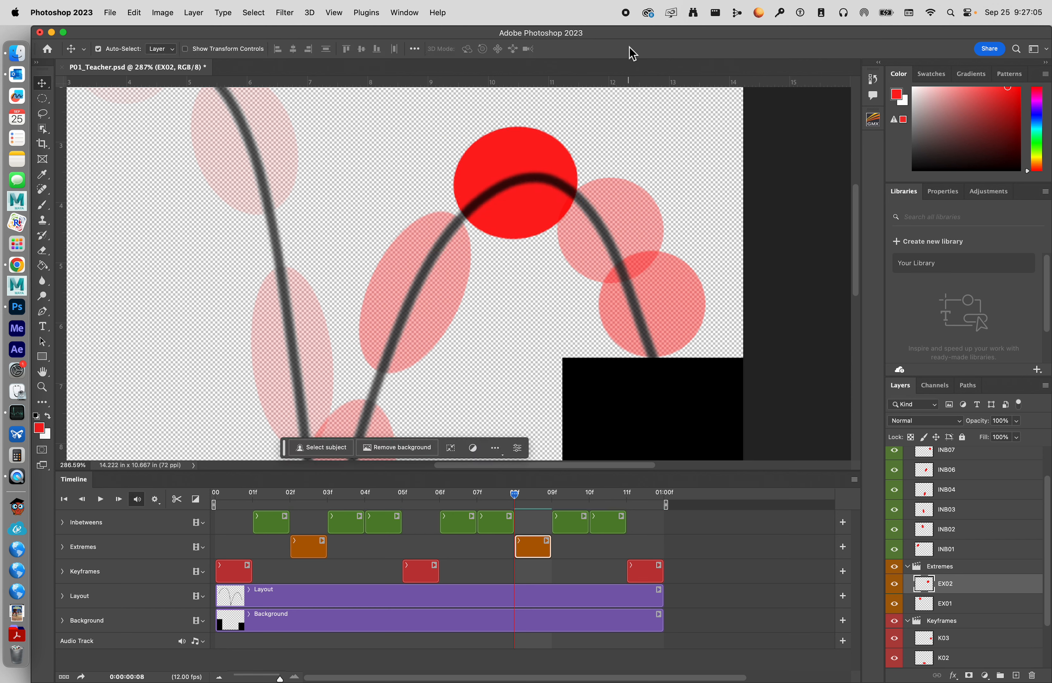
Raise the INB07 ball slightly at frame 09, stretch it to about 107% height and rotate it about -24° along the falling arc.
key(Right)
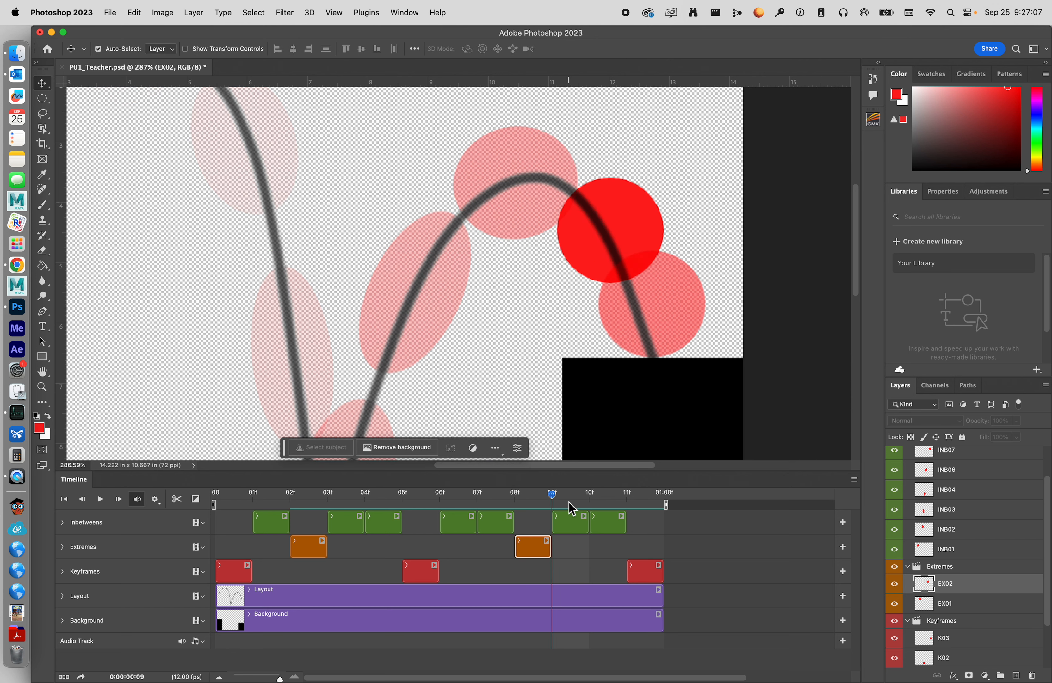
click(573, 524)
drag(629, 228, 629, 210)
key(super+t)
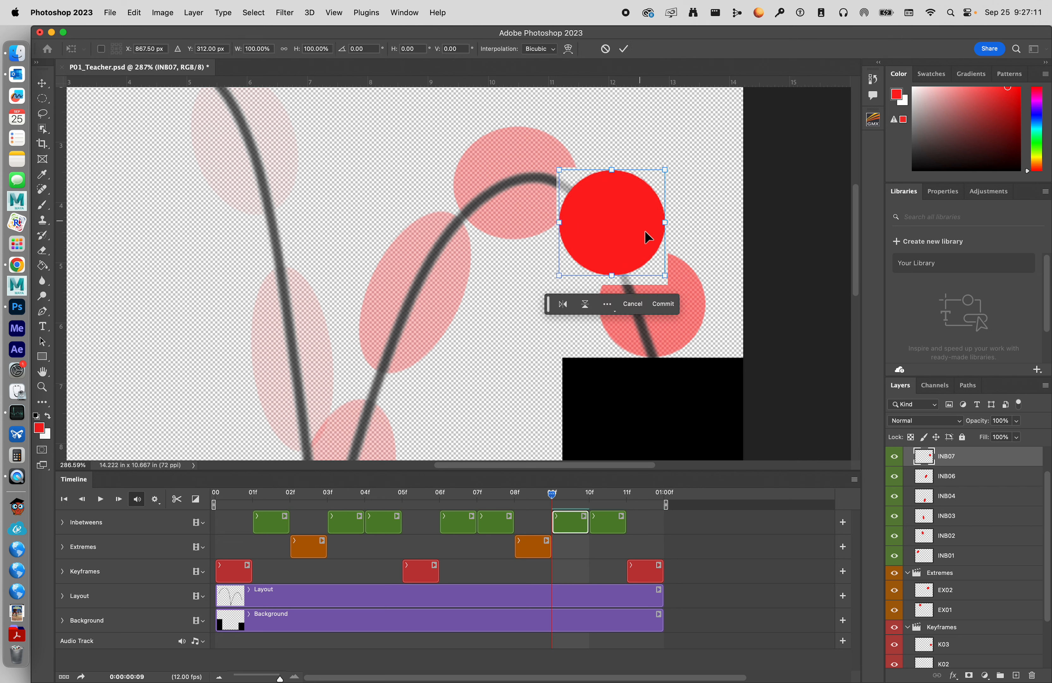
drag(620, 280, 619, 293)
drag(704, 178, 673, 145)
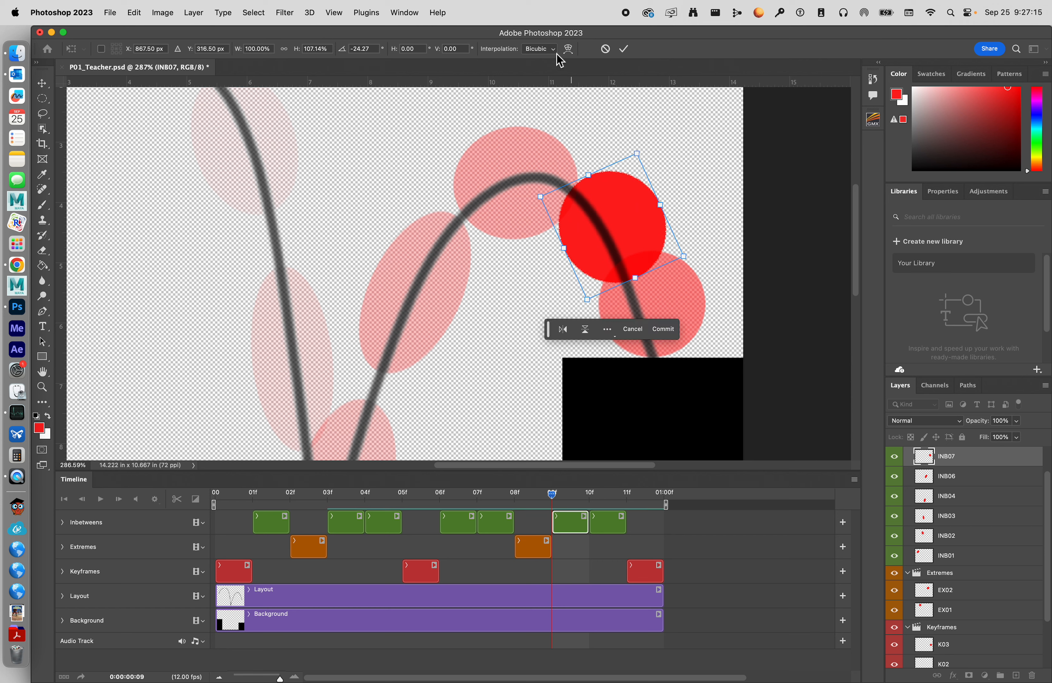
click(623, 49)
Squash the INB08 ball at frame 10 against the platform to about 124% width and 89% height, and commit the transform.
key(Right)
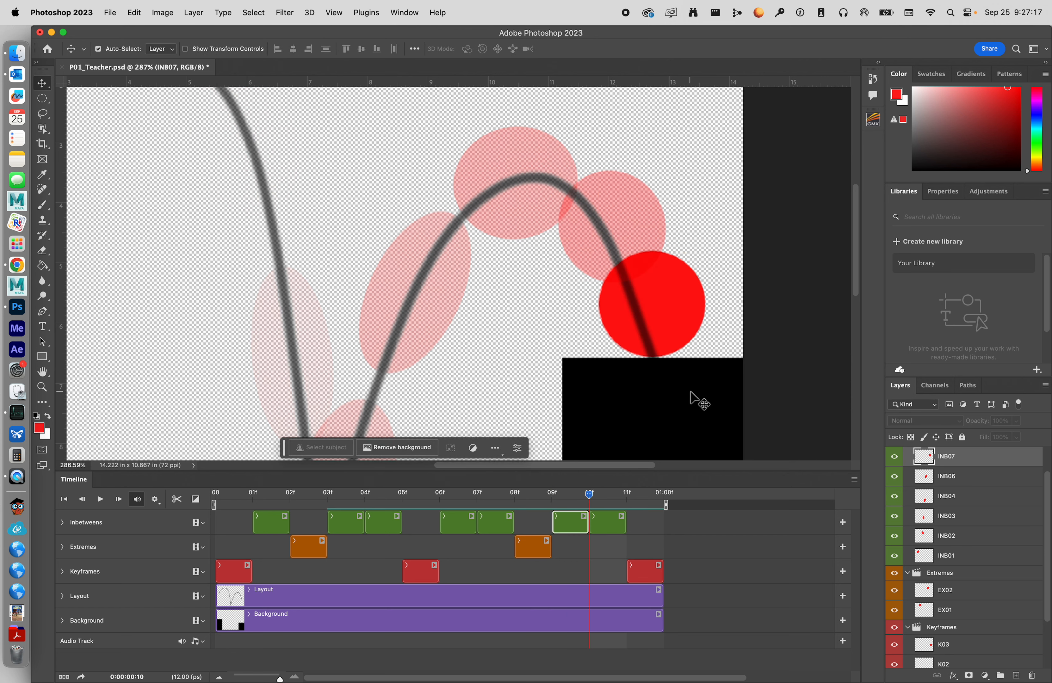
click(616, 525)
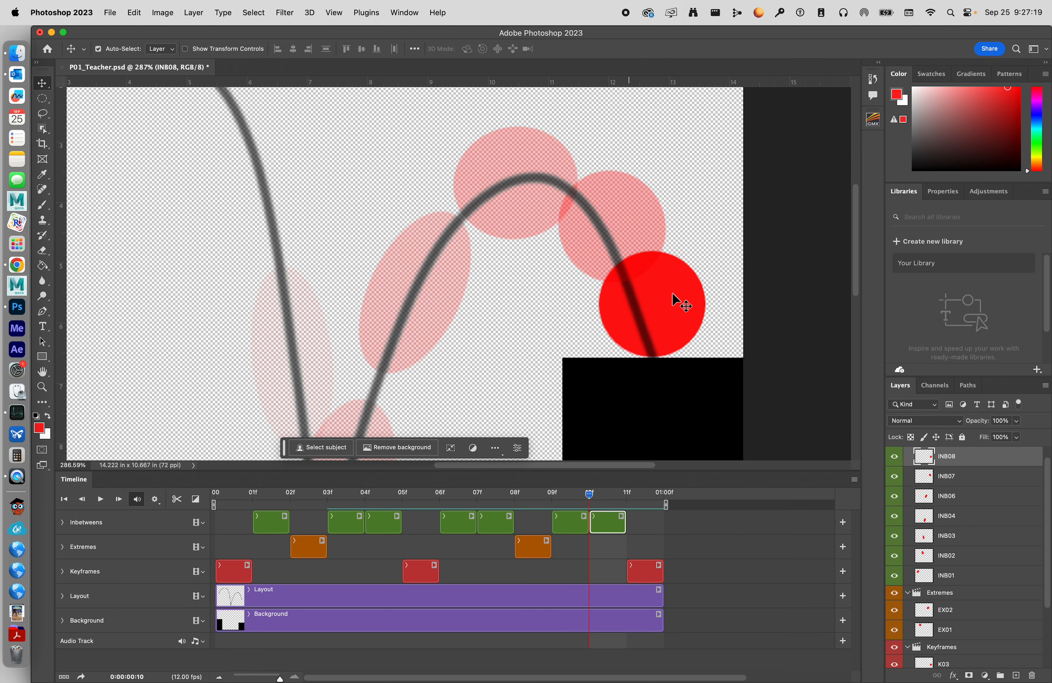
drag(672, 296, 666, 295)
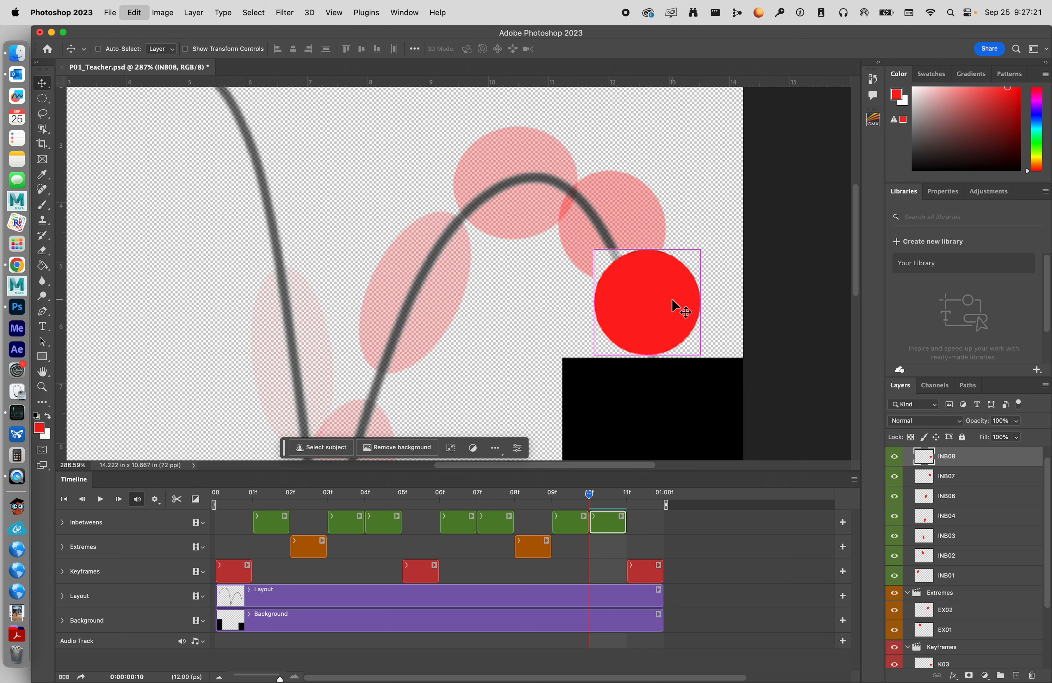
key(ctrl+z)
key(ctrl+t)
drag(652, 251, 650, 266)
mouse_move(599, 312)
mouse_down()
mouse_move(572, 312)
mouse_move(585, 312)
mouse_up()
drag(709, 315, 721, 315)
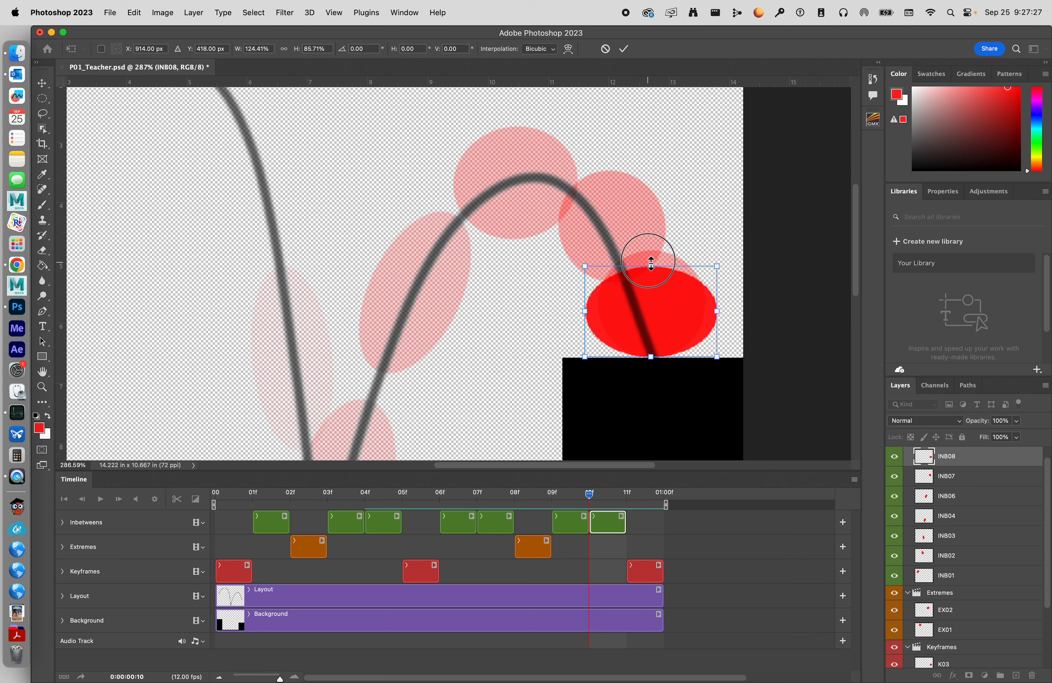
drag(650, 266, 651, 263)
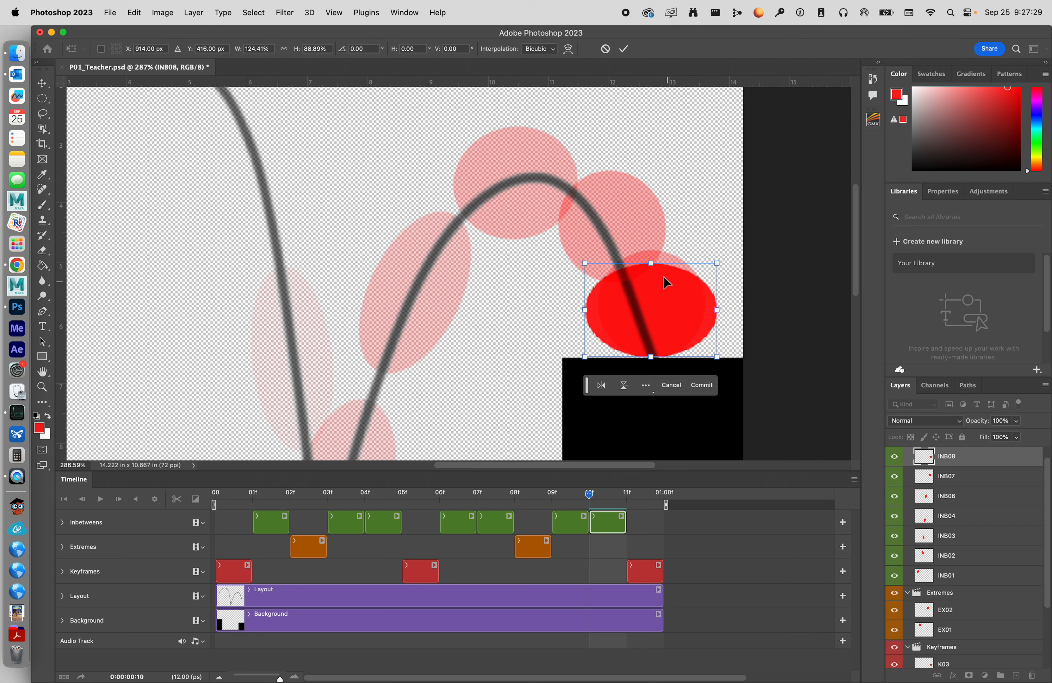
click(623, 49)
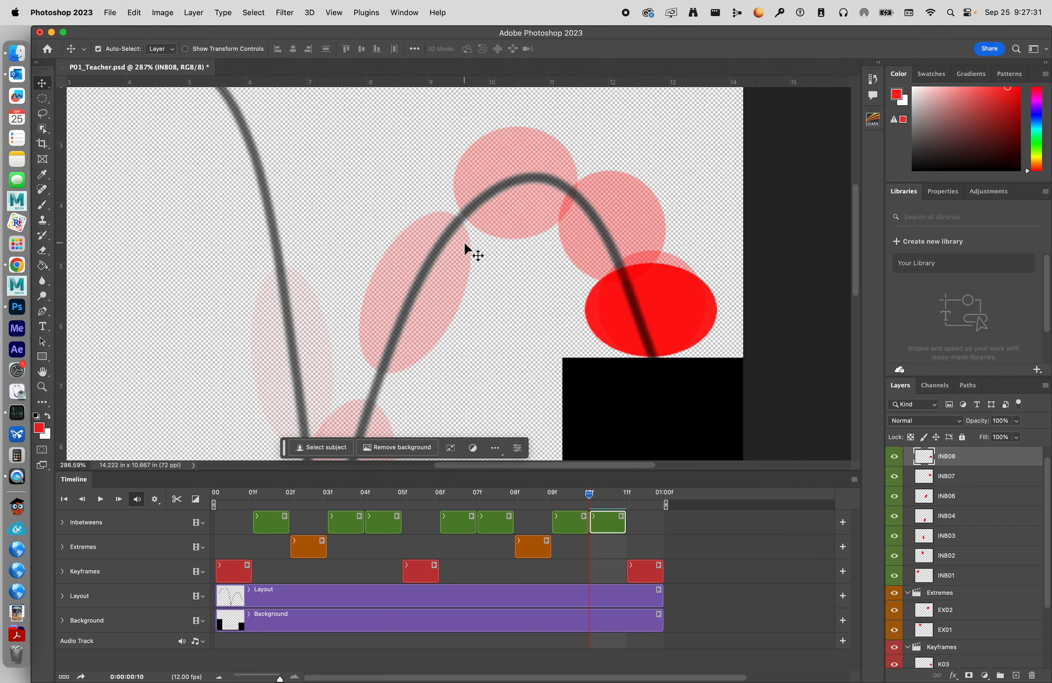
Turn off onion skins and play the whole animation at 100% zoom to review the squash and stretch.
key(super+0)
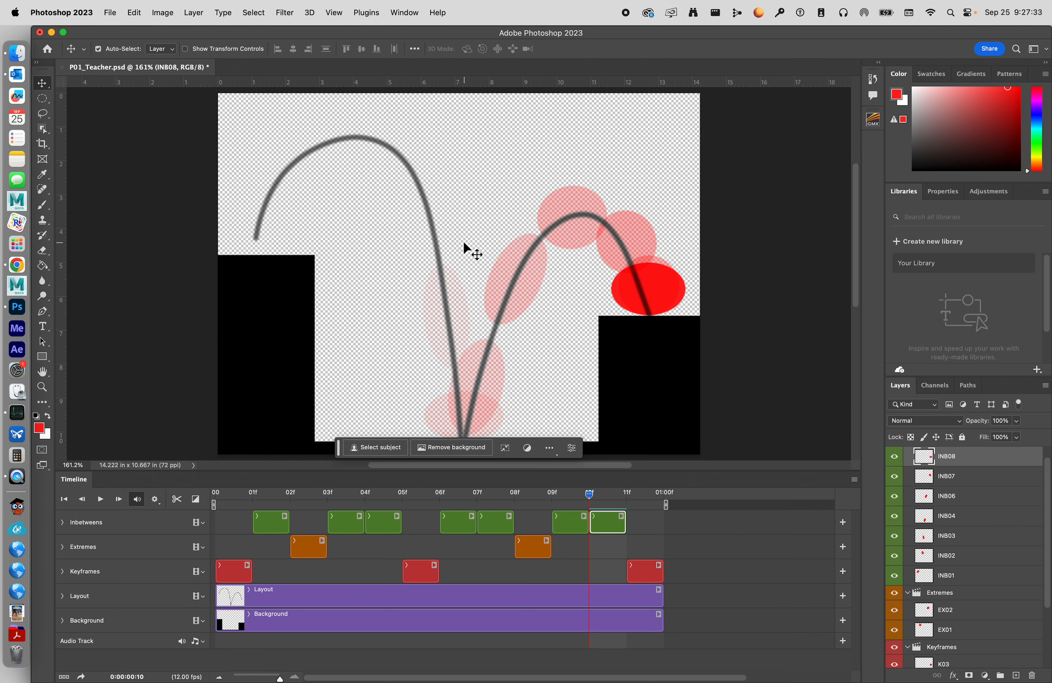
key(super+1)
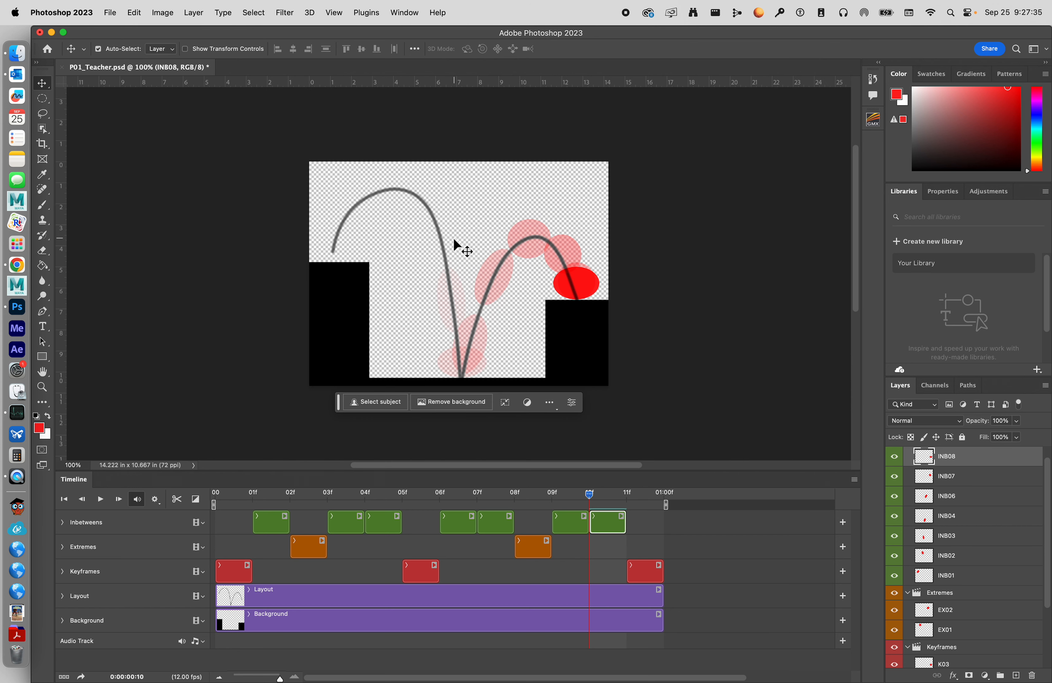
click(854, 479)
click(901, 576)
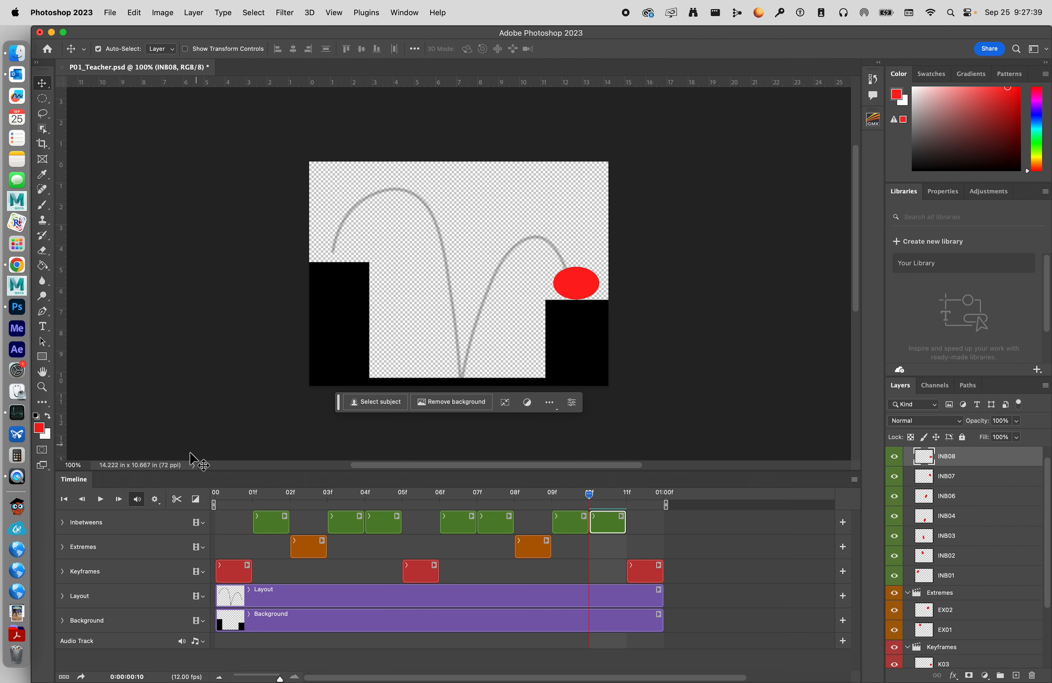
click(102, 499)
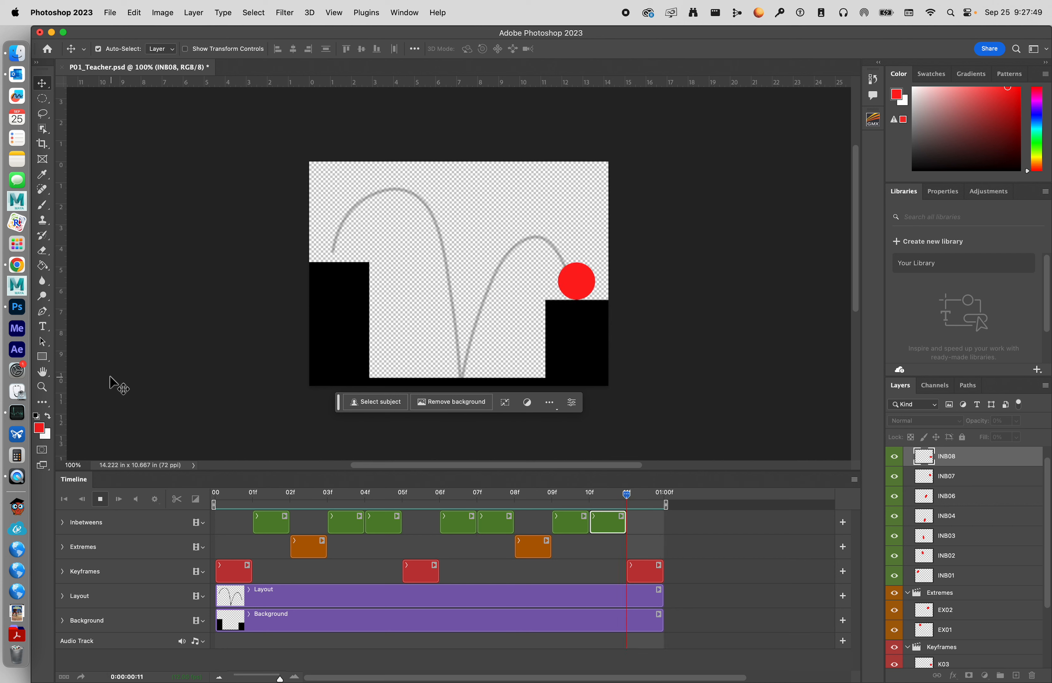
click(101, 500)
scroll(936, 494, up, 1)
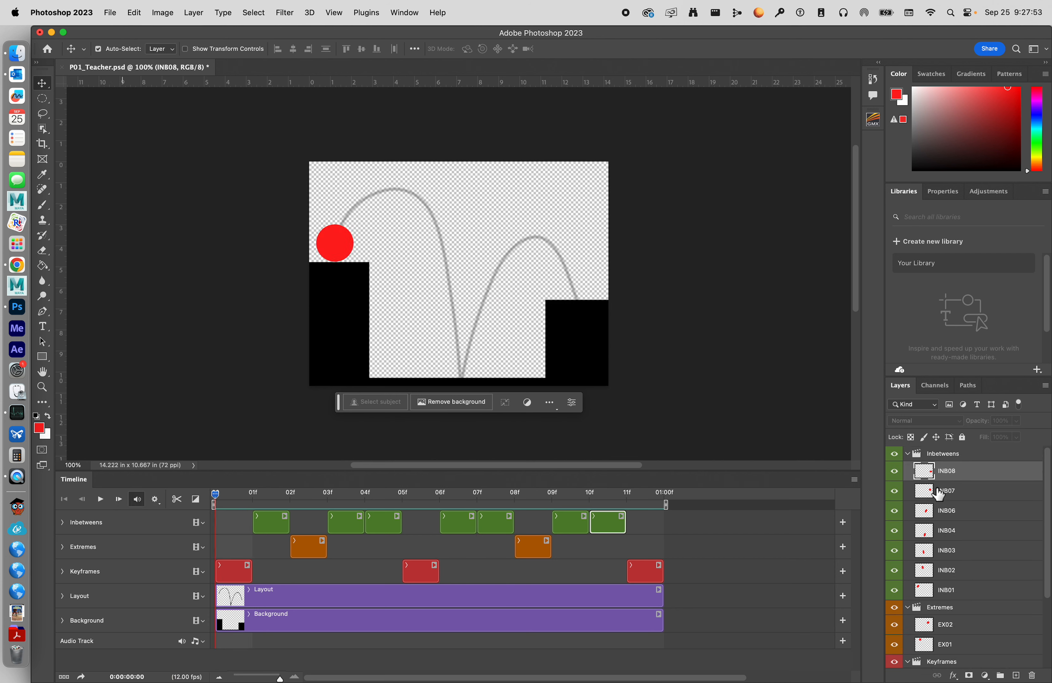
Hide the Inbetweens group, enable onion skins and examine only the keyframe and extreme poses across the timeline.
click(894, 454)
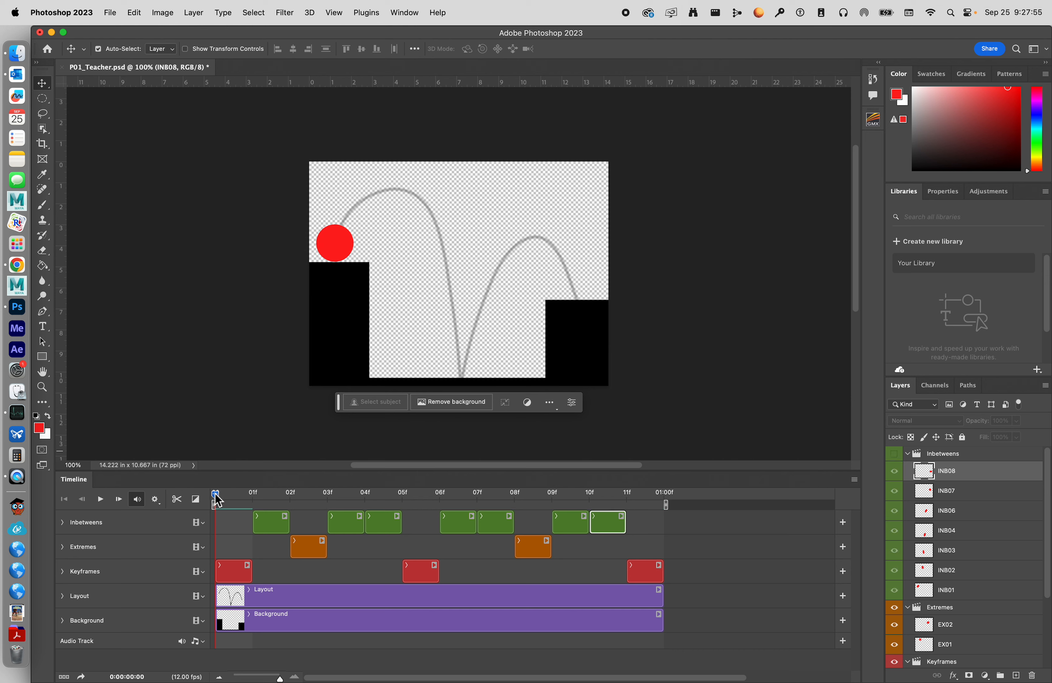
drag(216, 500, 290, 497)
click(854, 480)
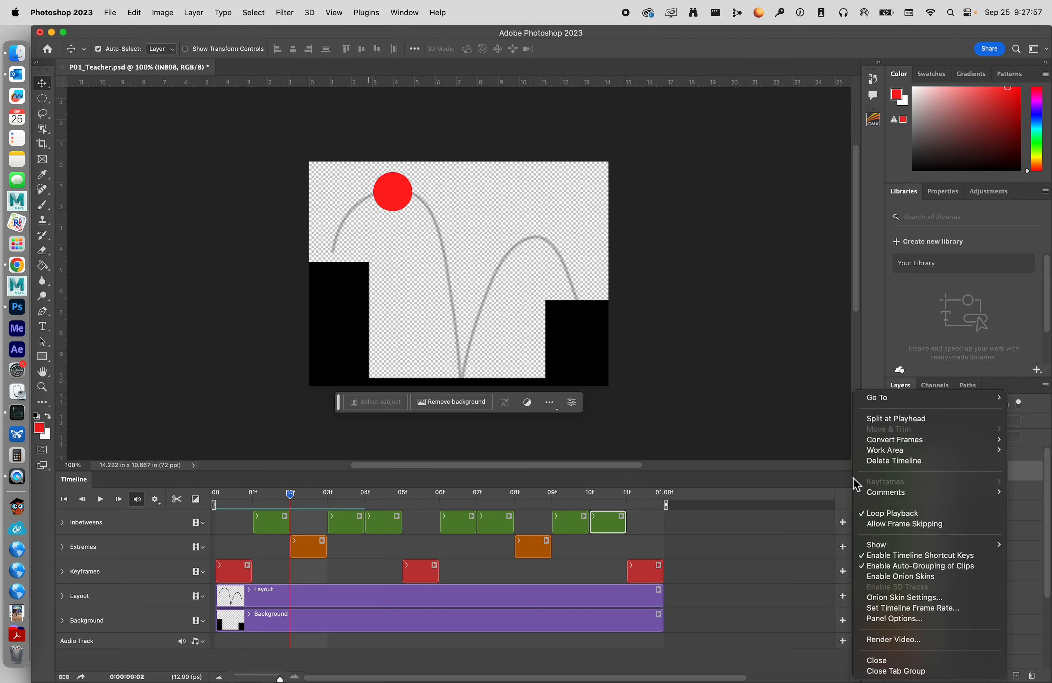
click(891, 576)
drag(294, 500, 217, 521)
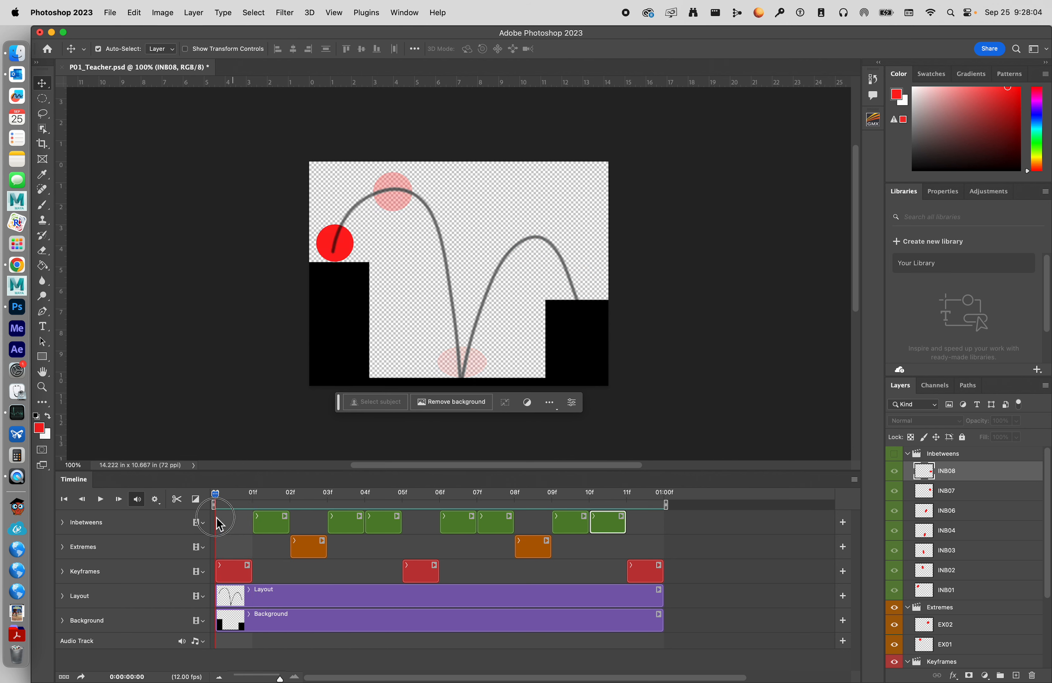
click(427, 500)
click(648, 501)
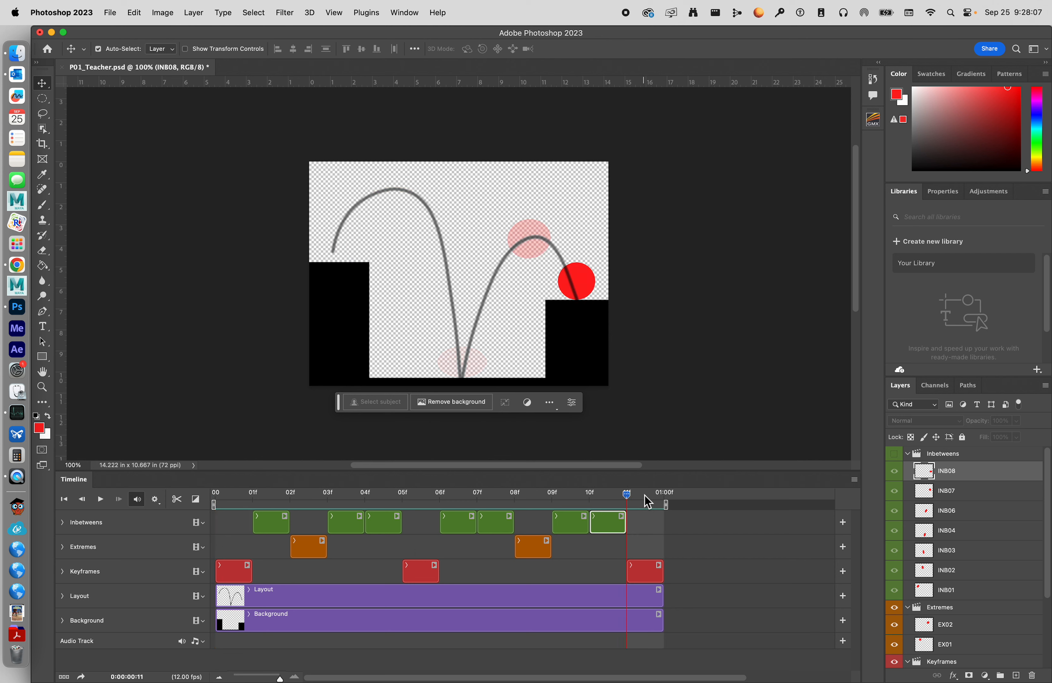
click(427, 492)
drag(440, 496, 294, 498)
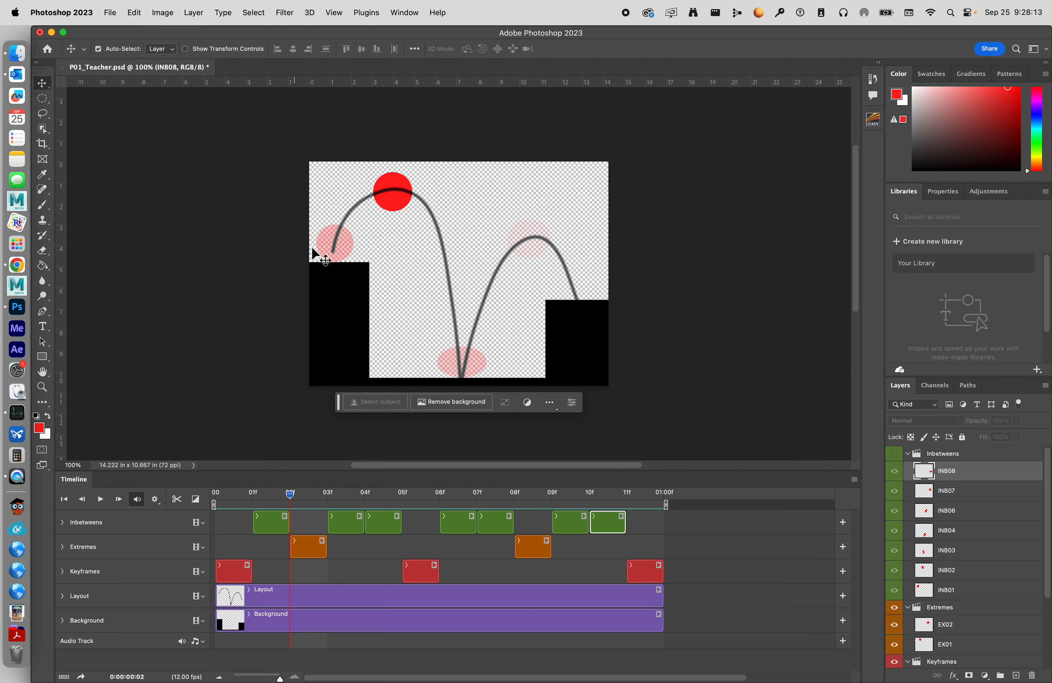
drag(294, 498, 215, 510)
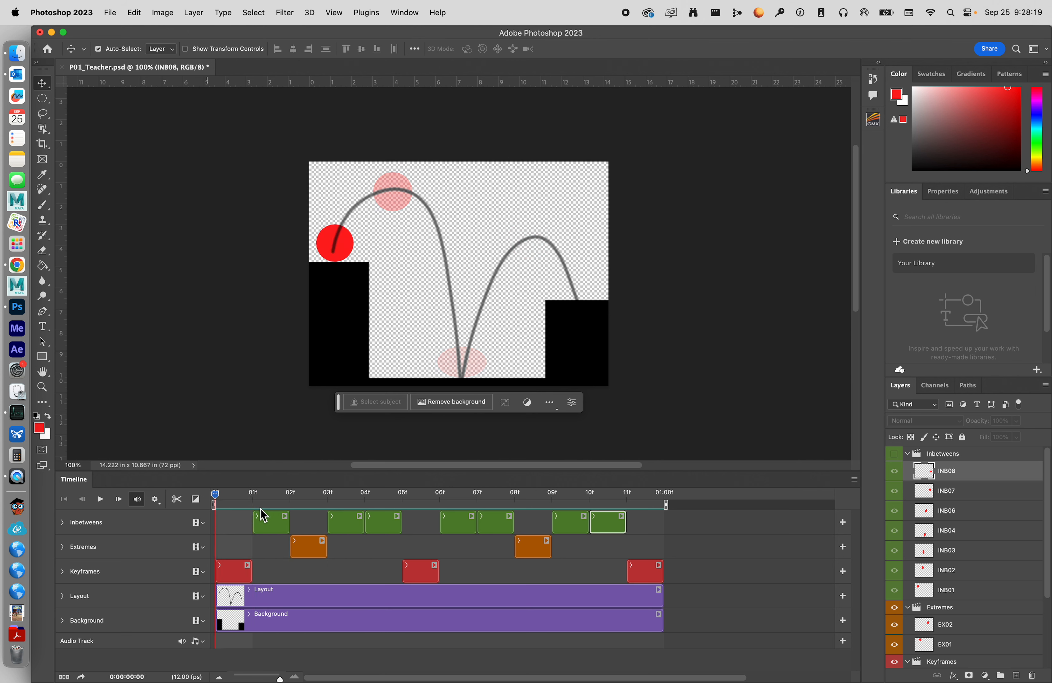
Show the Inbetweens group, turn off onion skins during playback and return the stopped animation to frame 00.
click(894, 457)
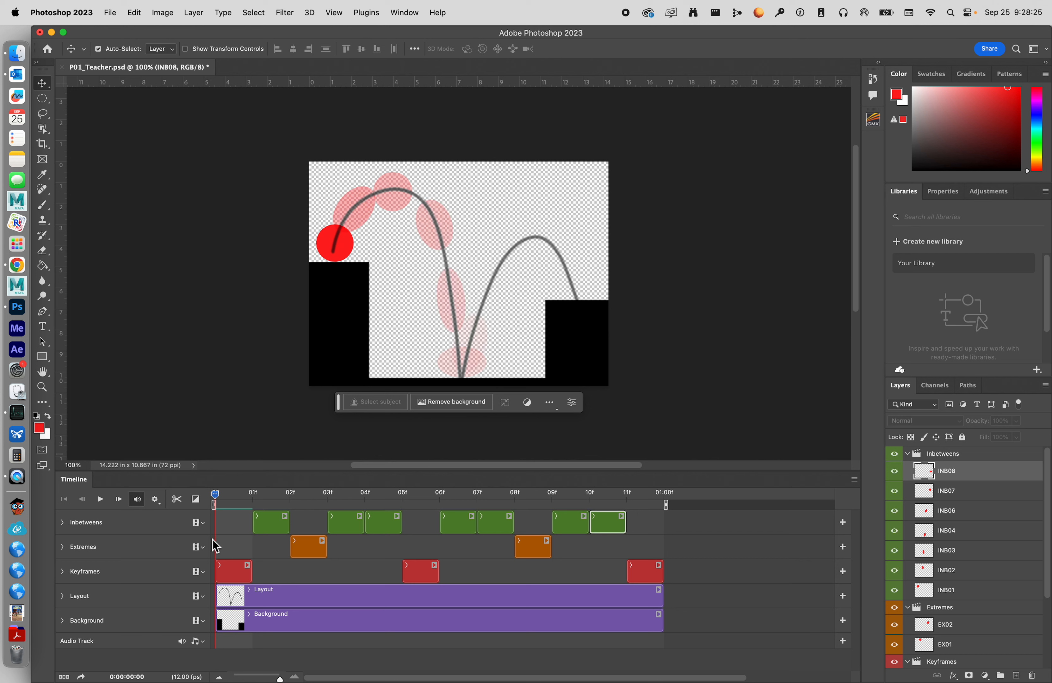
click(101, 500)
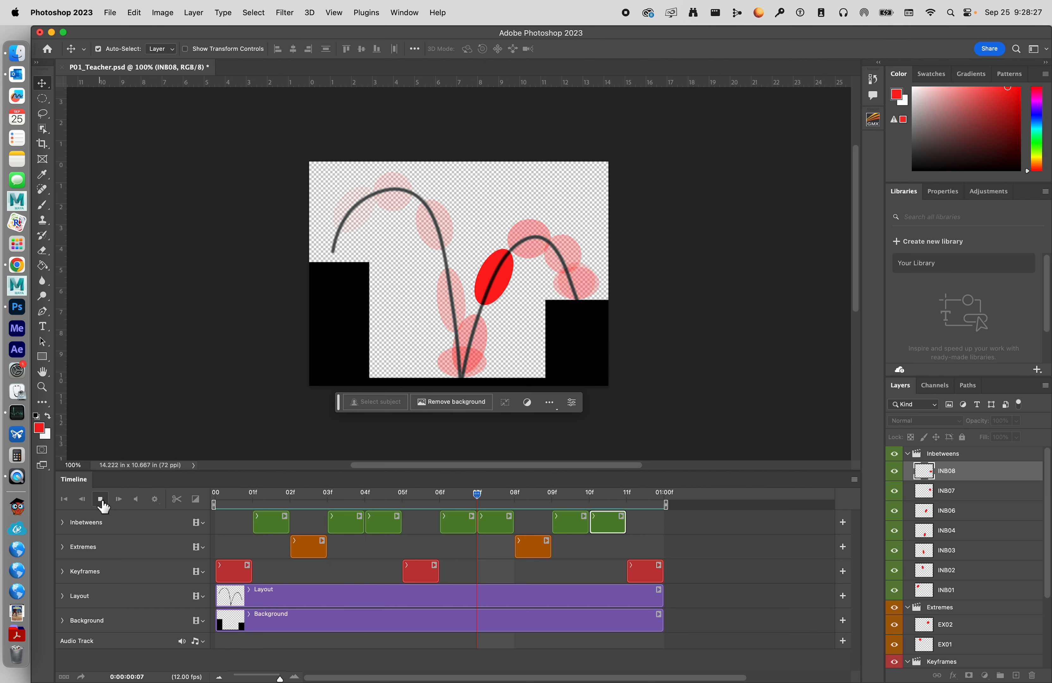
click(854, 479)
click(914, 576)
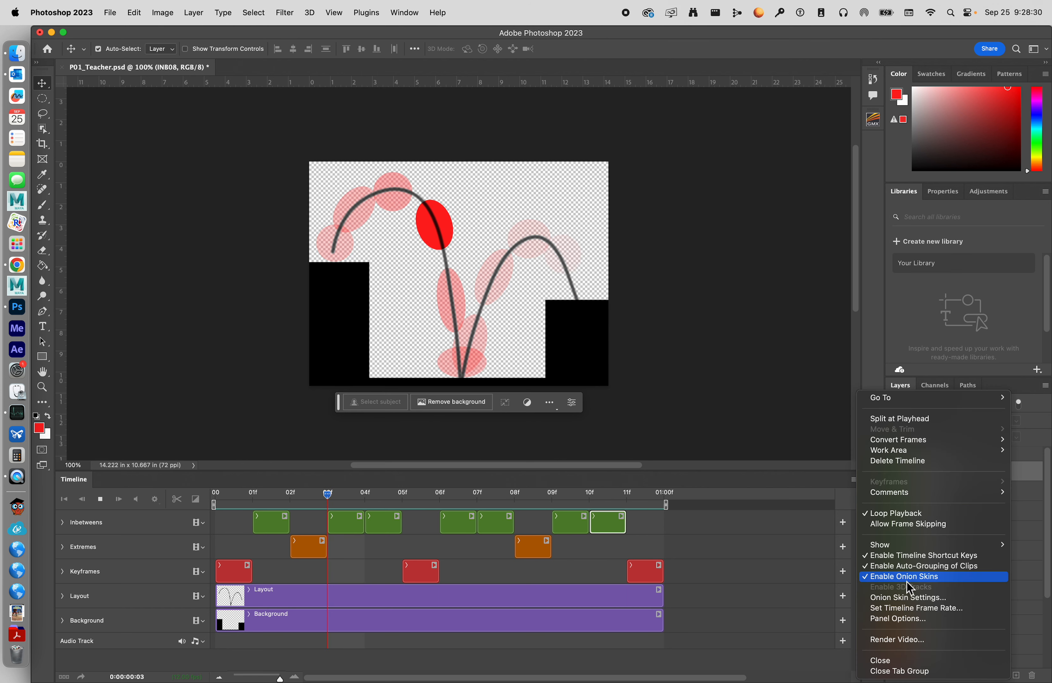
click(101, 503)
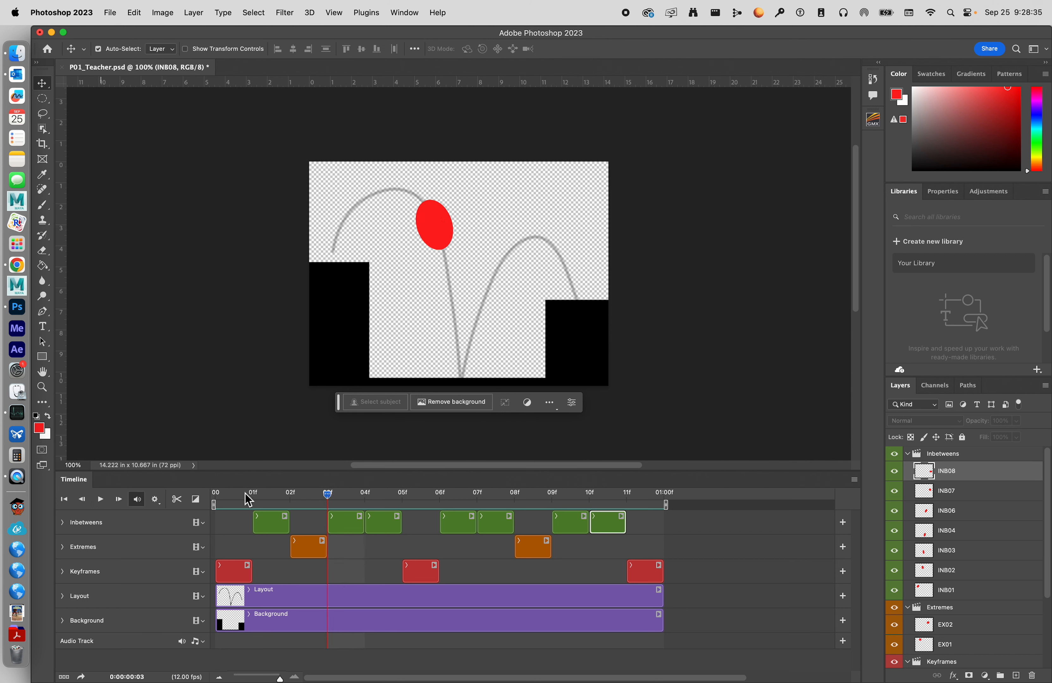
drag(315, 497, 180, 499)
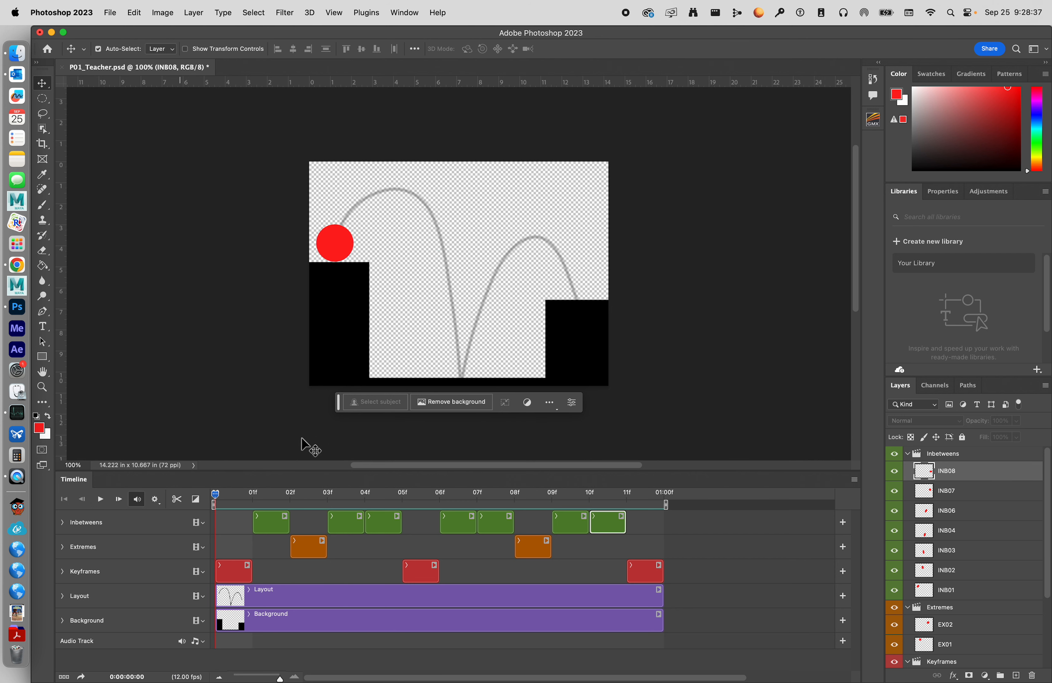
Lower the K01 ball at frame 00 slightly so its bottom edge touches the starting platform.
click(42, 386)
drag(331, 237, 418, 233)
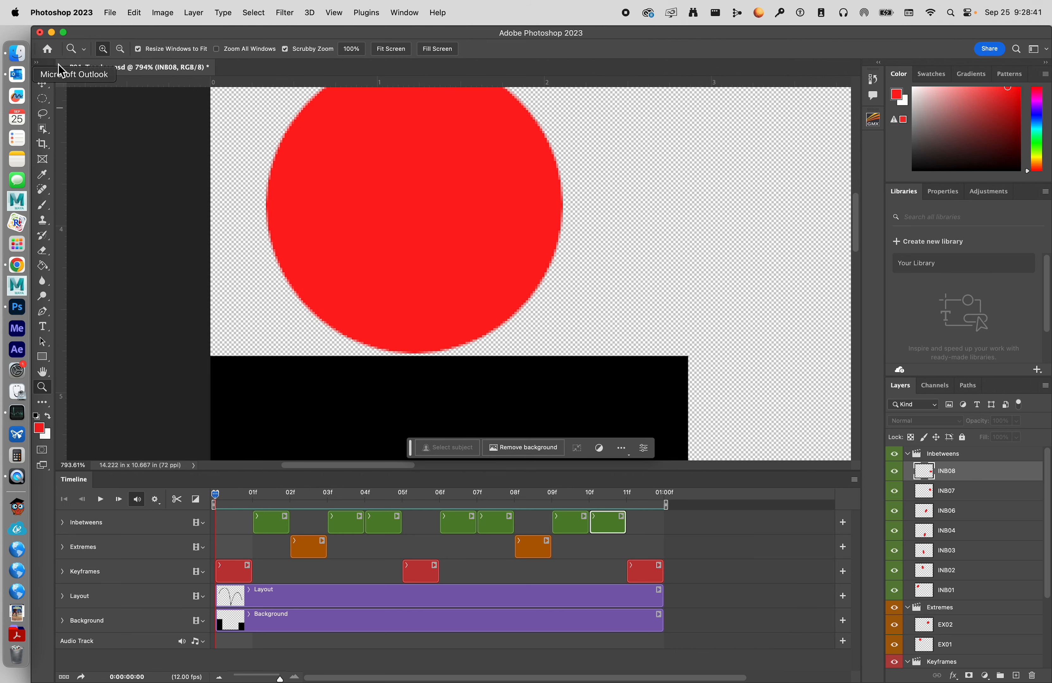
click(42, 83)
click(228, 578)
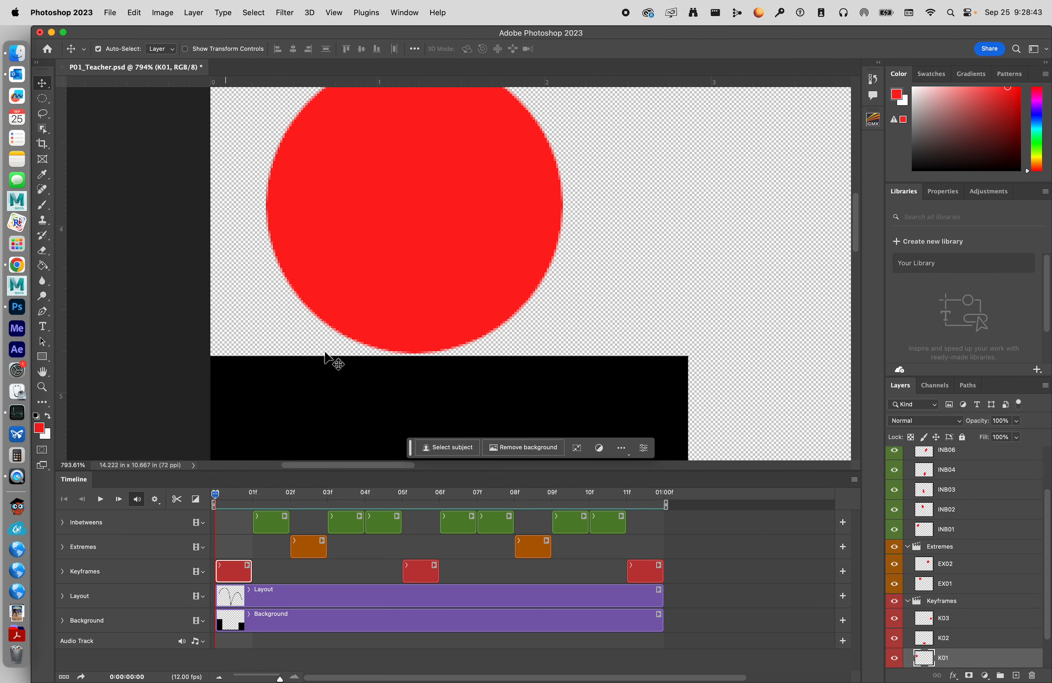
drag(387, 304, 393, 314)
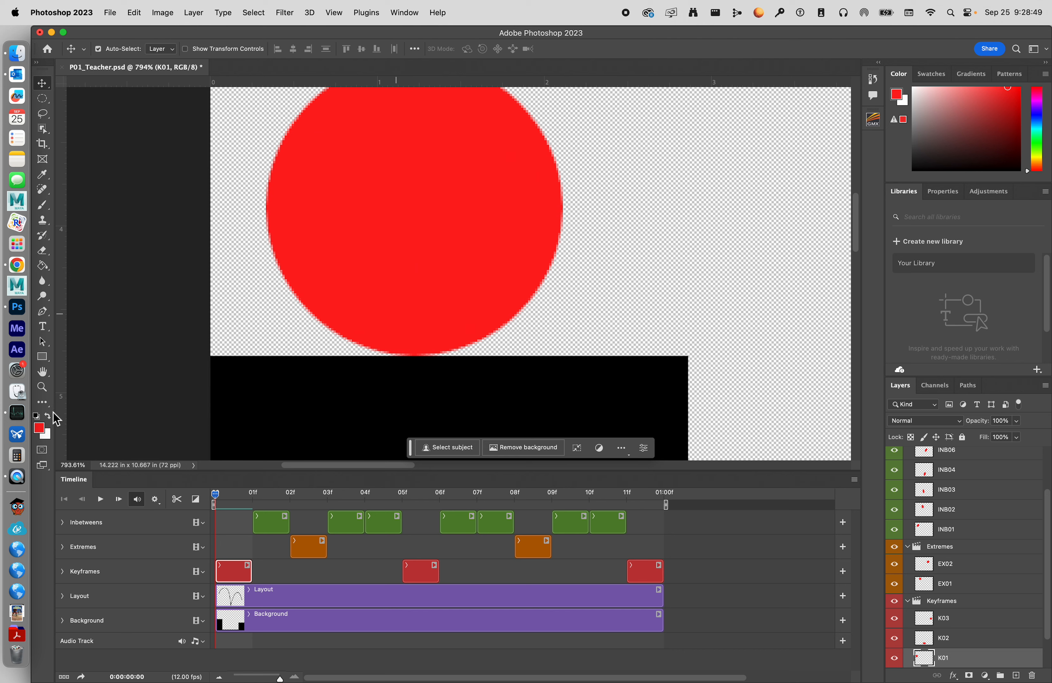
click(42, 387)
drag(489, 281, 376, 287)
drag(685, 370, 756, 292)
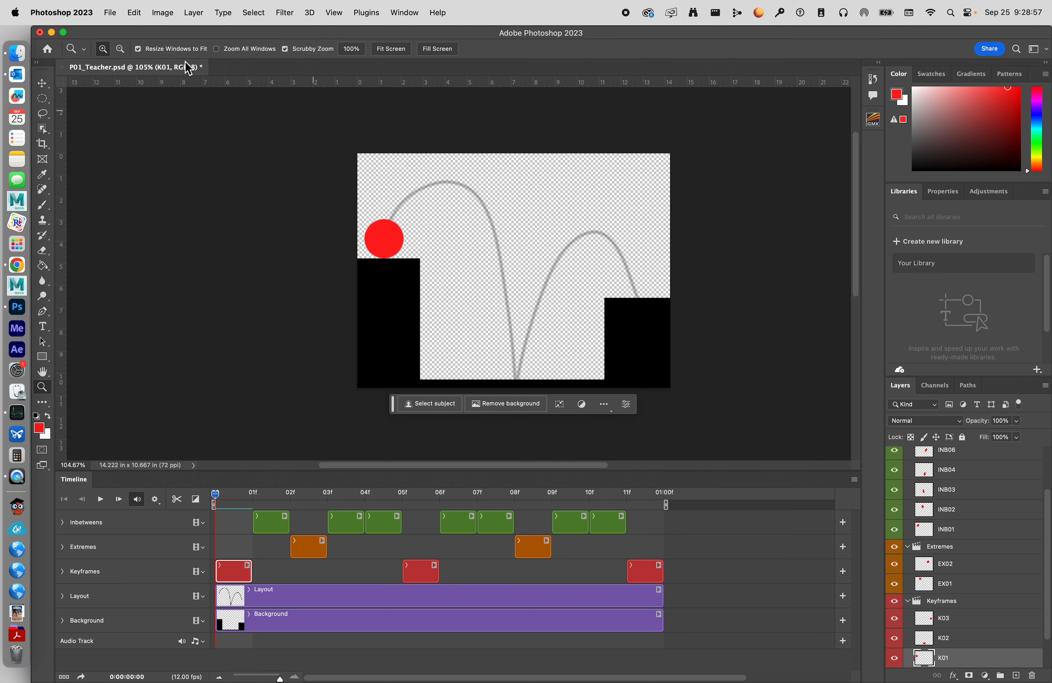
Save a new version of the animation document to the Desktop as P01_INB_Teacher.psd in Photoshop format.
click(109, 13)
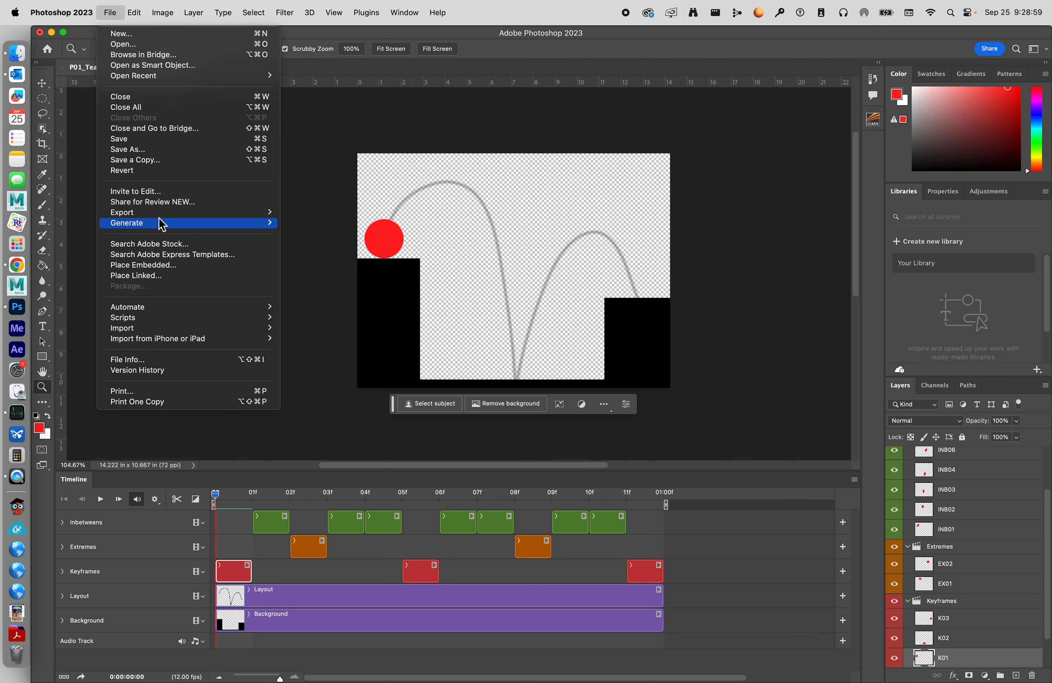
mouse_move(160, 216)
click(156, 151)
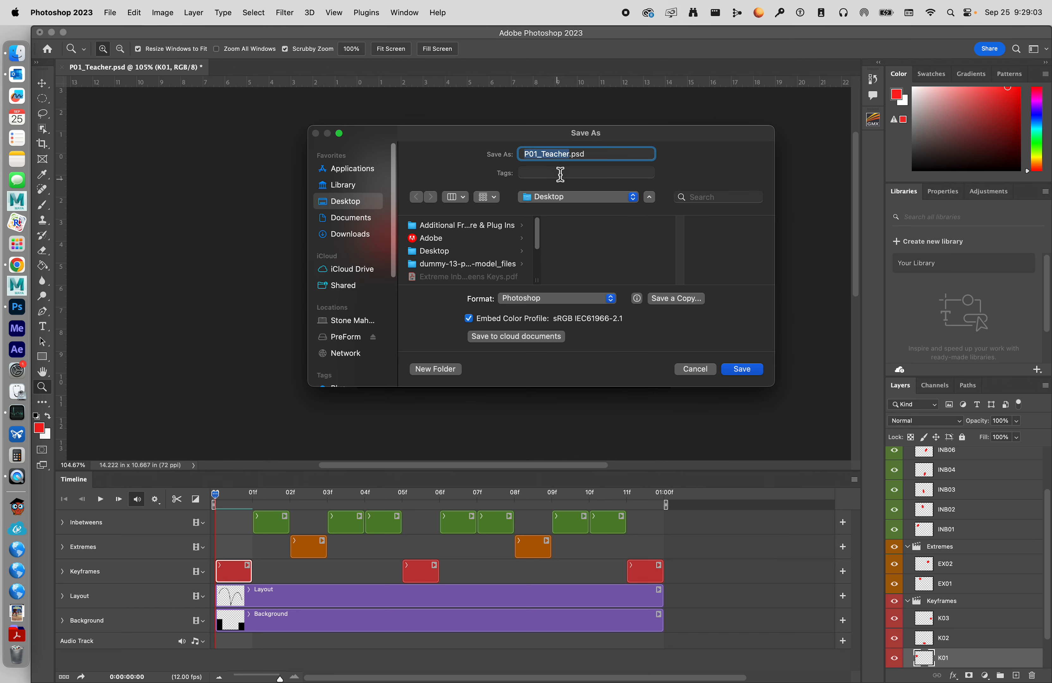
click(571, 157)
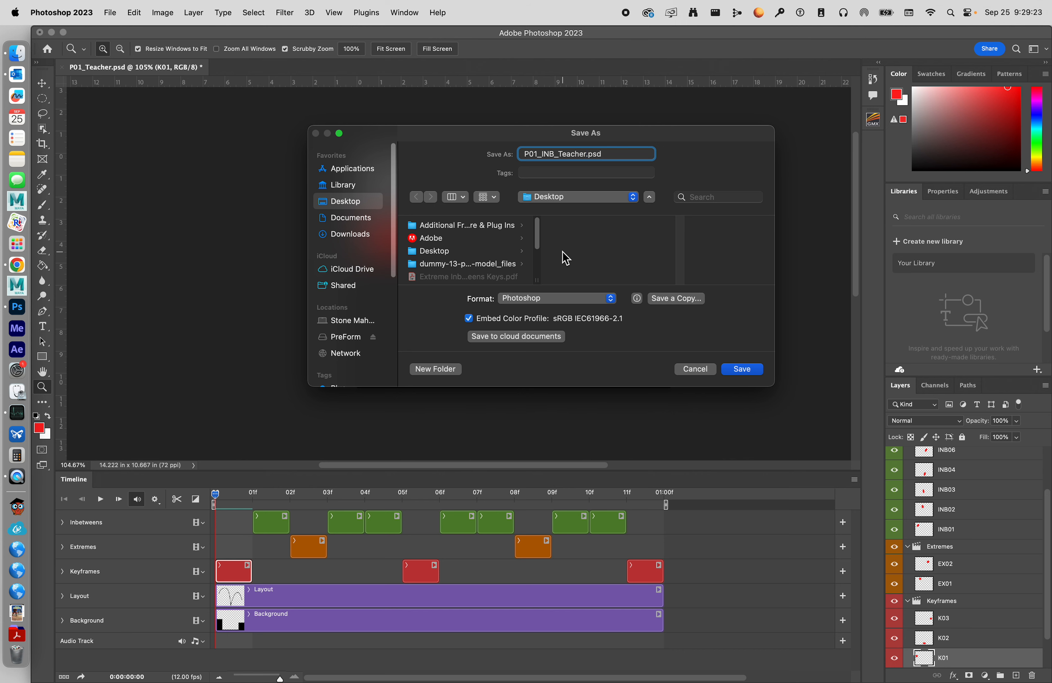
key(Return)
click(683, 318)
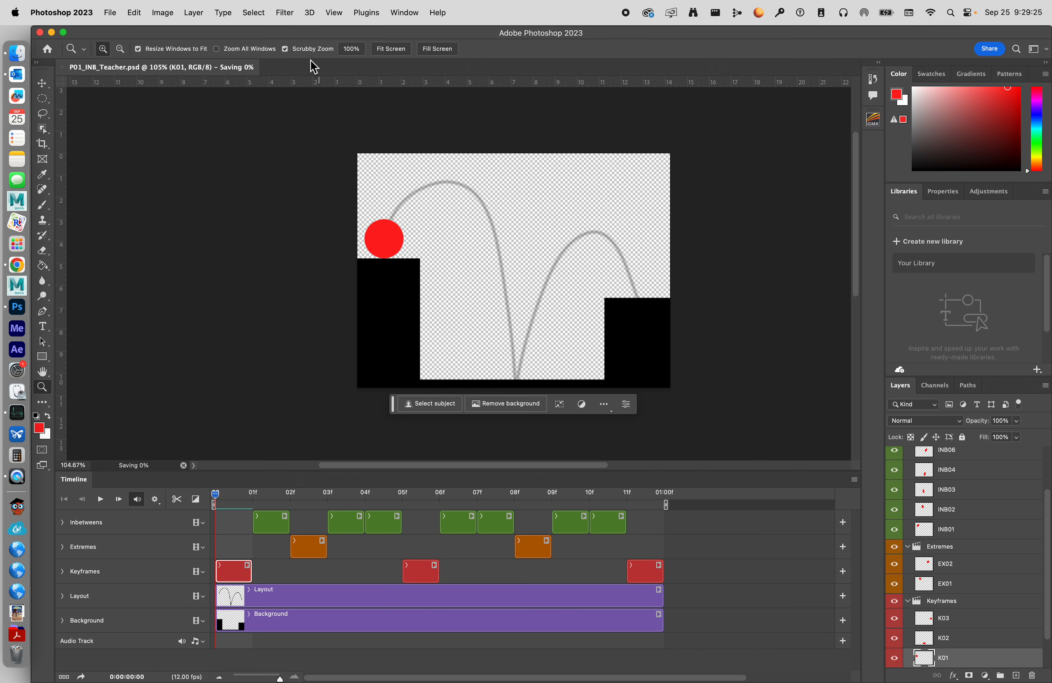
Start a Save for Web (Legacy) export of the animation, with transparency turned off and the matte set to White.
click(110, 13)
mouse_move(164, 220)
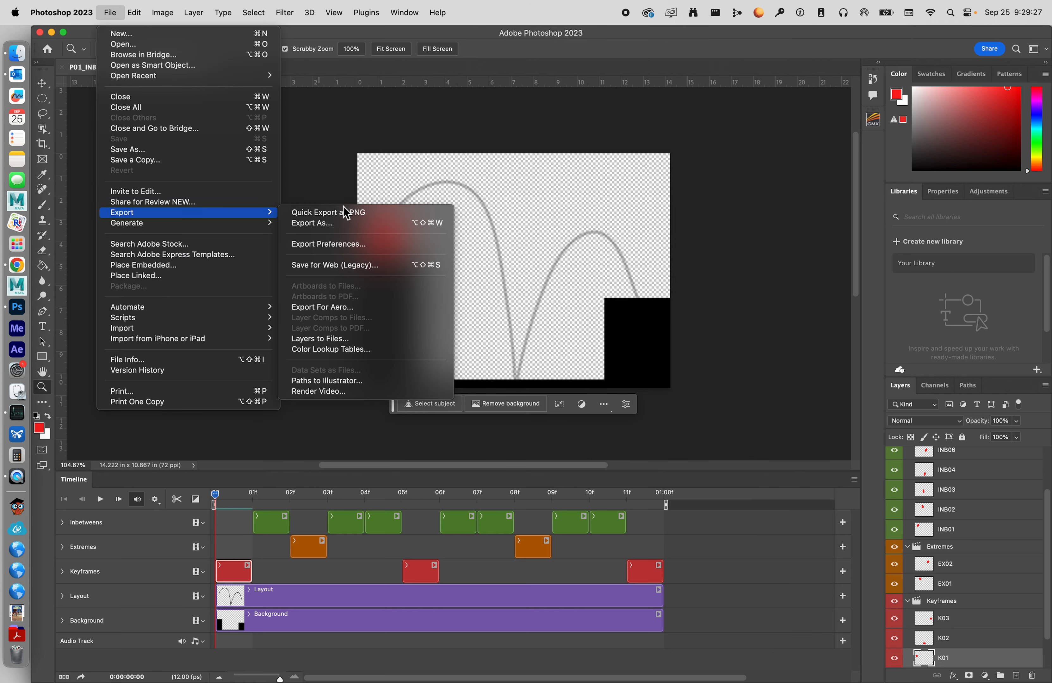
click(345, 269)
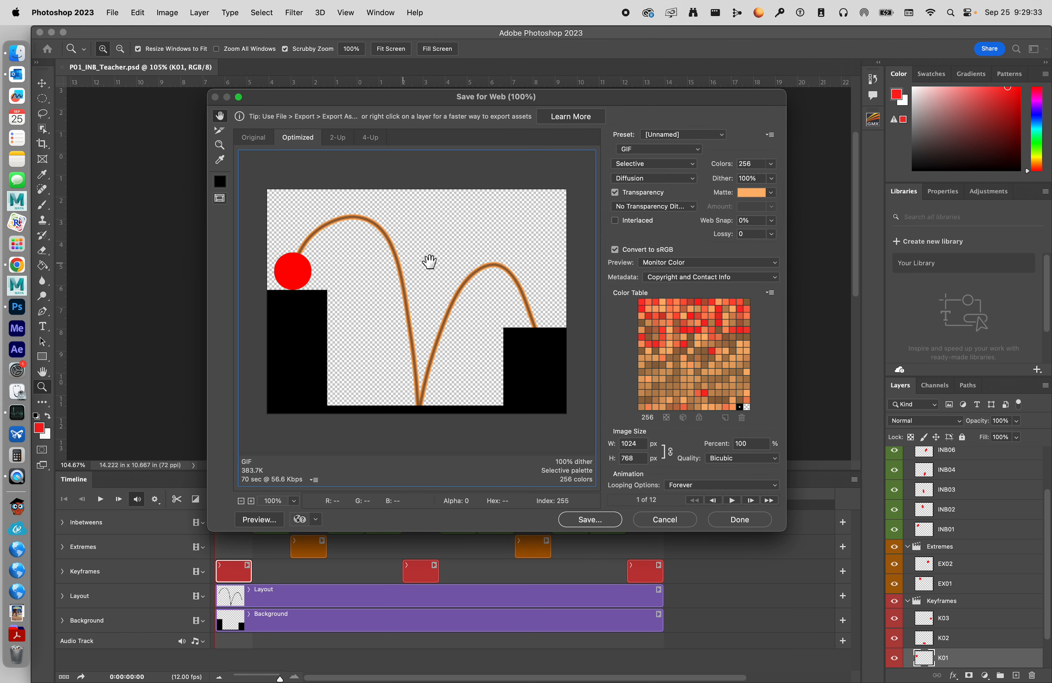
click(772, 193)
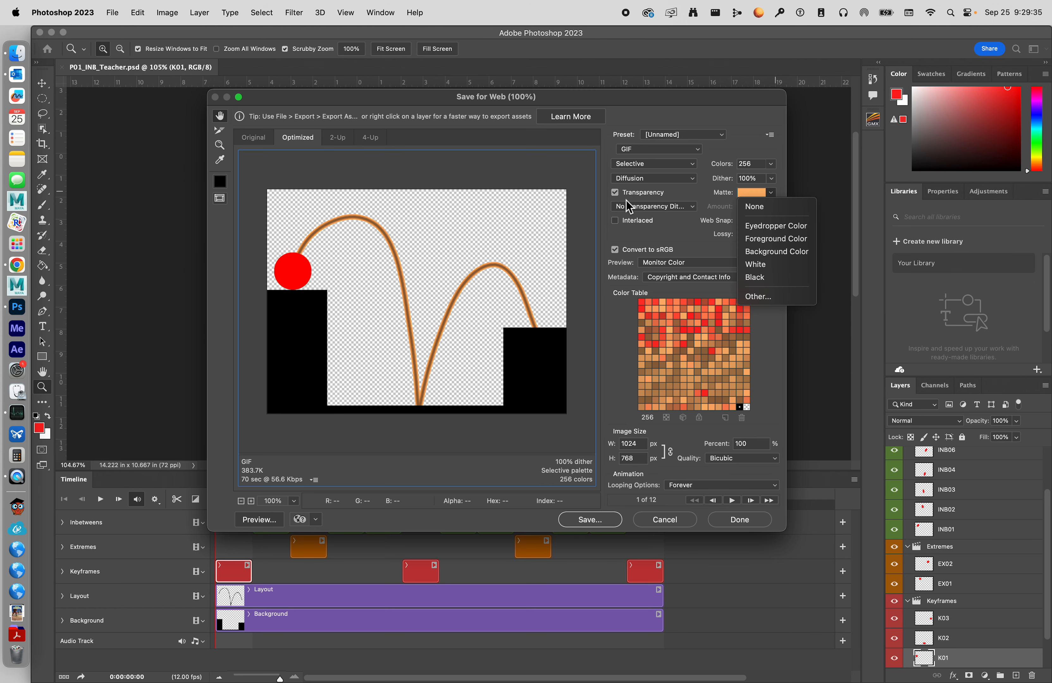
click(617, 198)
click(615, 193)
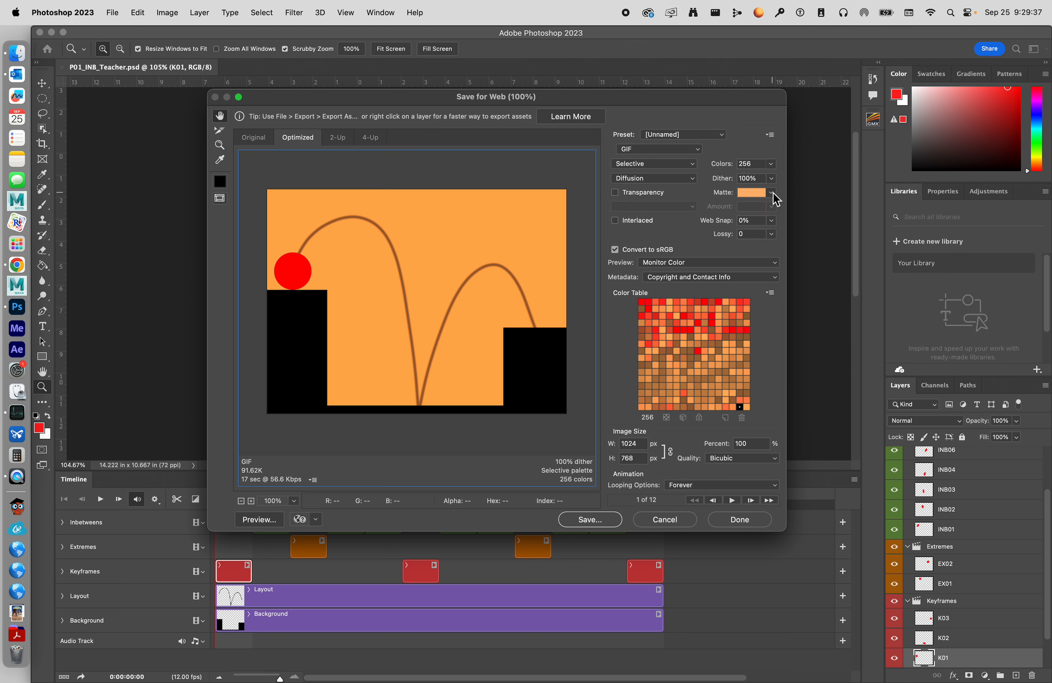
click(772, 193)
click(779, 267)
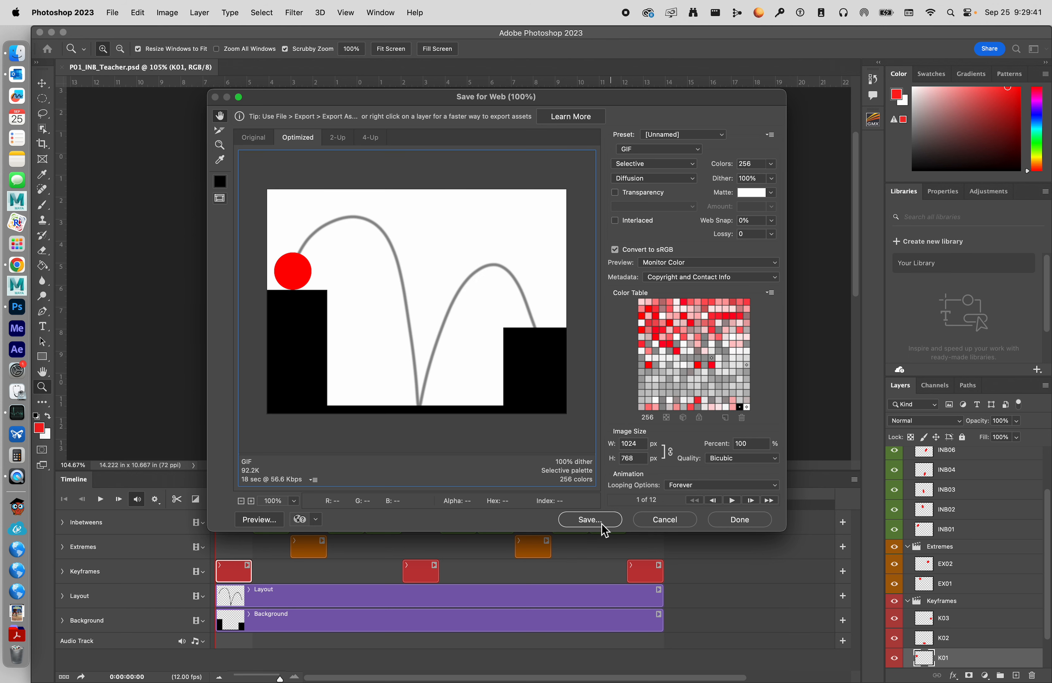
Keep GIF as the export format and save the animation to the Desktop as P01_INB_Teacher.gif.
click(647, 150)
click(647, 150)
click(590, 519)
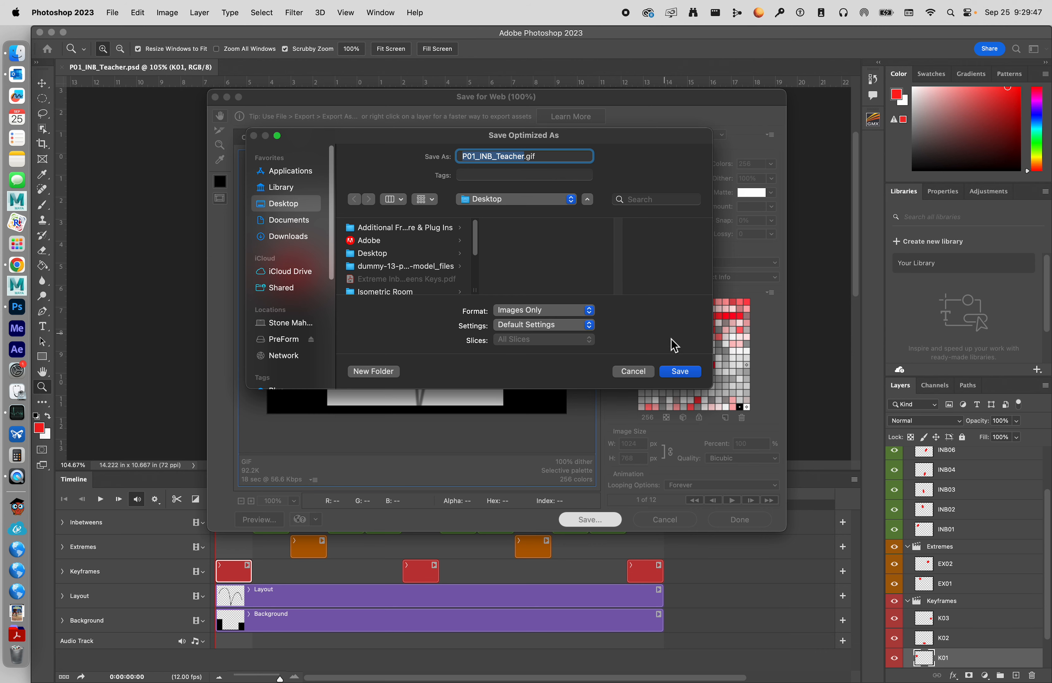
click(698, 372)
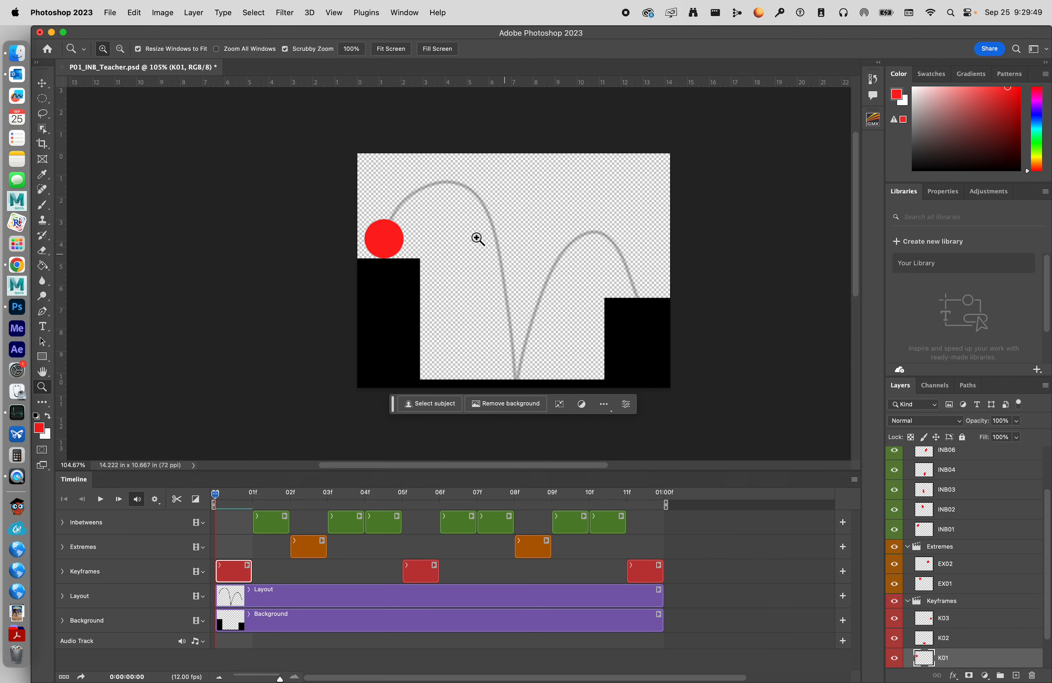
click(17, 35)
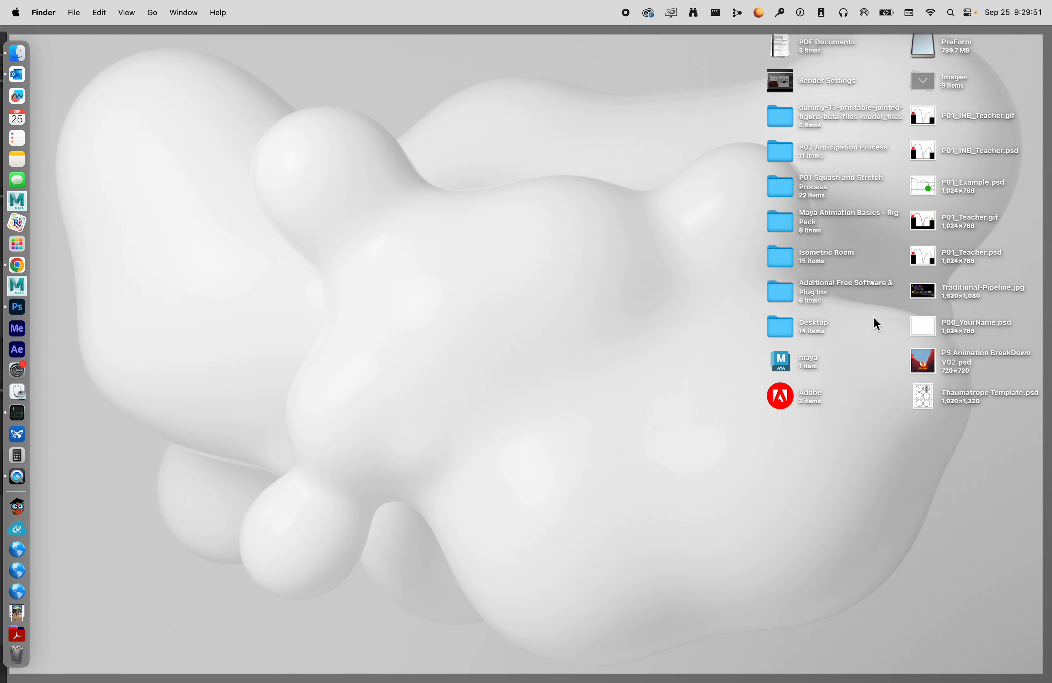
click(928, 224)
key(space)
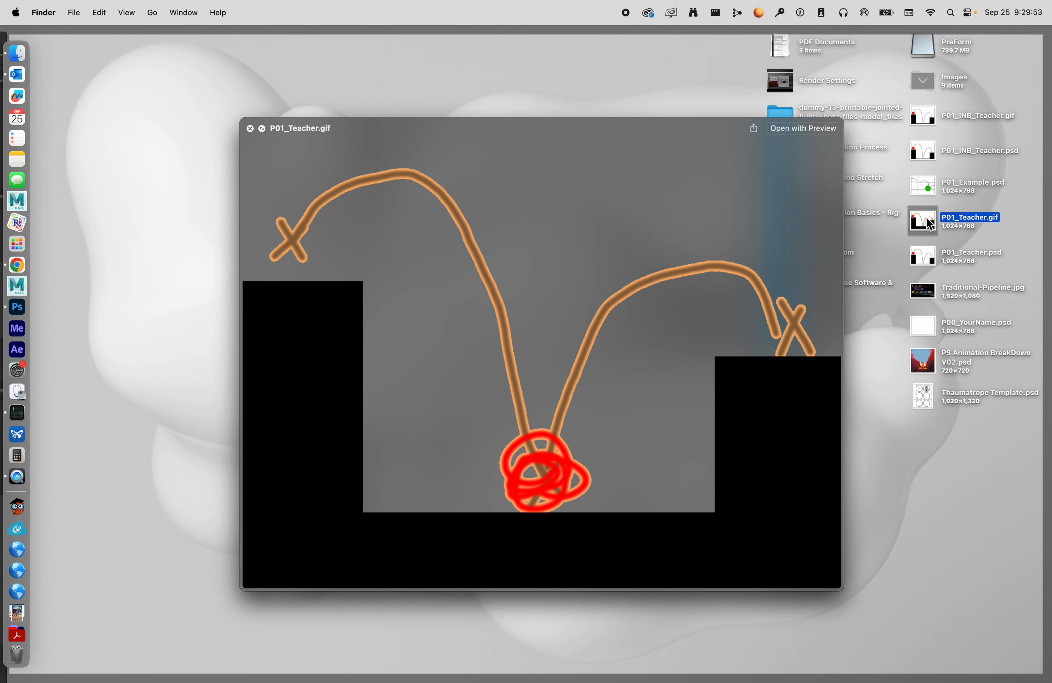
key(space)
Preview the looping P01_INB_Teacher.gif on the desktop to check the exported bounce, and return to Photoshop.
click(919, 116)
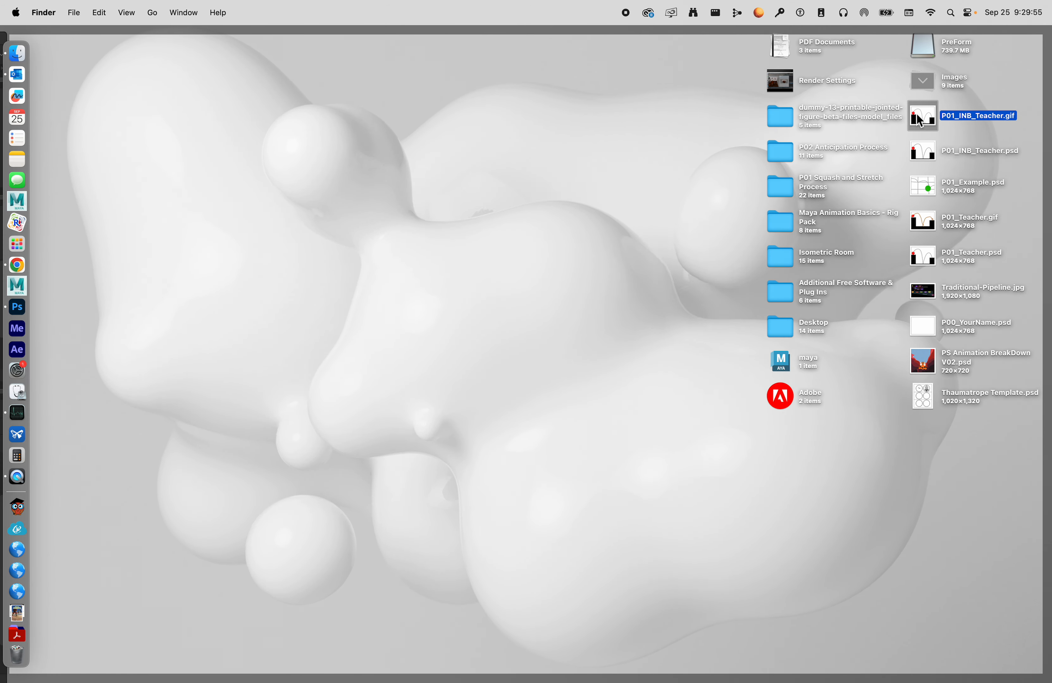
key(space)
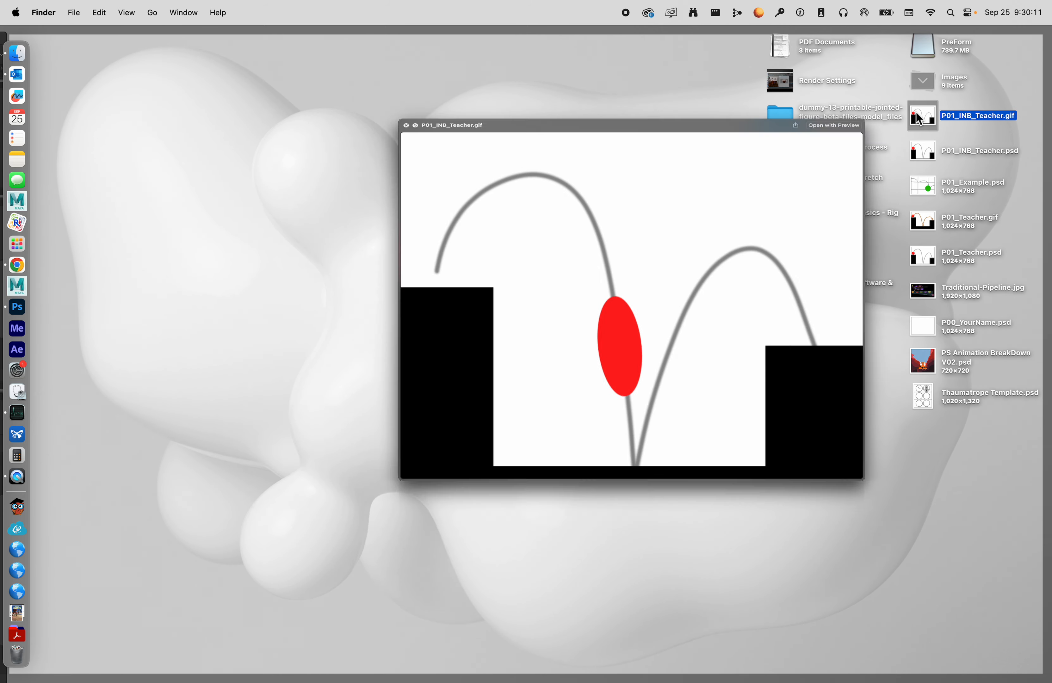
key(space)
click(474, 217)
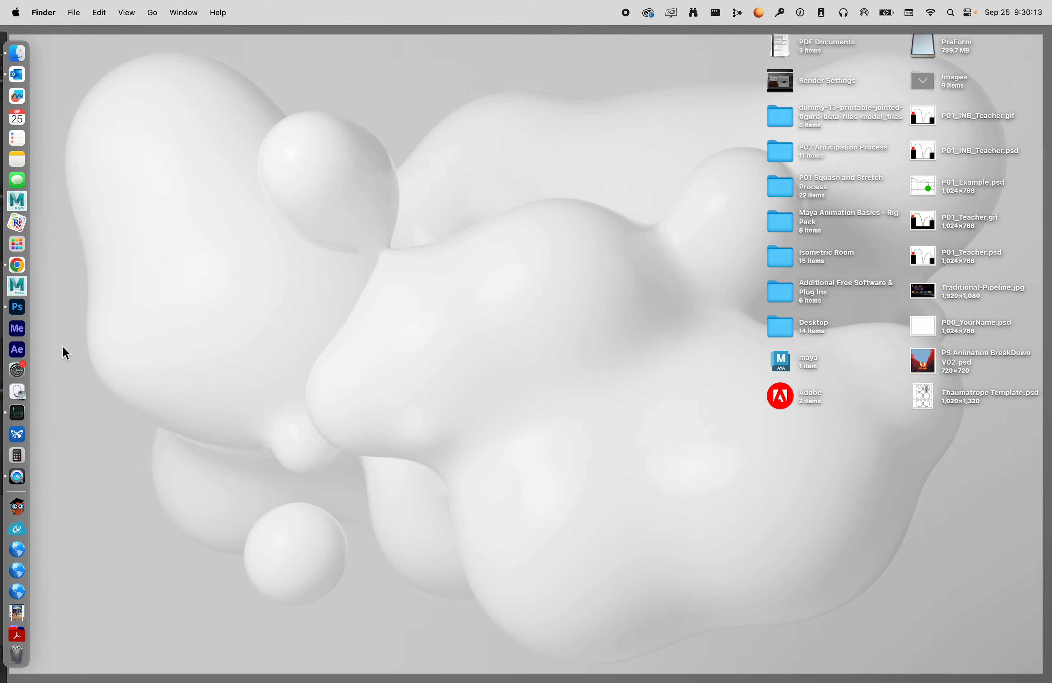
click(18, 310)
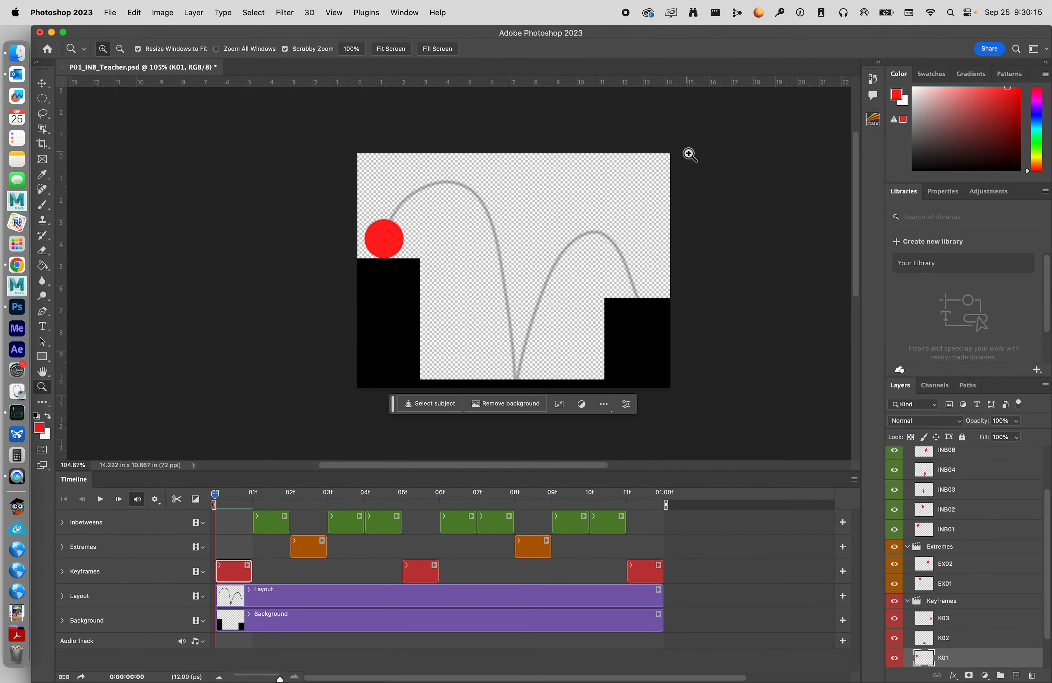